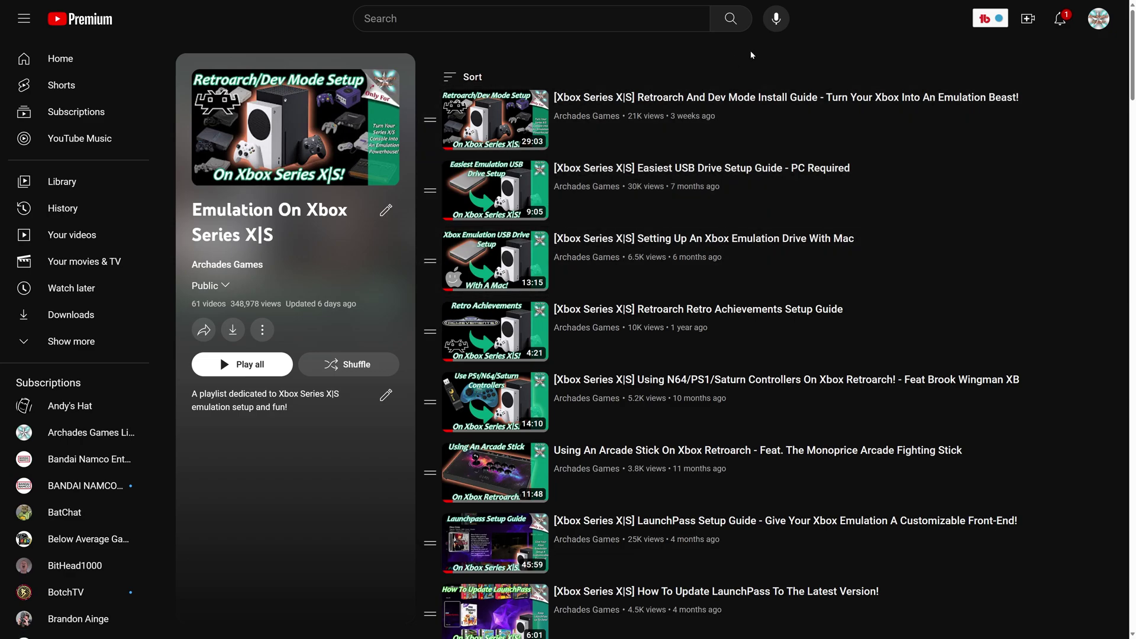
scroll(676, 251, "down", 15)
scroll(676, 251, "up", 3)
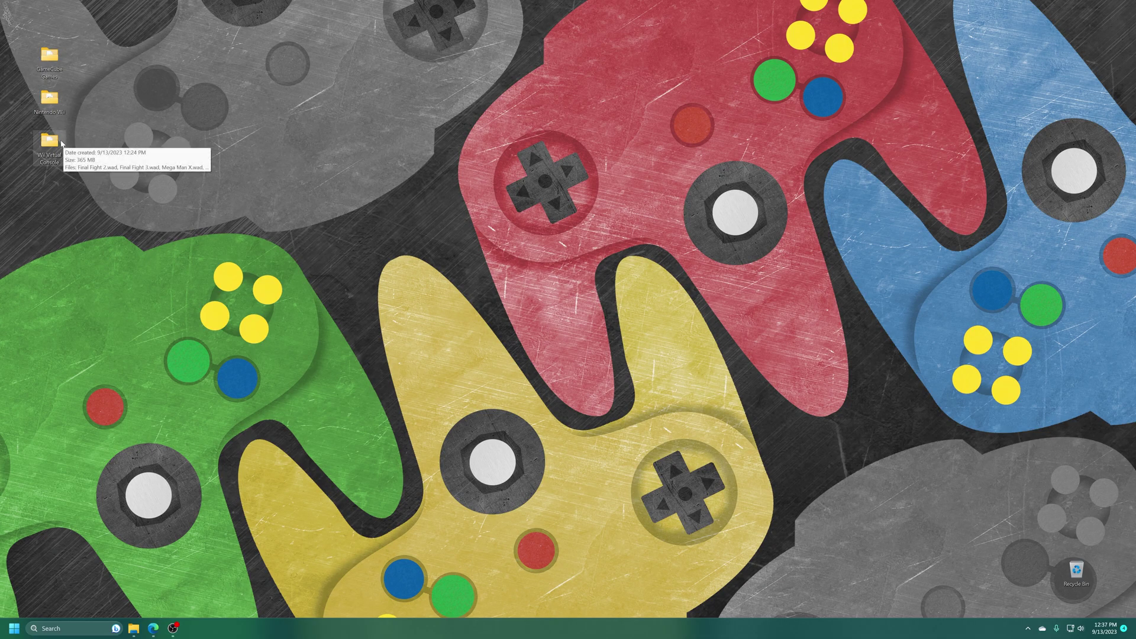
Step: Examine the game files in the Wii Virtual Console, Nintendo Wii and GameCube Games folders on the desktop
double_click(50, 144)
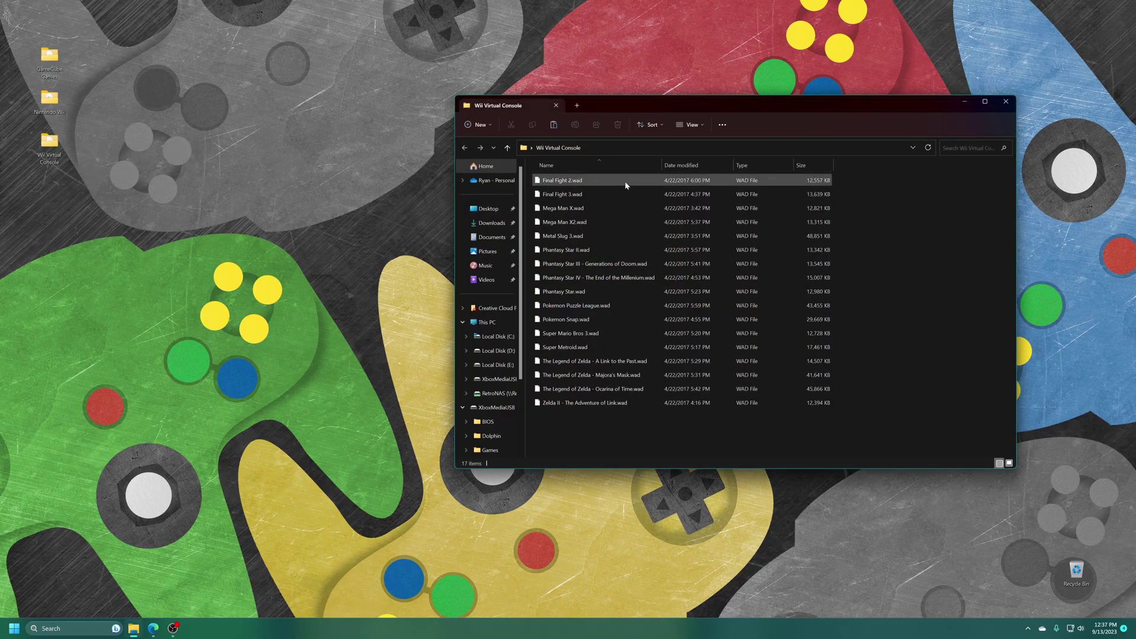
left_click(1006, 101)
double_click(49, 100)
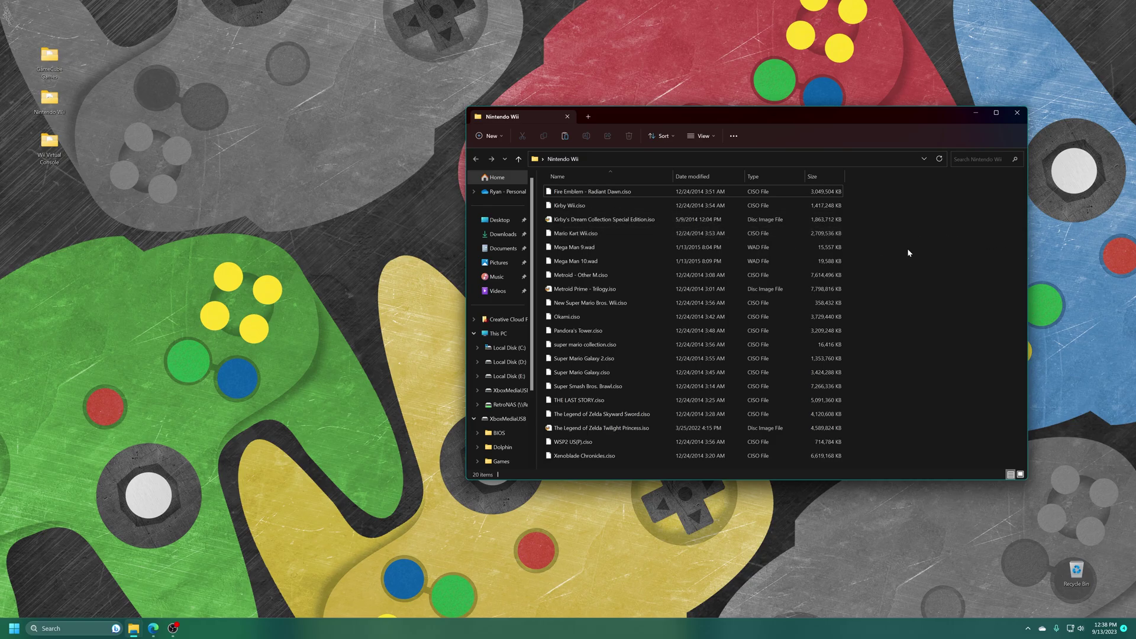
key("alt+F4")
key("Return")
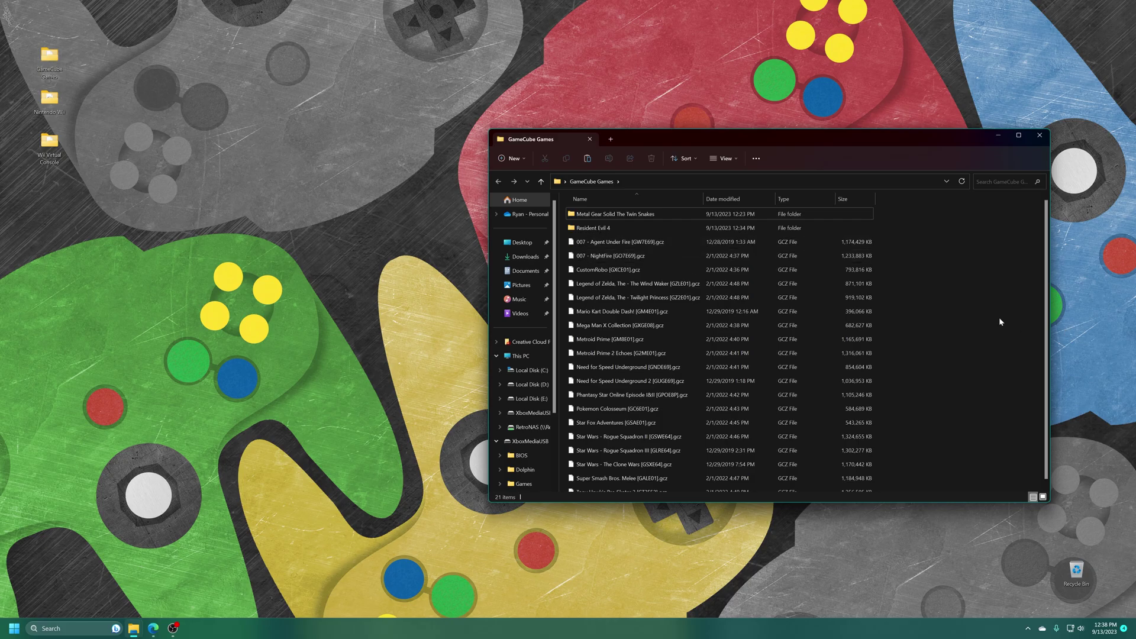
scroll(936, 305, "down", 1)
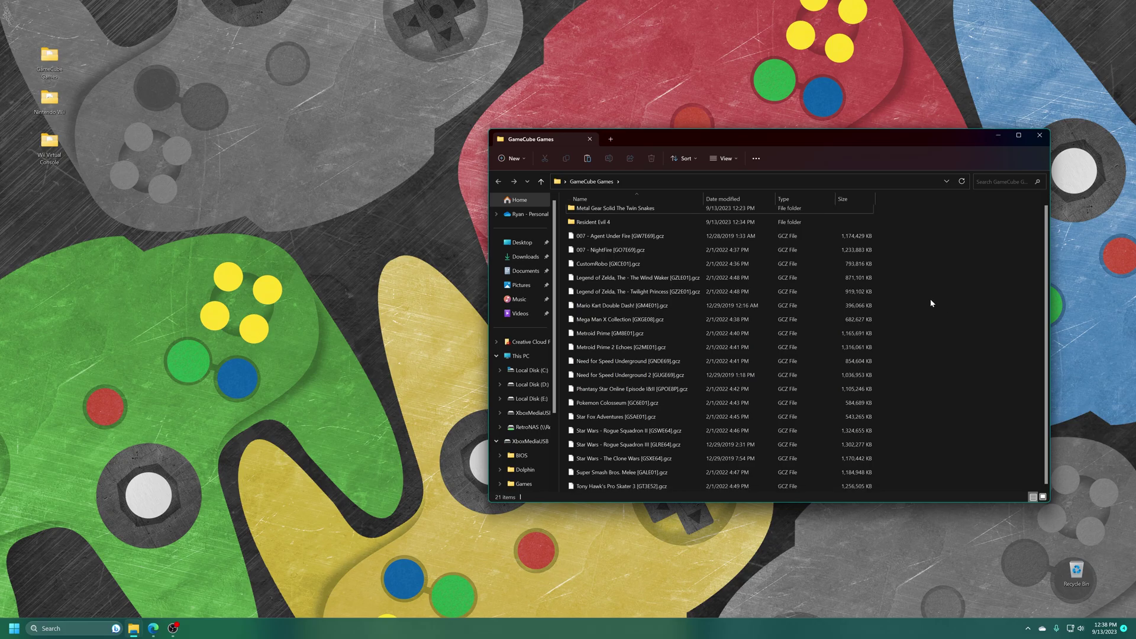
scroll(937, 333, "up", 1)
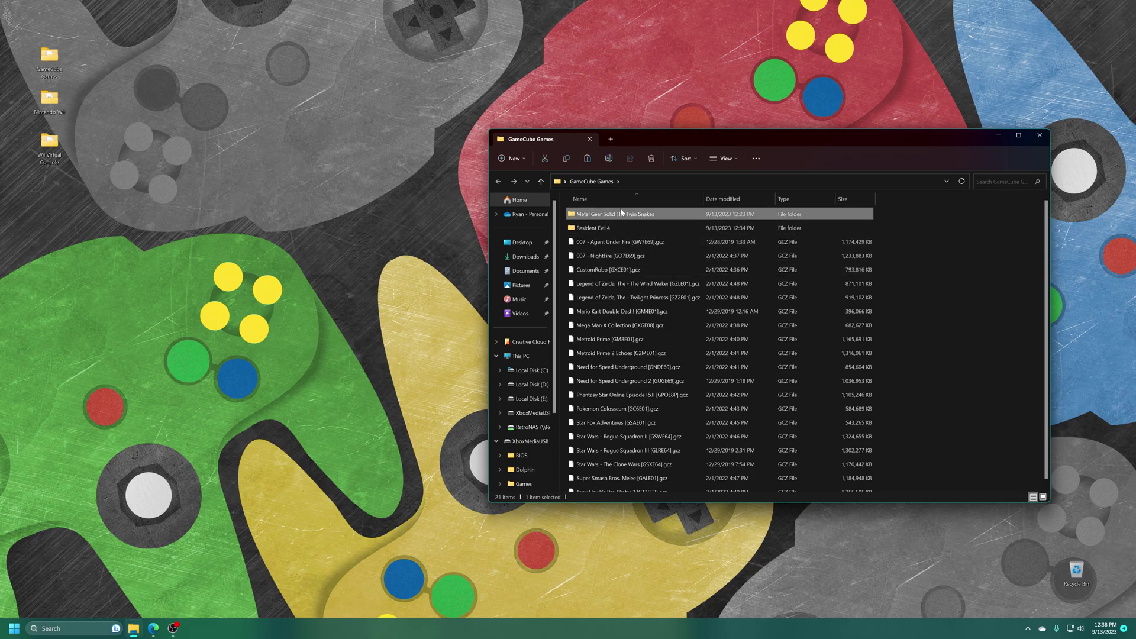
Step: Create a text document named "Resident Evil 4 (USA)" in the Resident Evil 4 folder of GameCube Games
double_click(589, 215)
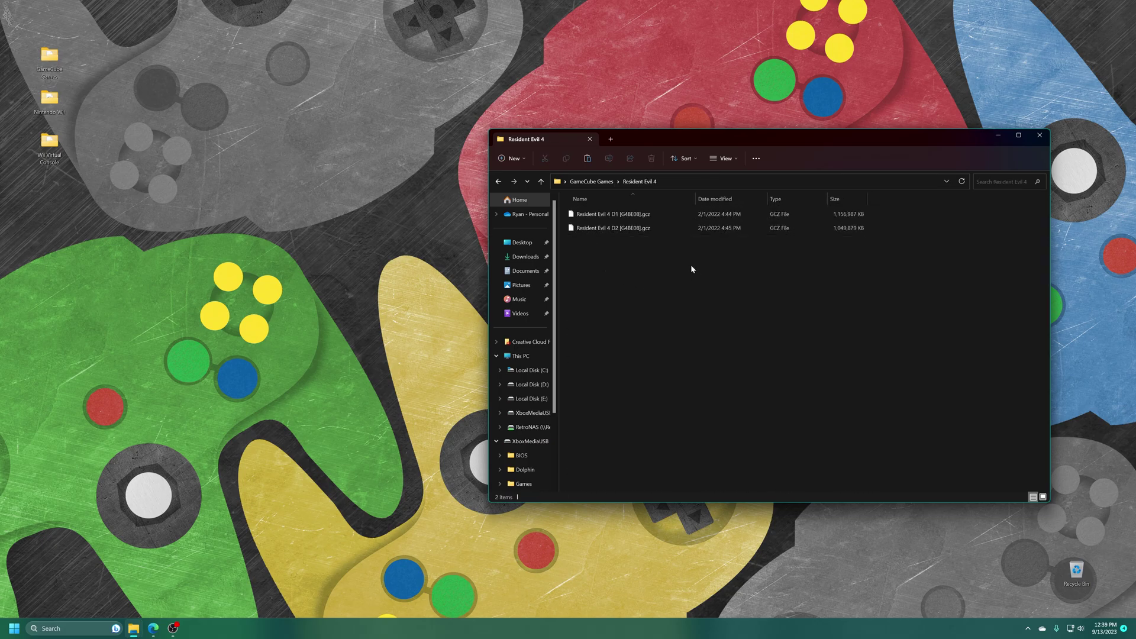
right_click(634, 259)
mouse_move(674, 362)
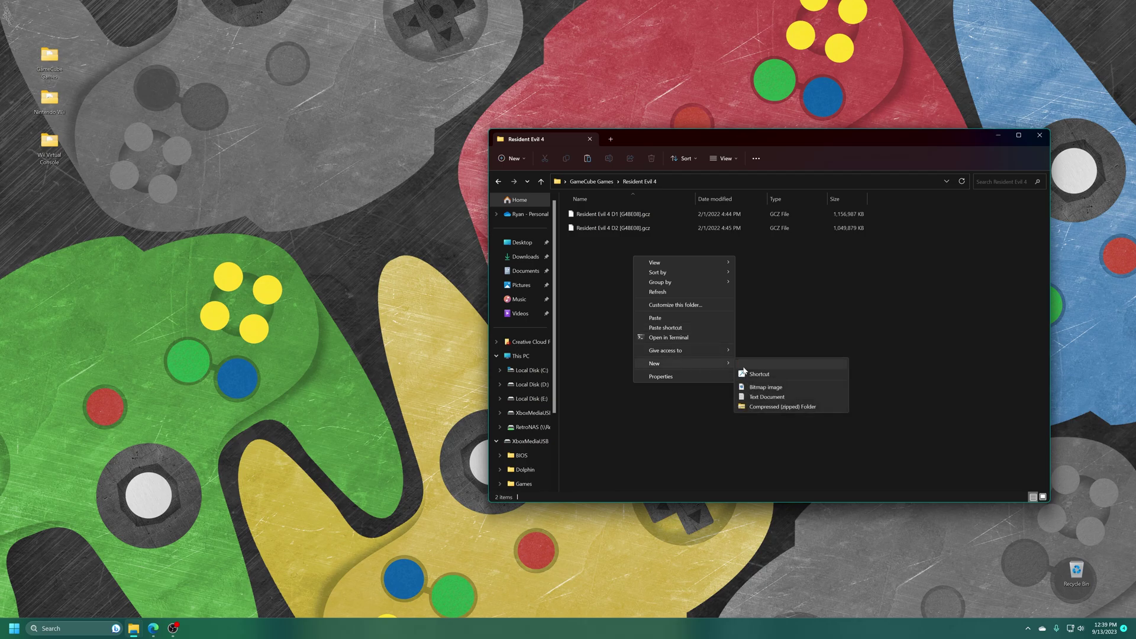
left_click(765, 397)
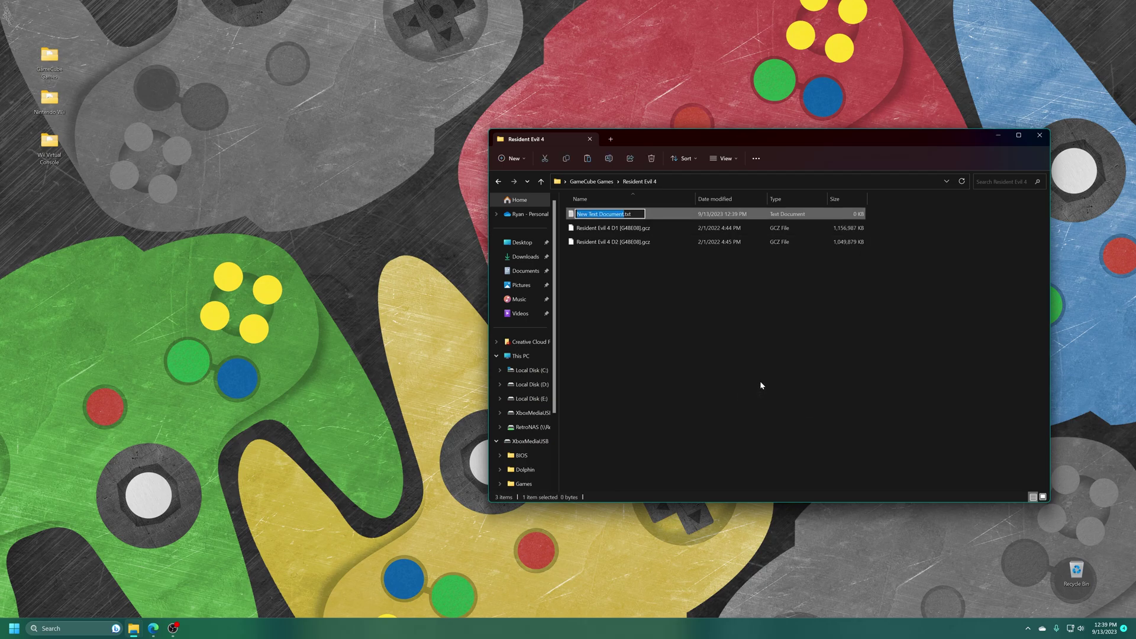
type("Res")
type("ident Evil 4 (USA)")
key("Return")
left_click(669, 316)
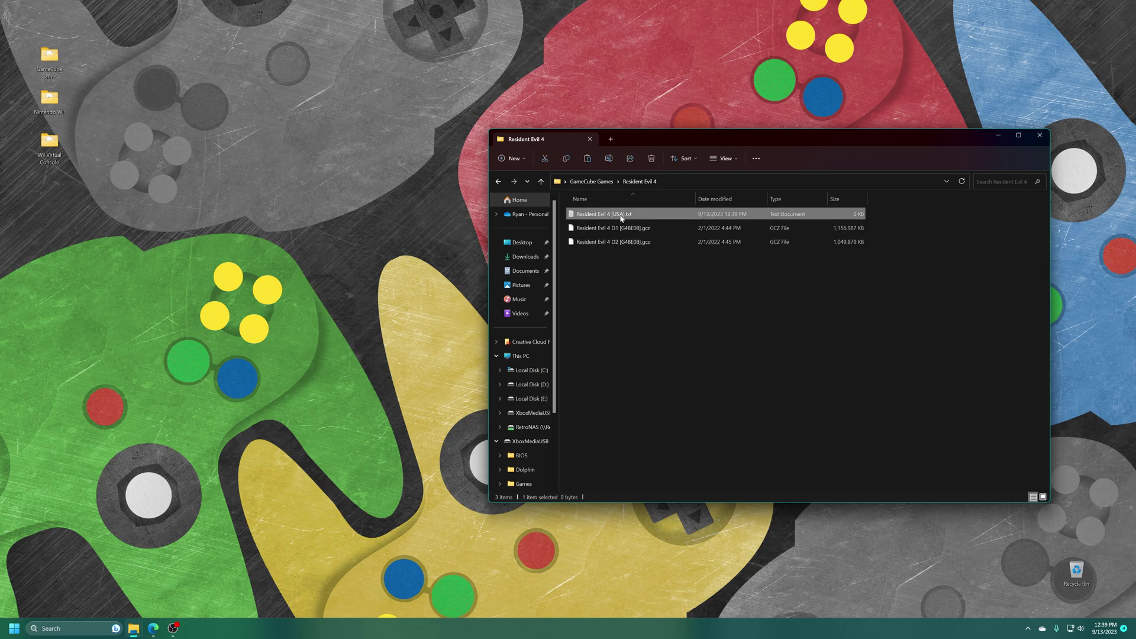
Step: Open Resident Evil 4 (USA).txt for editing and check the folder's setting for showing file name extensions
double_click(621, 218)
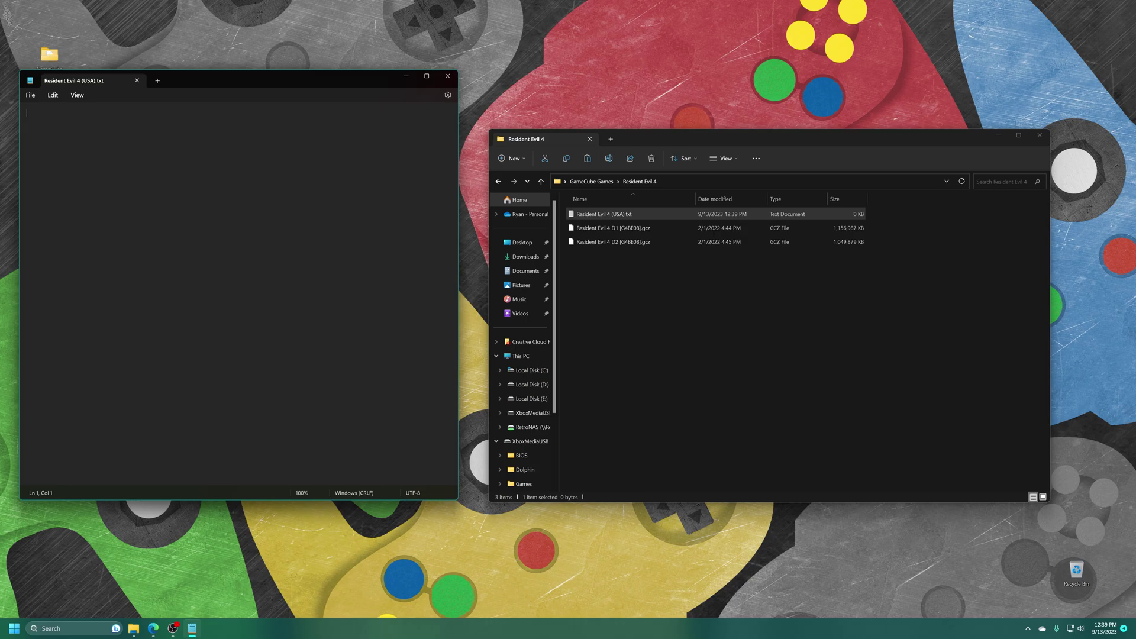
left_click(720, 134)
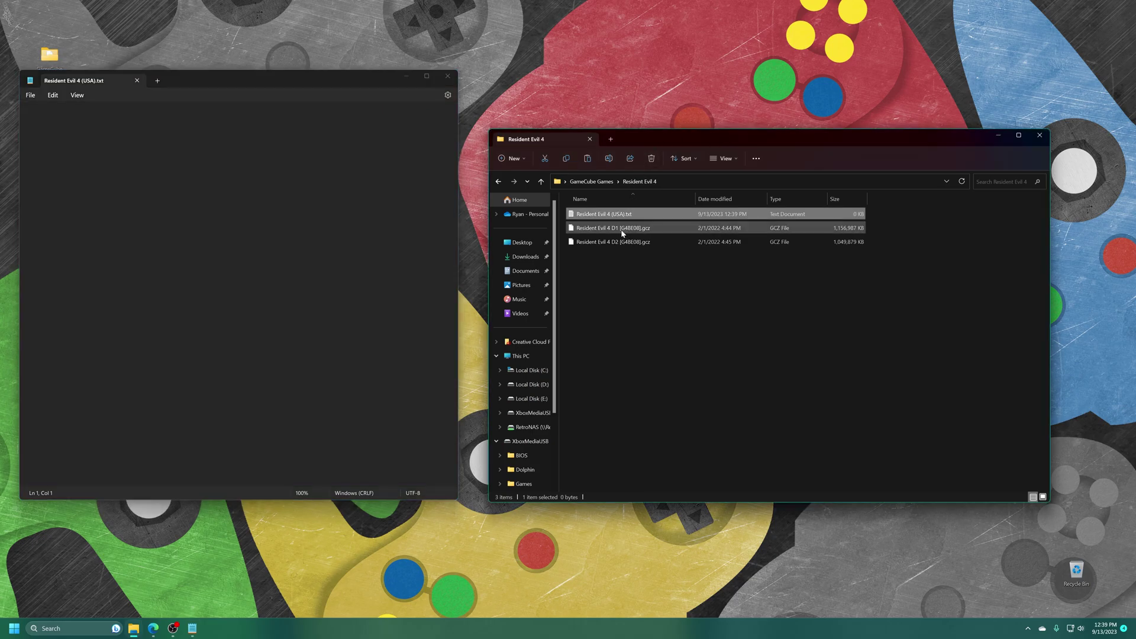
left_click(723, 158)
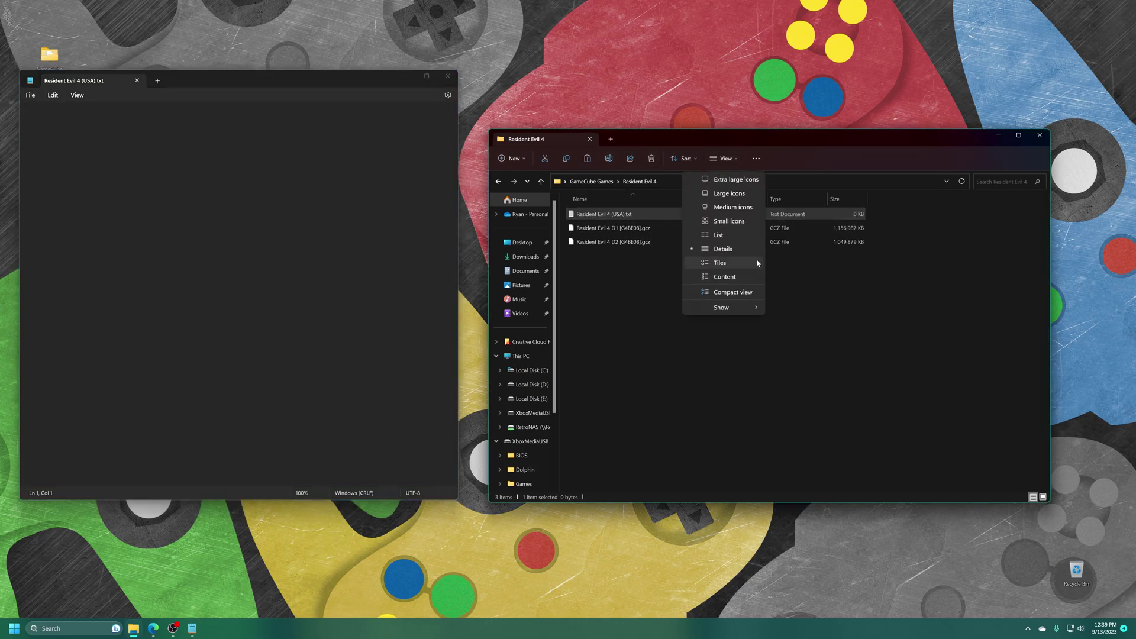
mouse_move(747, 308)
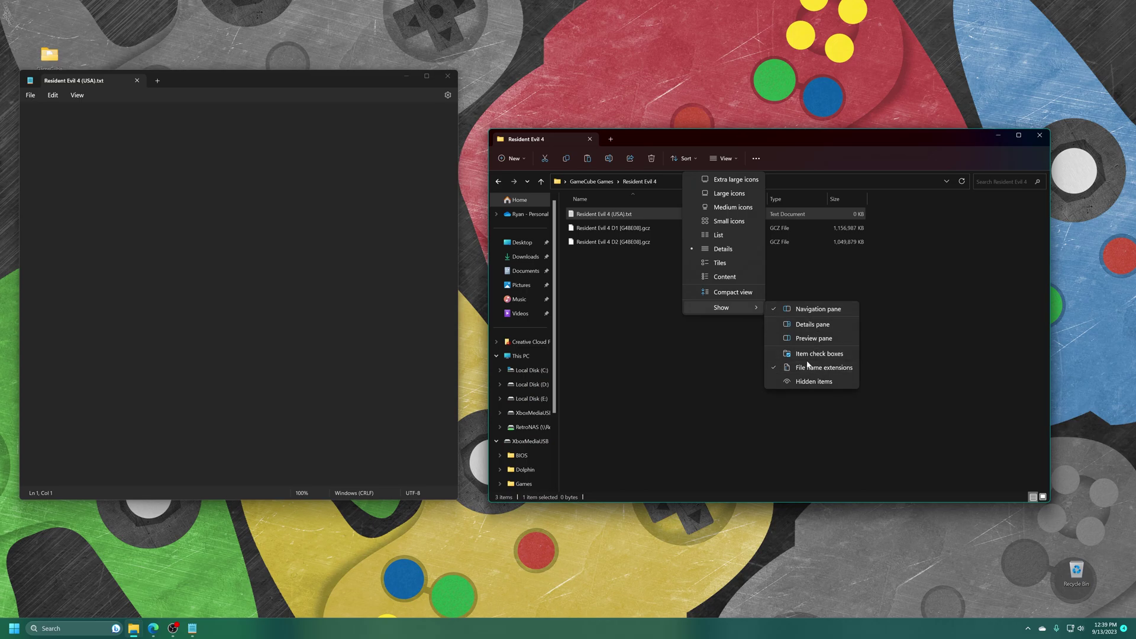
left_click(864, 360)
Step: Copy the full file name "Resident Evil 4 D1 [G4BE08].gcz" onto the first line of the text document
left_click(645, 231)
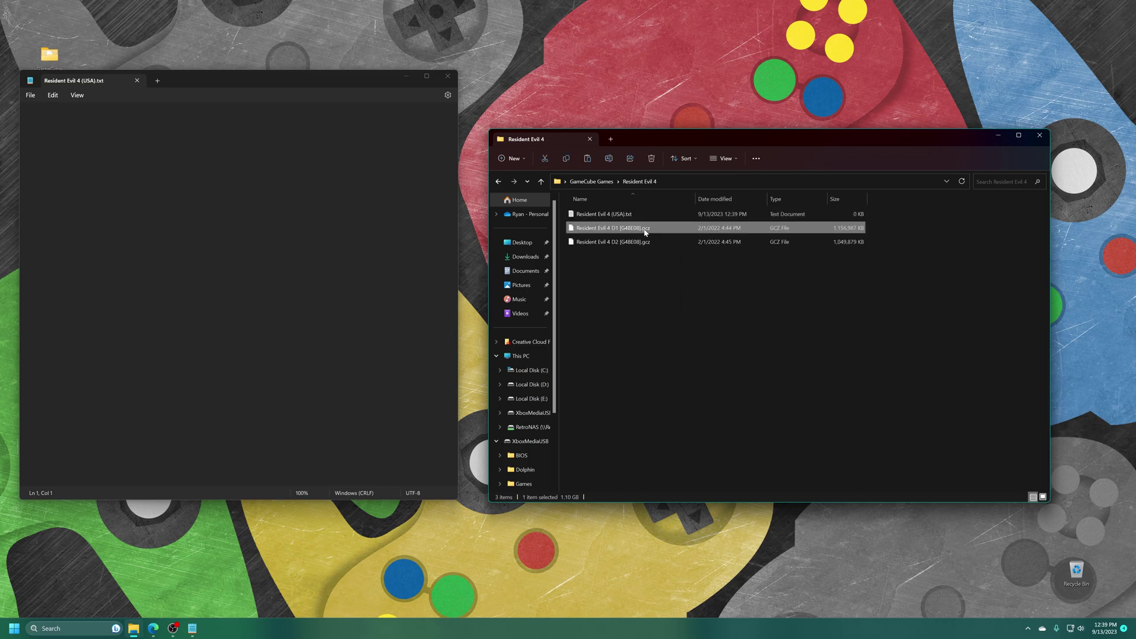
key("F2")
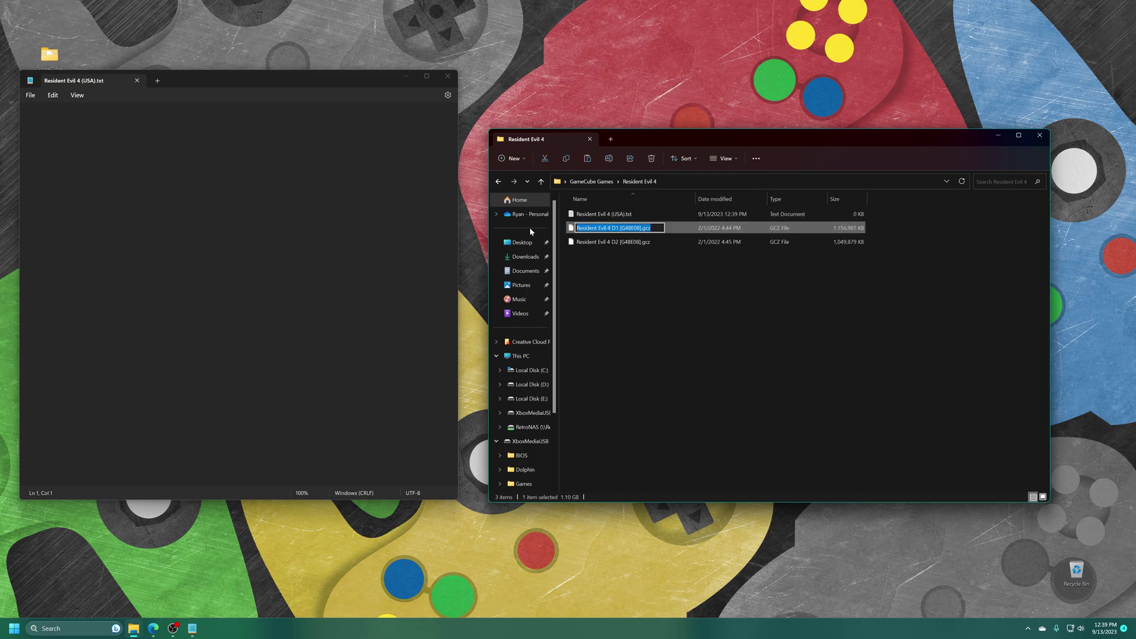
key("ctrl+c")
left_click(102, 175)
key("ctrl+v")
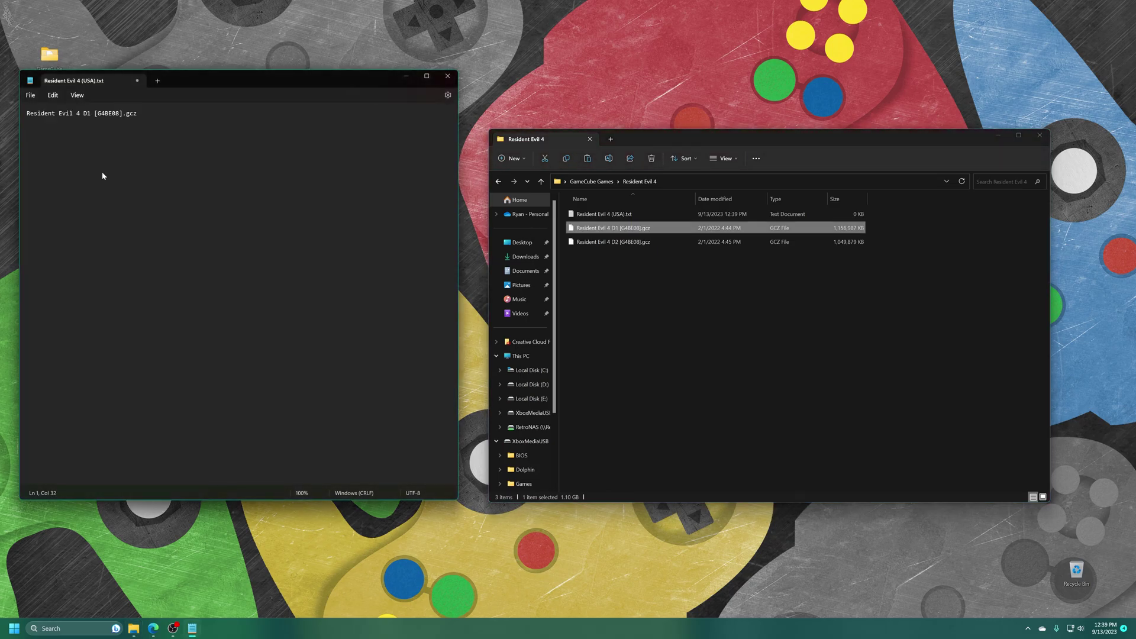
Step: Copy the full file name "Resident Evil 4 D2 [G4BE08].gcz" onto the second line of the text document
left_click(649, 242)
key("F2")
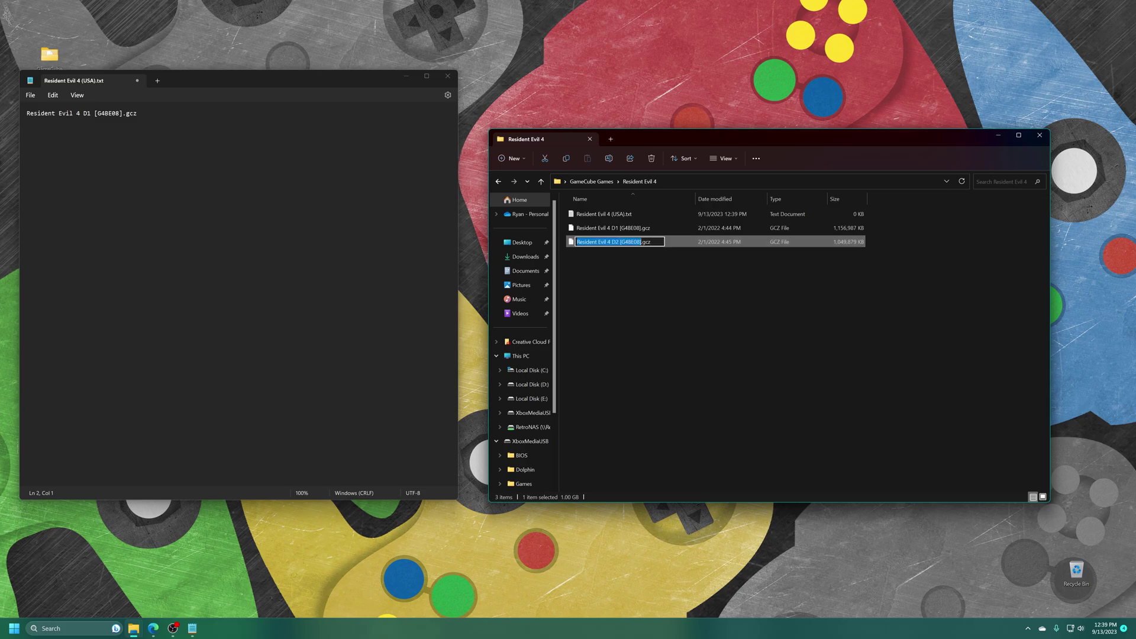
key("ctrl+c")
left_click(178, 296)
key("ctrl+v")
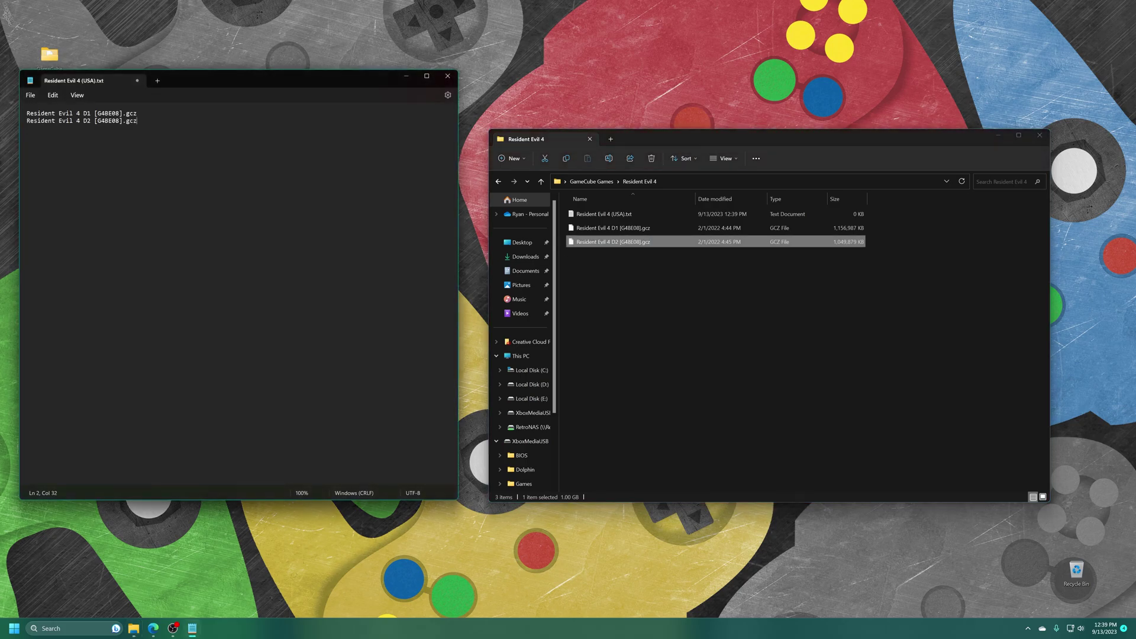
Step: Save the text document listing both discs and close it
left_click(31, 95)
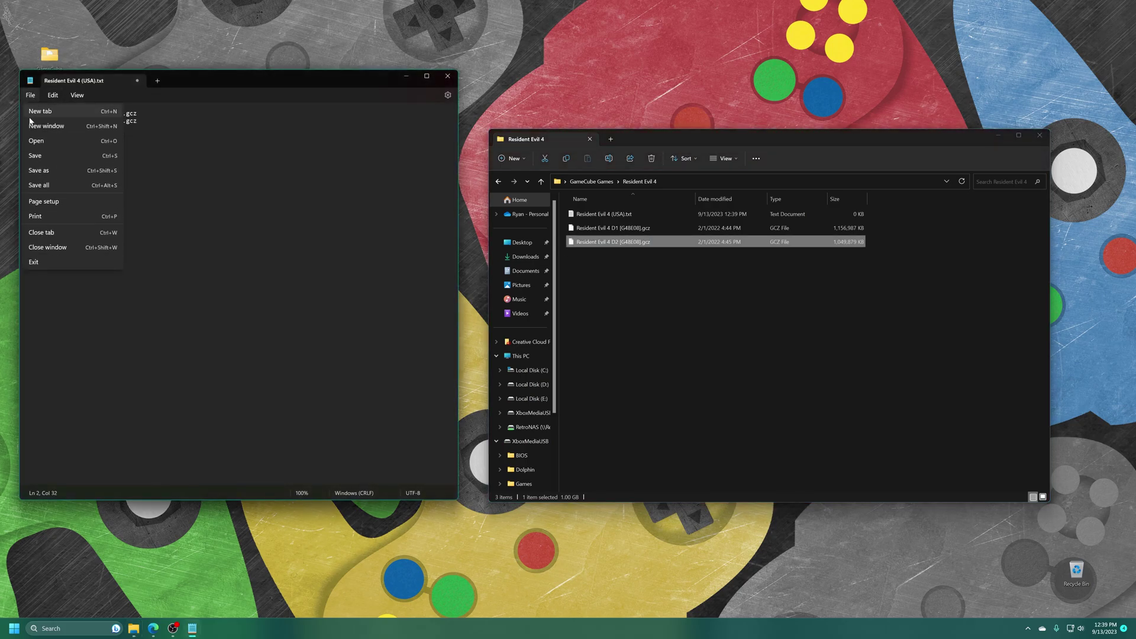
left_click(35, 154)
left_click(447, 75)
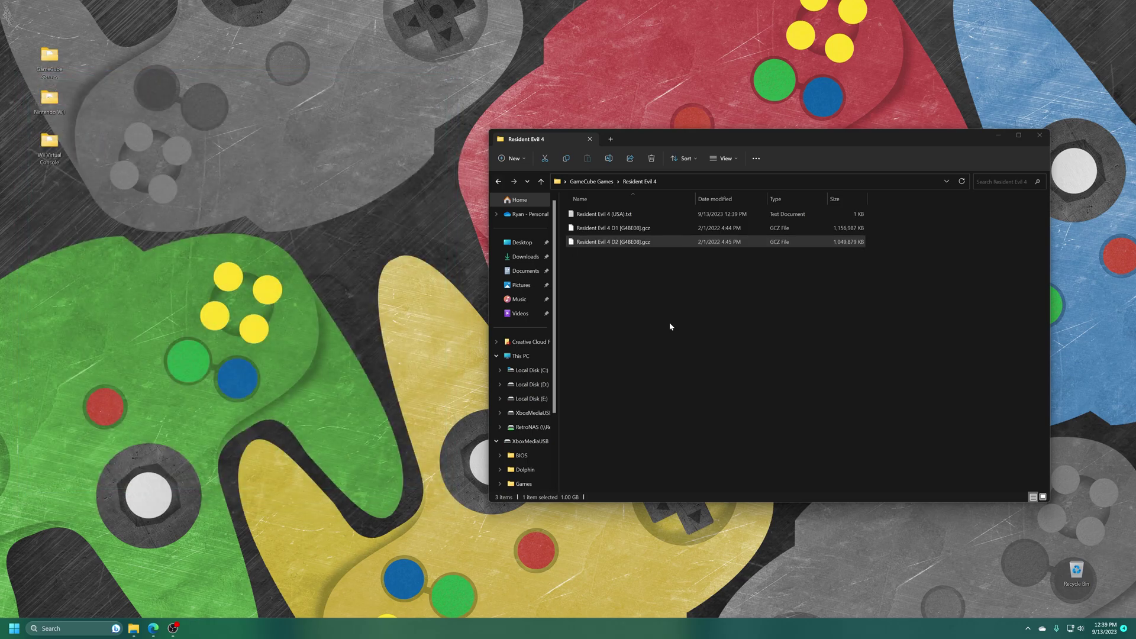
left_click(669, 323)
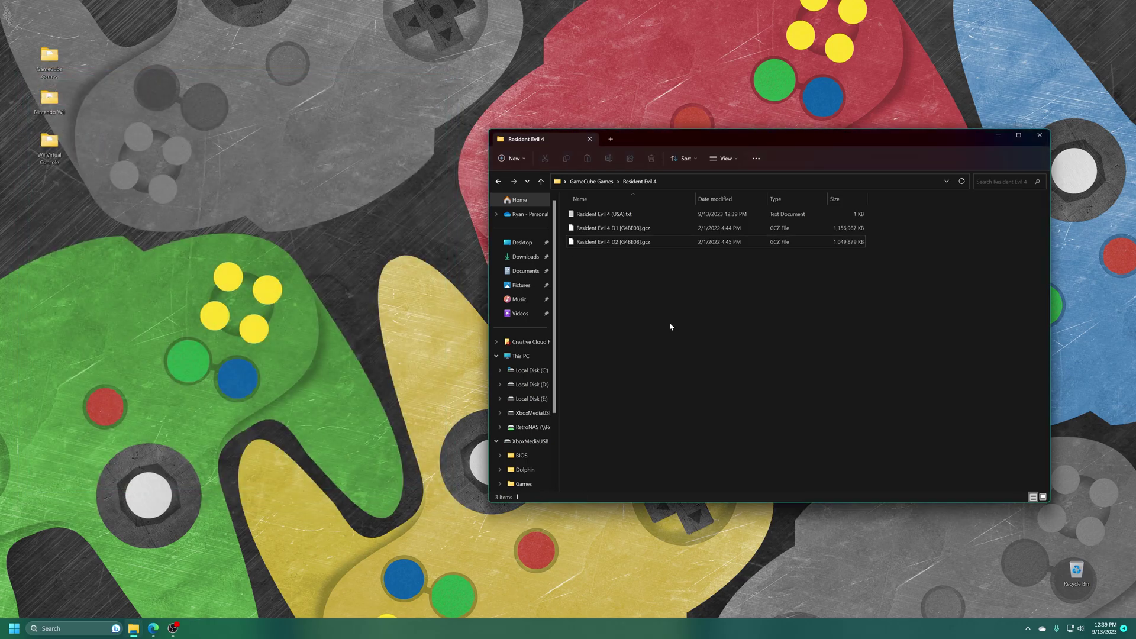
Step: Change the text document's extension to m3u, naming it "Resident Evil 4 (USA).m3u", and accept the extension change
left_click(635, 218)
left_click(632, 215)
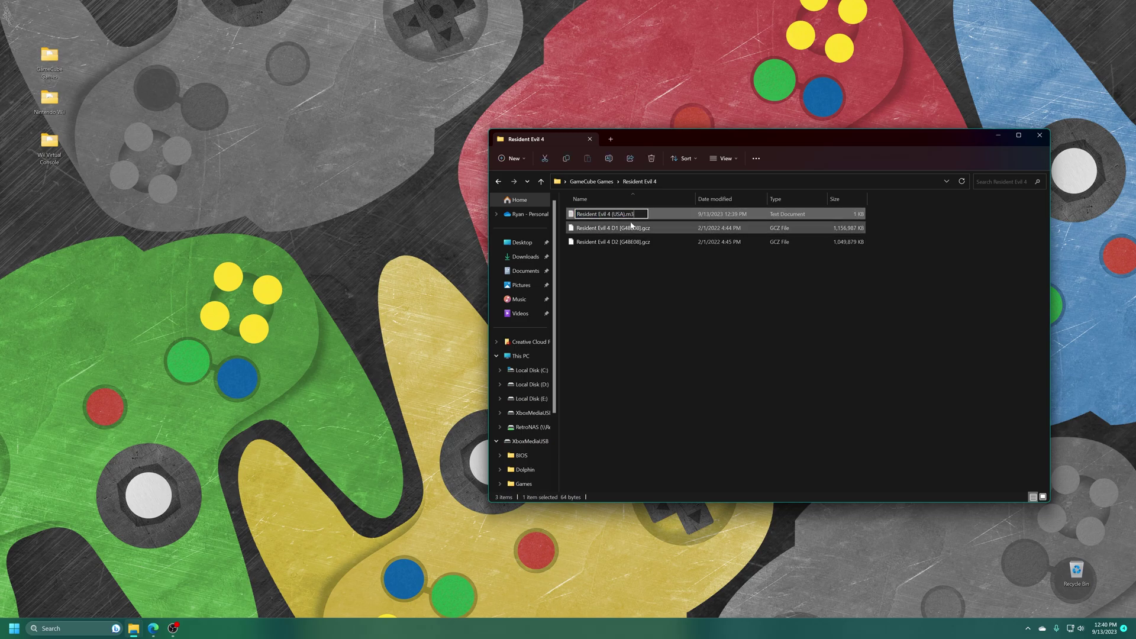
type("m3u")
key("Return")
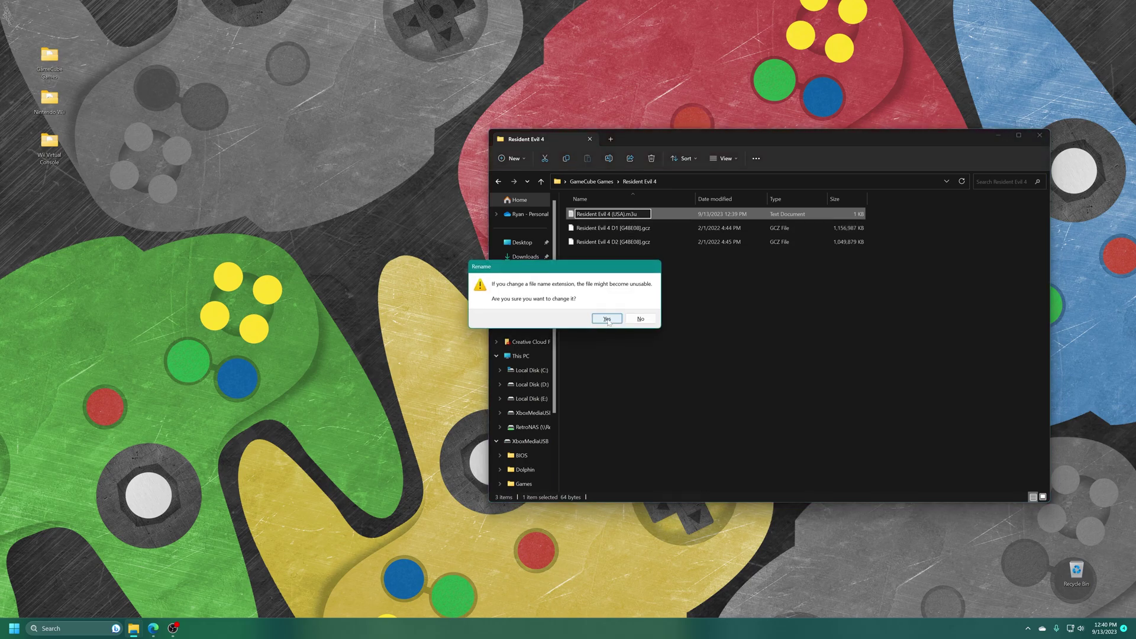
left_click(606, 319)
left_click(647, 299)
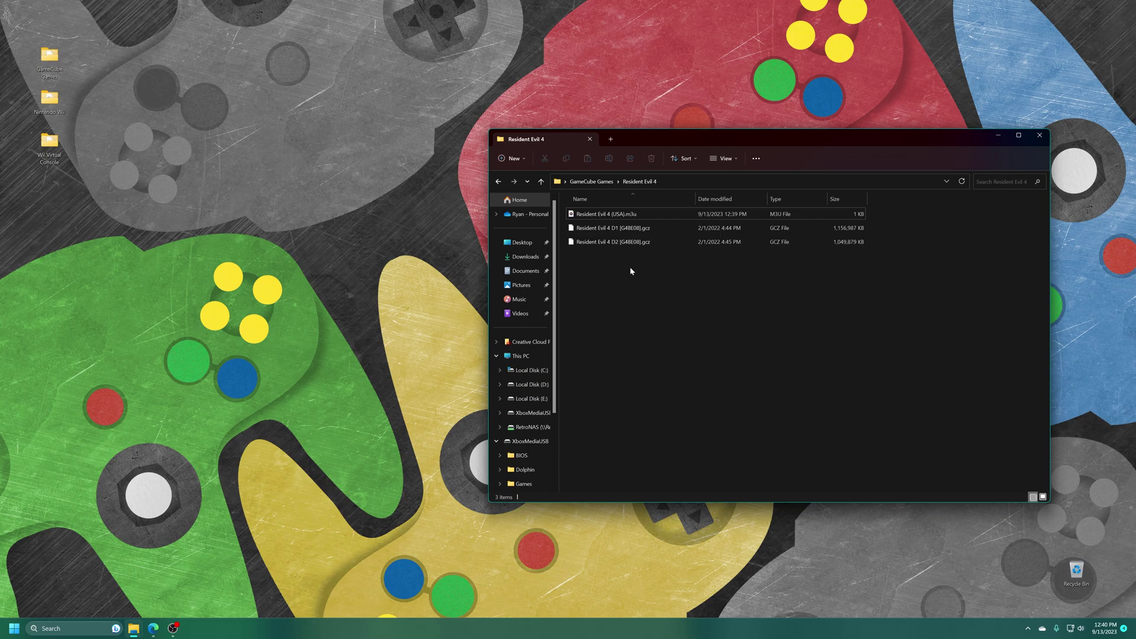
Step: Transfer the desktop's GameCube Games, Nintendo Wii and Wii Virtual Console folders into the Games folder on the XboxMediaUSB (G:) drive
key("alt+F4")
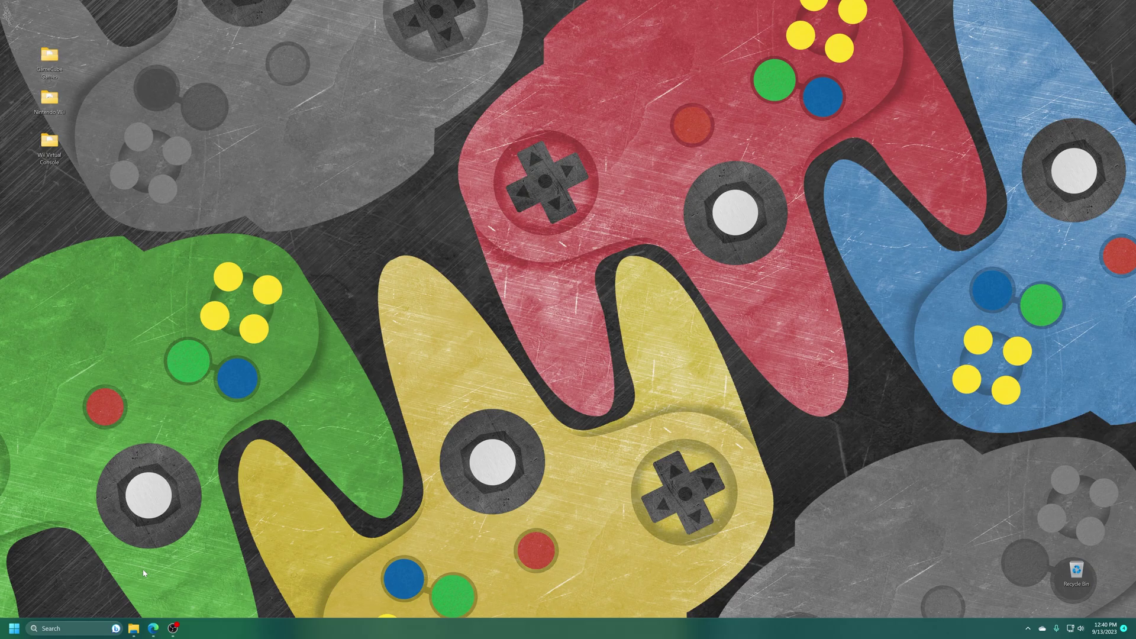
left_click(134, 628)
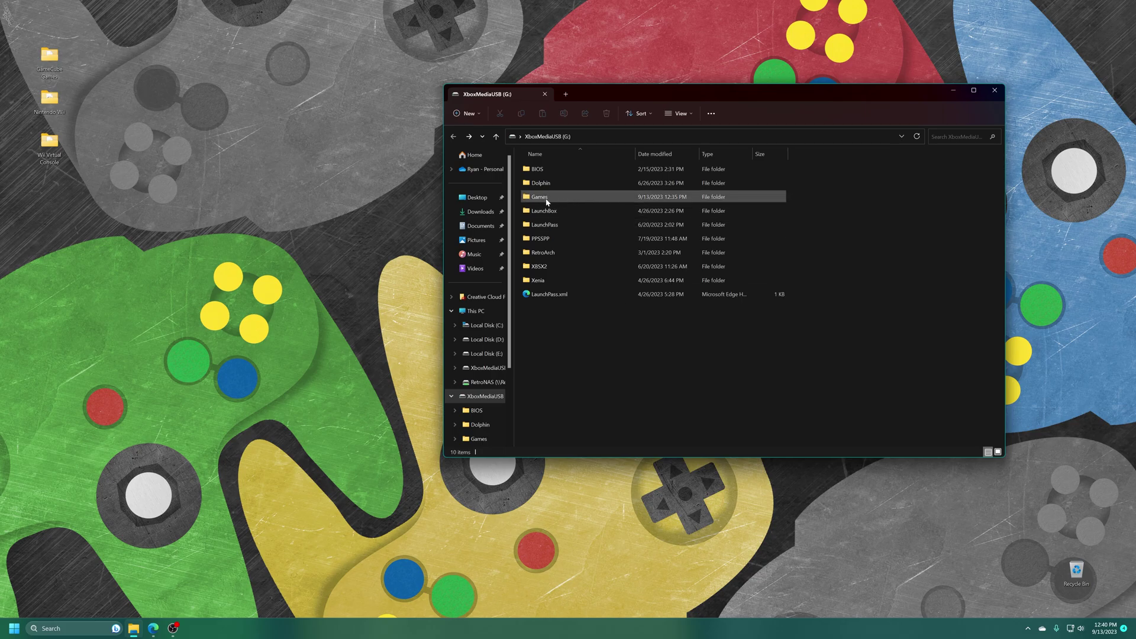
double_click(546, 202)
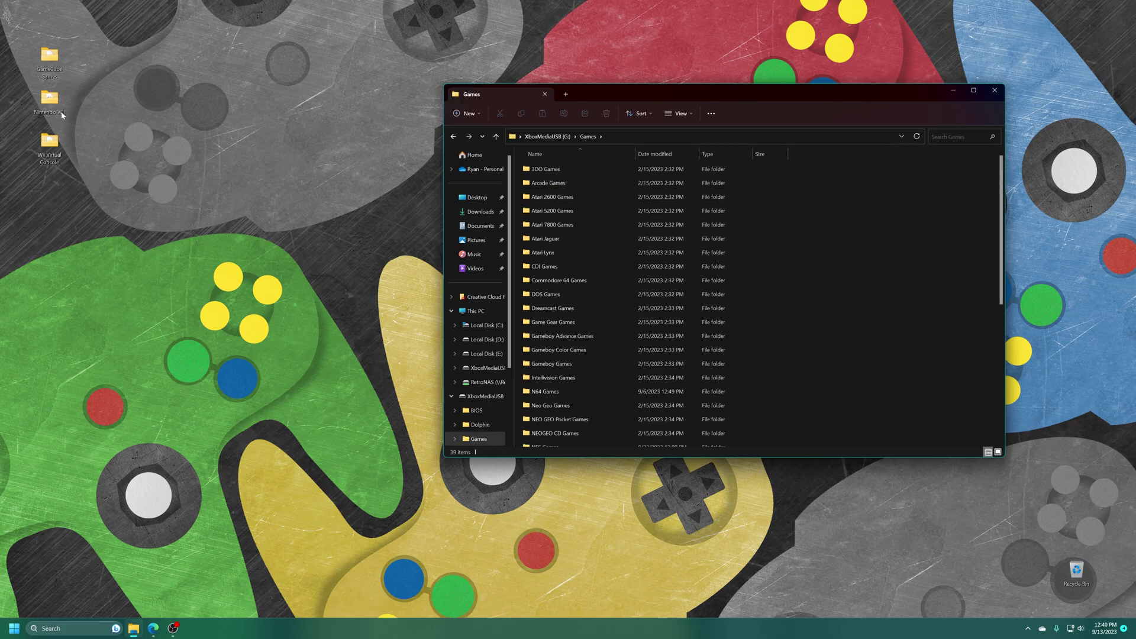
left_click_drag(100, 23, 28, 189)
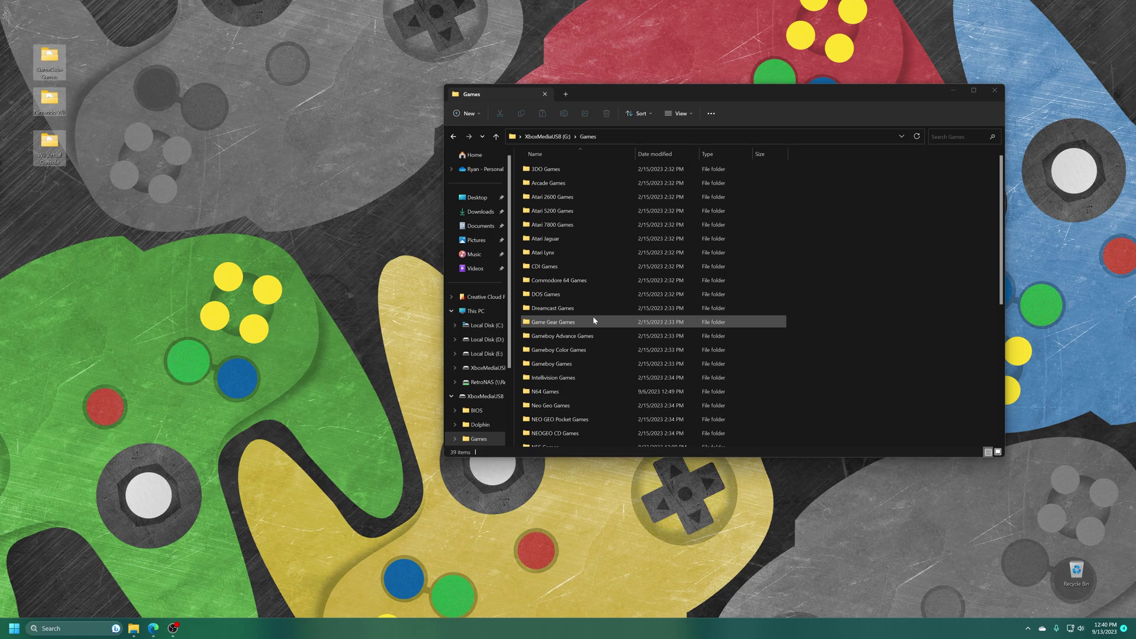
left_click_drag(55, 142, 892, 278)
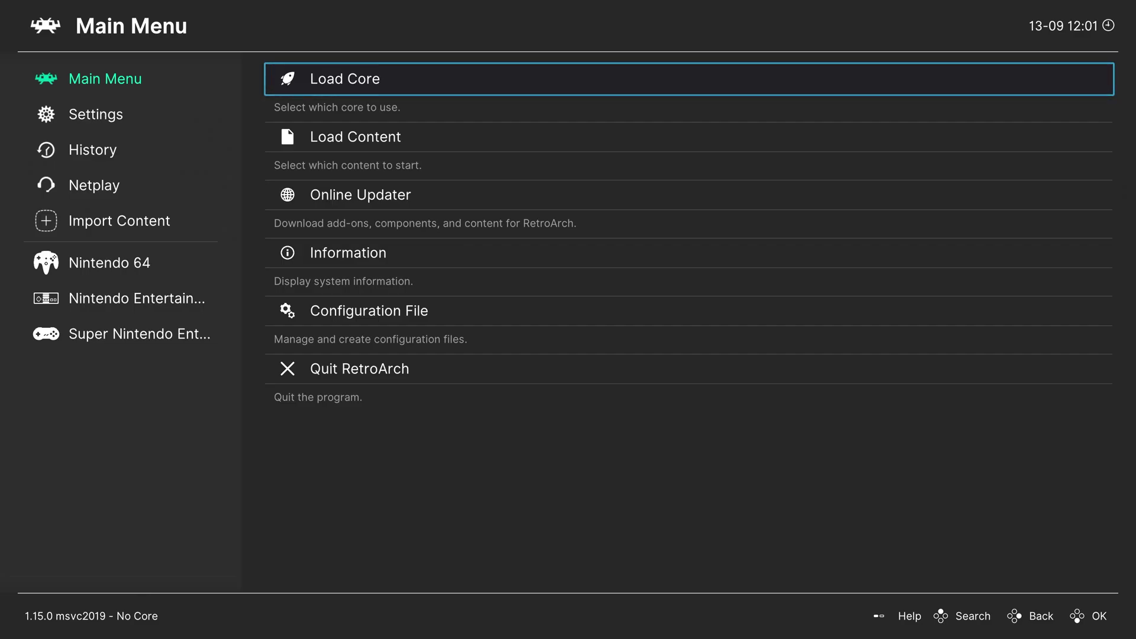
Step: In RetroArch, download Dolphin.zip with the Core System Files Downloader of the Online Updater and return to the main menu
key("Down")
key("Down")
key("Return")
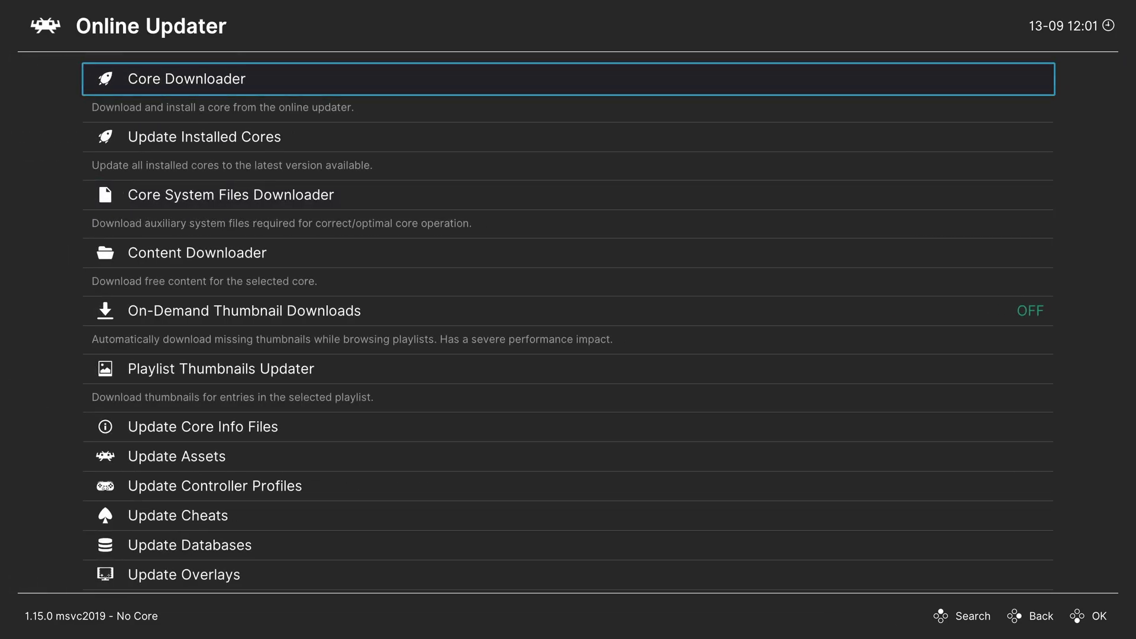
key("Down")
key("Down")
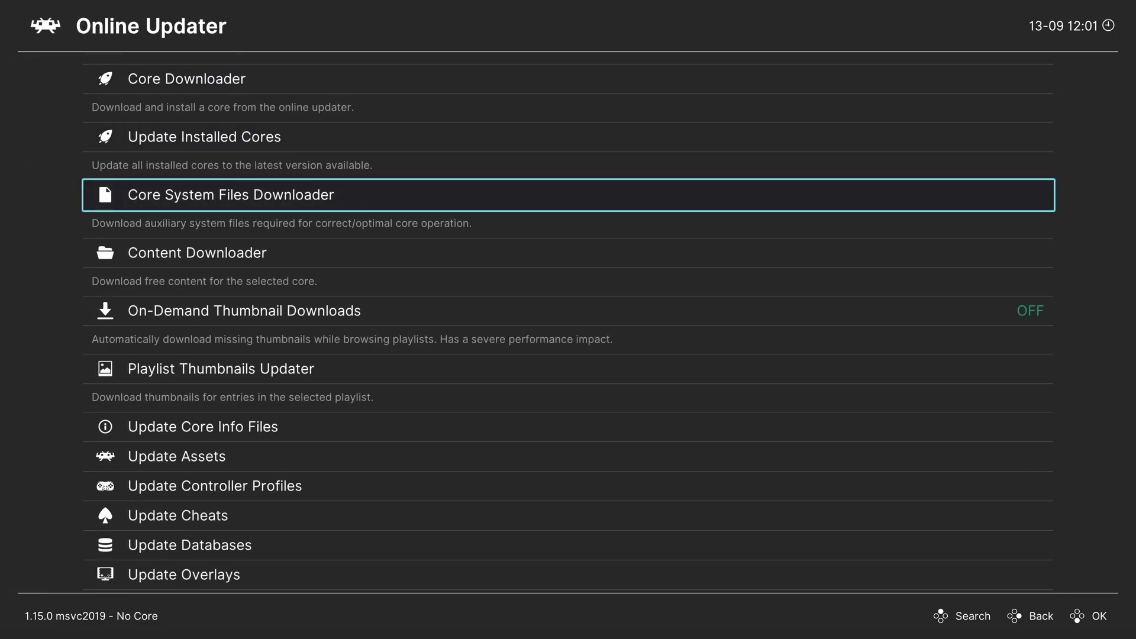
key("Return")
key("Down")
key("Down")
key("Down")
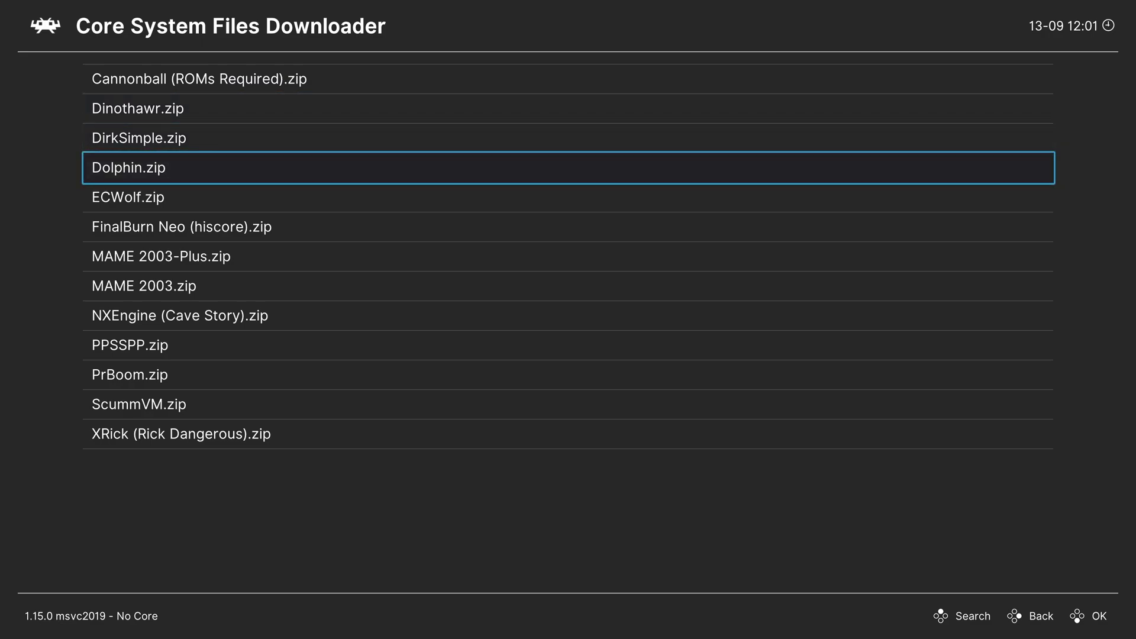
key("Return")
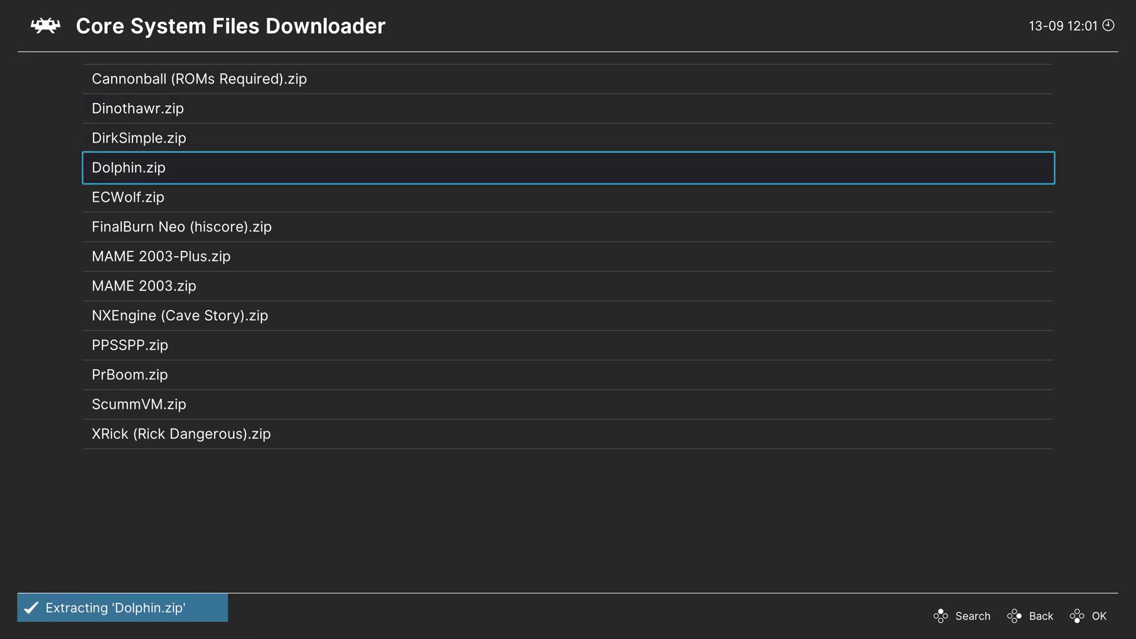
key("BackSpace")
key("BackSpace")
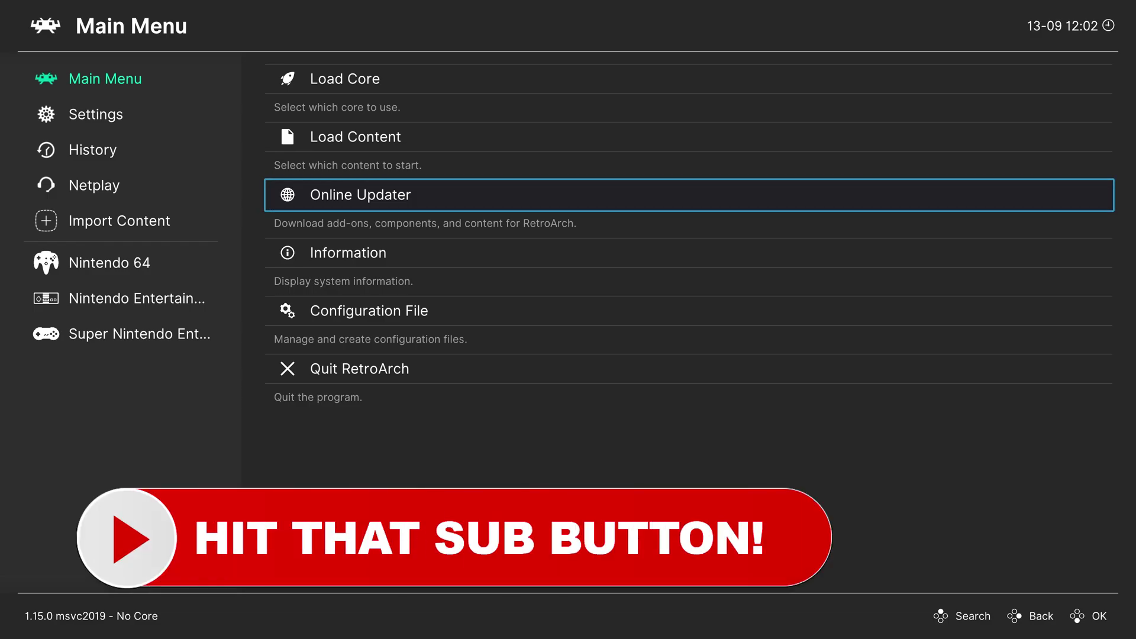
Step: Browse the loadable content on the E:\ drive and open its Games folder
key("Up")
key("Return")
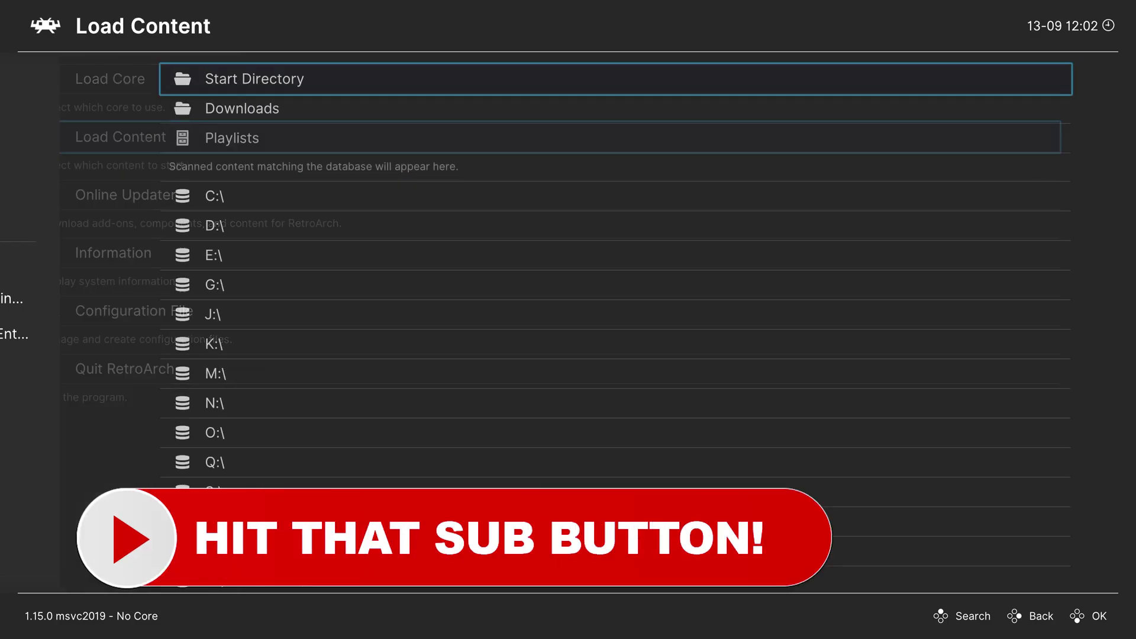
key("Down")
key("Down")
key("Down")
key("Down")
key("Down")
key("Return")
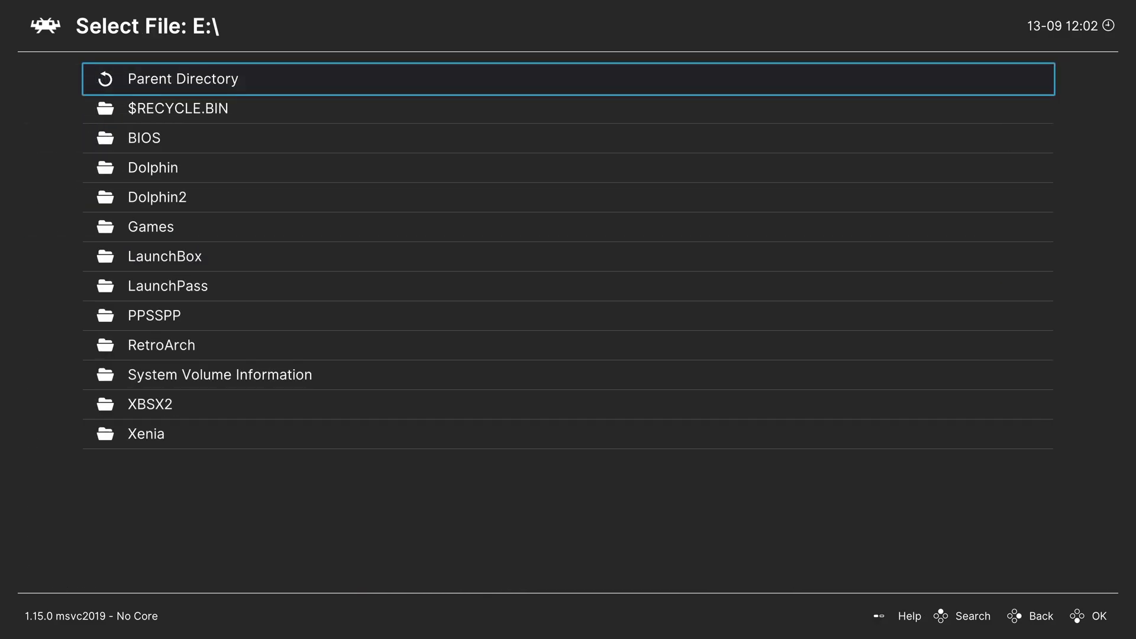
key("Down")
key("Down")
key("Down")
key("Down")
key("Down")
key("Return")
Step: Open the GameCube Games folder to examine its game files, and return to the main menu
key("Down")
key("Down")
key("Down")
key("Down")
key("Down")
key("Down")
key("Down")
key("Down")
key("Down")
key("Down")
key("Down")
key("Down")
key("Down")
key("Down")
key("Down")
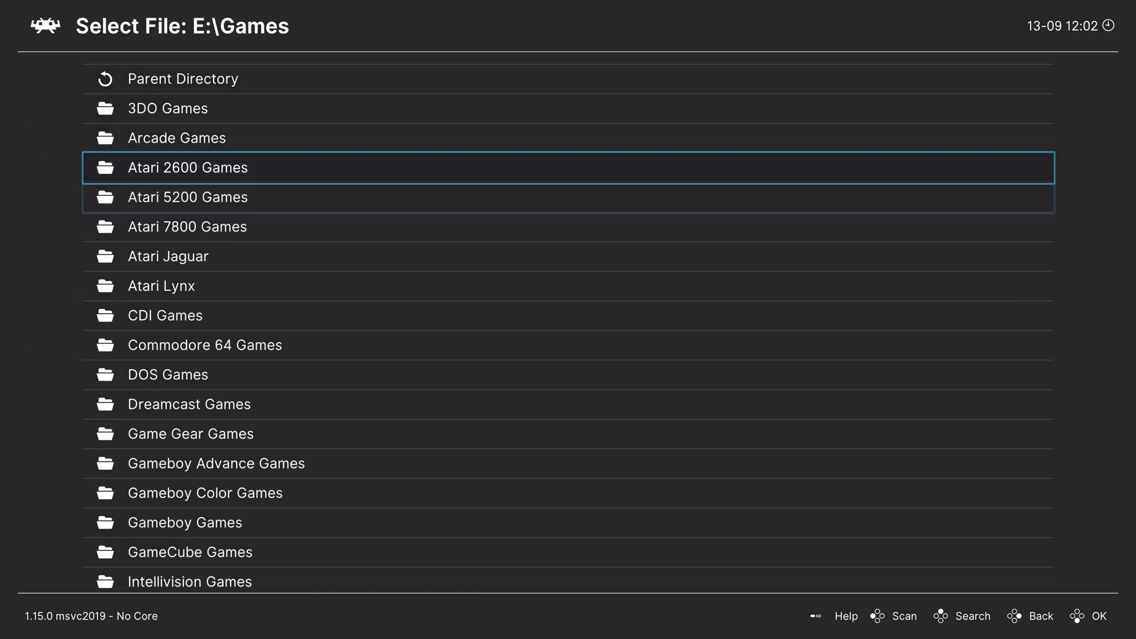
key("Down")
key("Return")
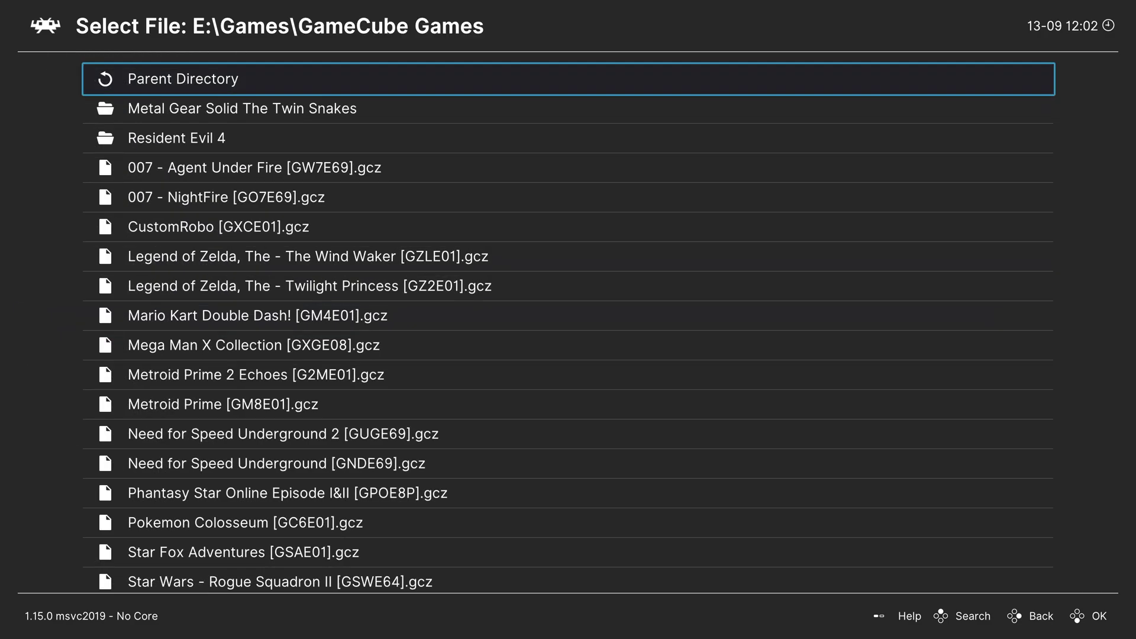
key("Down")
key("Down")
key("Down")
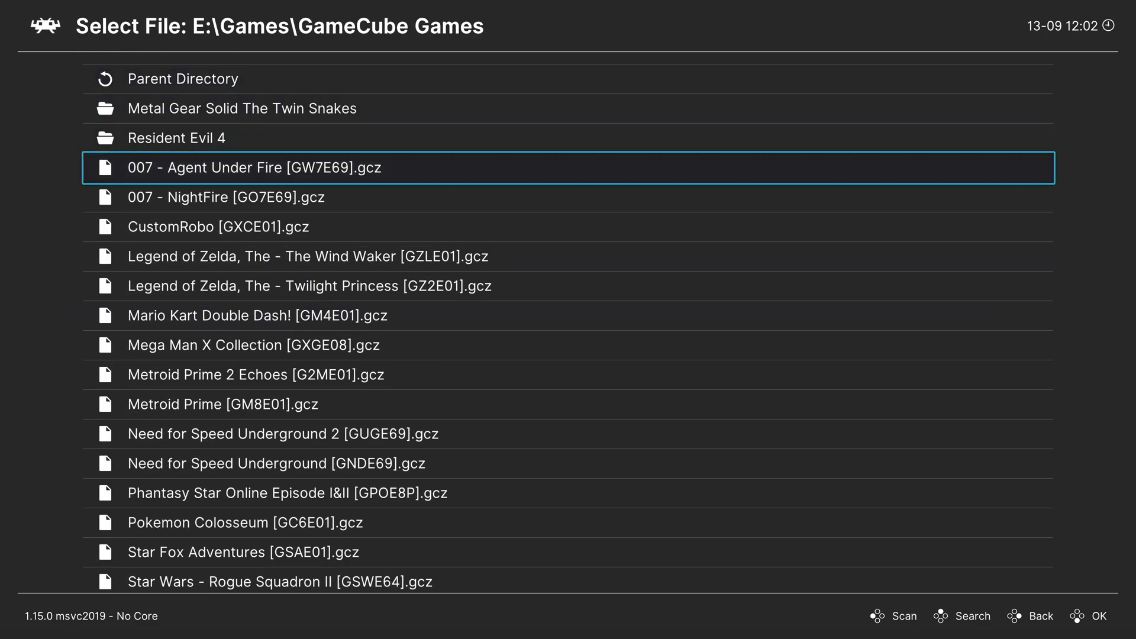
key("BackSpace")
key("BackSpace")
key("BackSpace")
key("BackSpace")
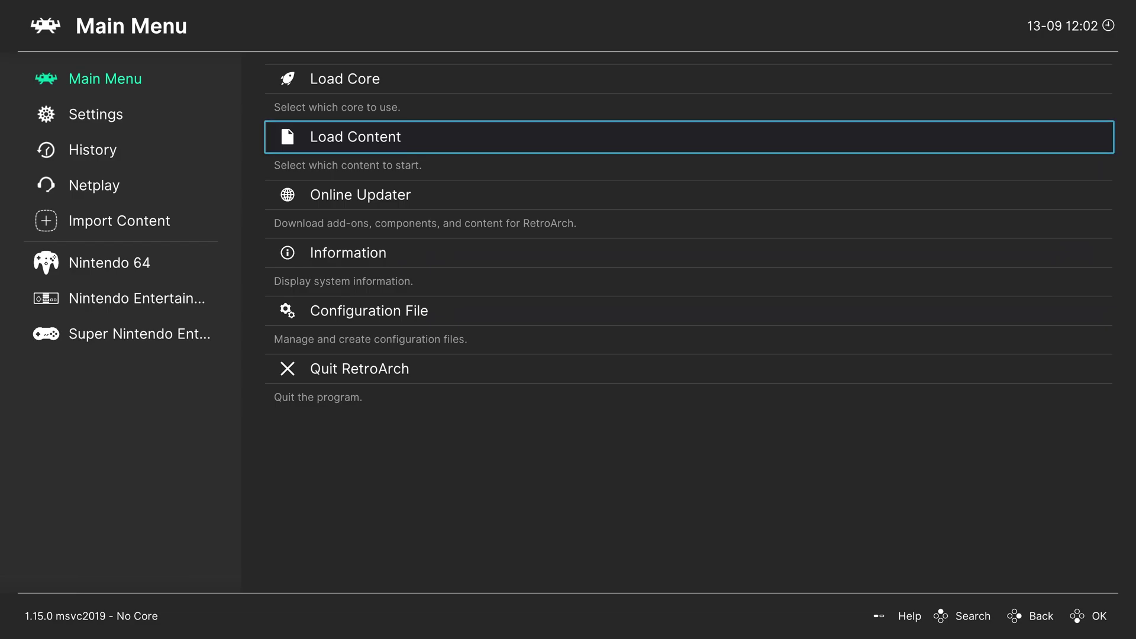
Step: Open the Manual Scan settings of Import Content
key("Left")
key("Down")
key("Down")
key("Down")
key("Down")
key("Right")
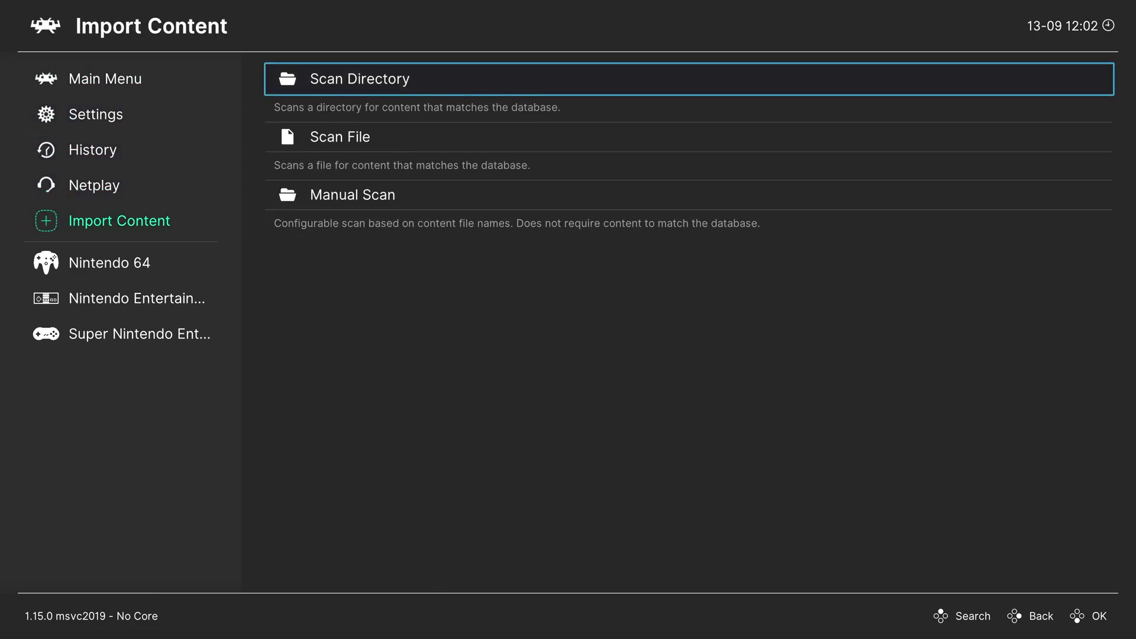
key("Down")
key("Down")
key("Up")
key("Up")
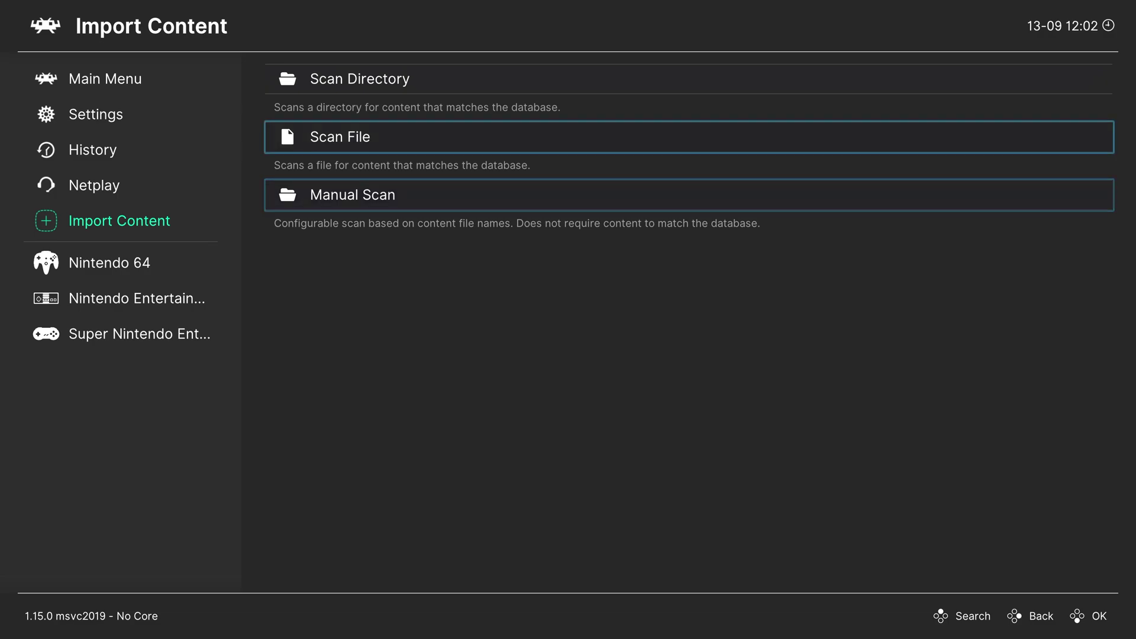
key("Down")
key("Down")
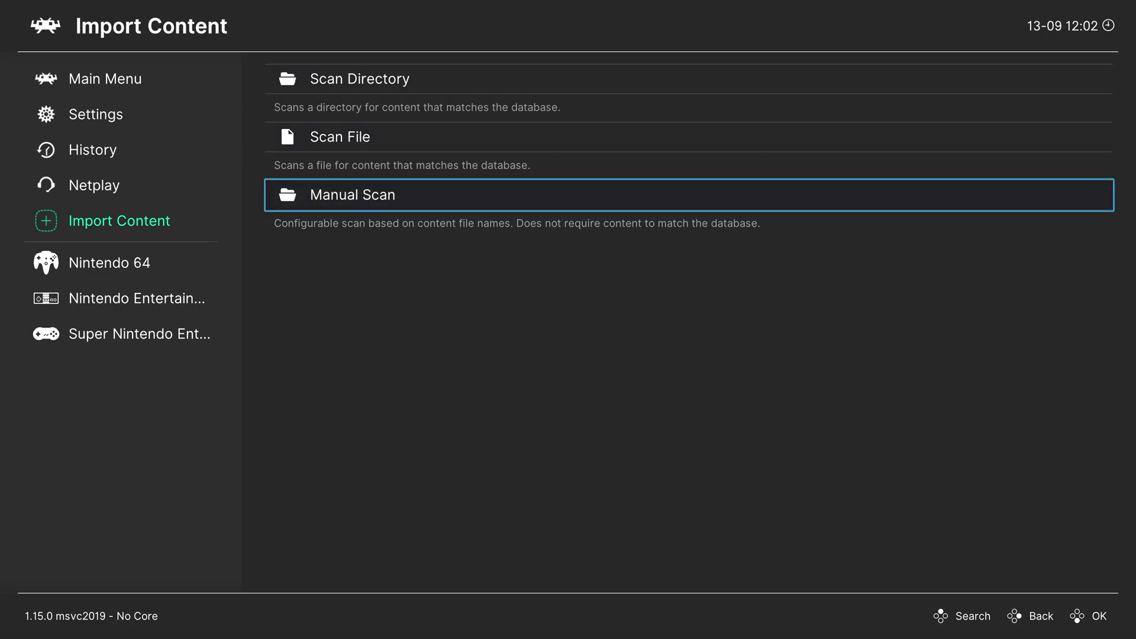
key("Return")
Step: Set the manual scan's content directory to E:\Games\GameCube Games
key("Return")
key("Return")
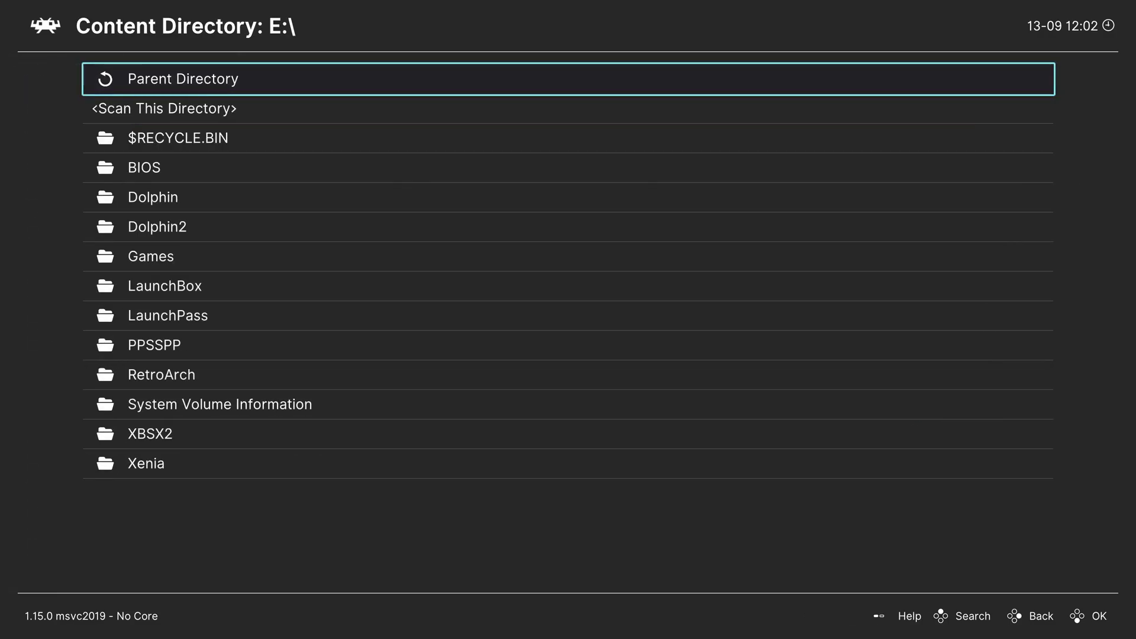
key("Down")
key("Down")
key("Down")
key("Down")
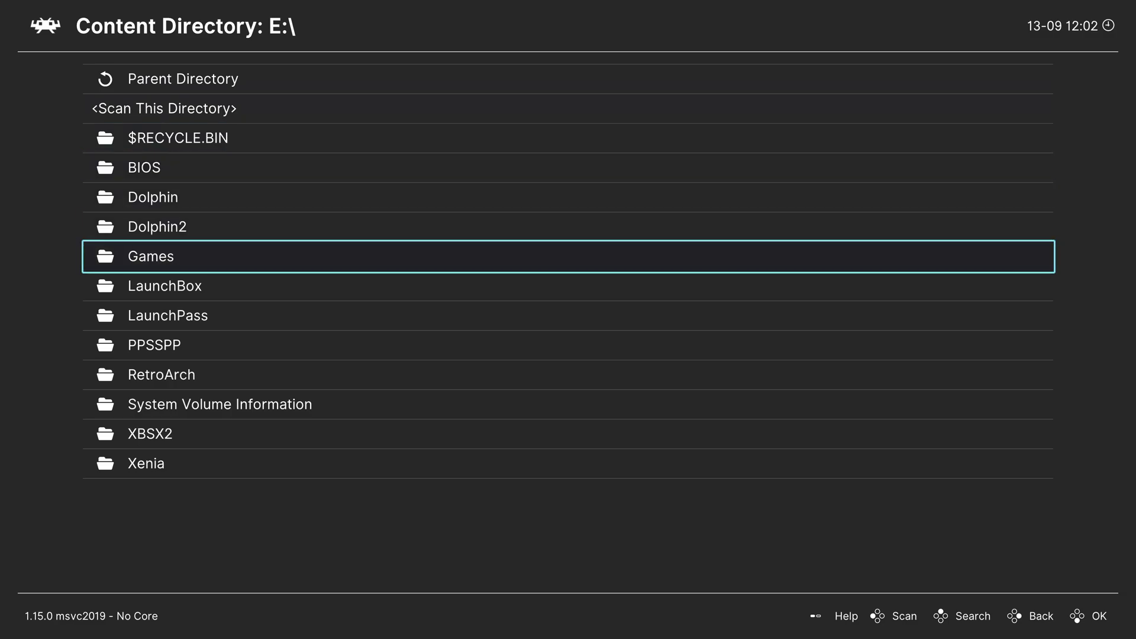
key("Return")
key("Down")
key("Down")
key("Down")
key("Down")
key("Down")
key("Down")
key("Down")
key("Down")
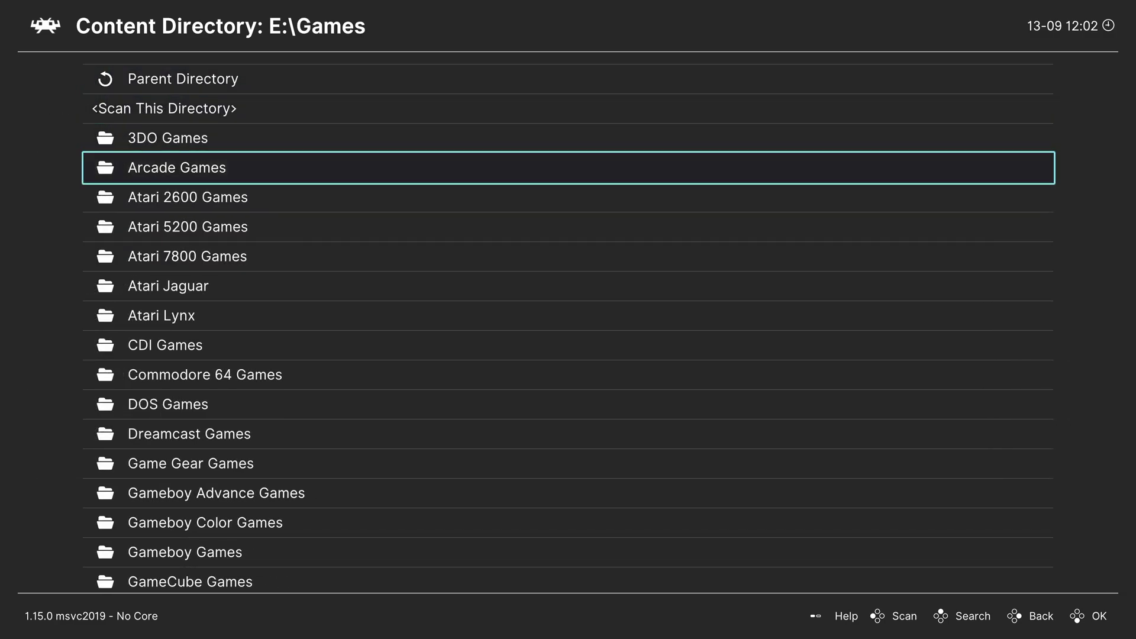
key("Down")
key("Down")
key("Down")
key("Down")
key("Down")
key("Down")
key("Down")
key("Down")
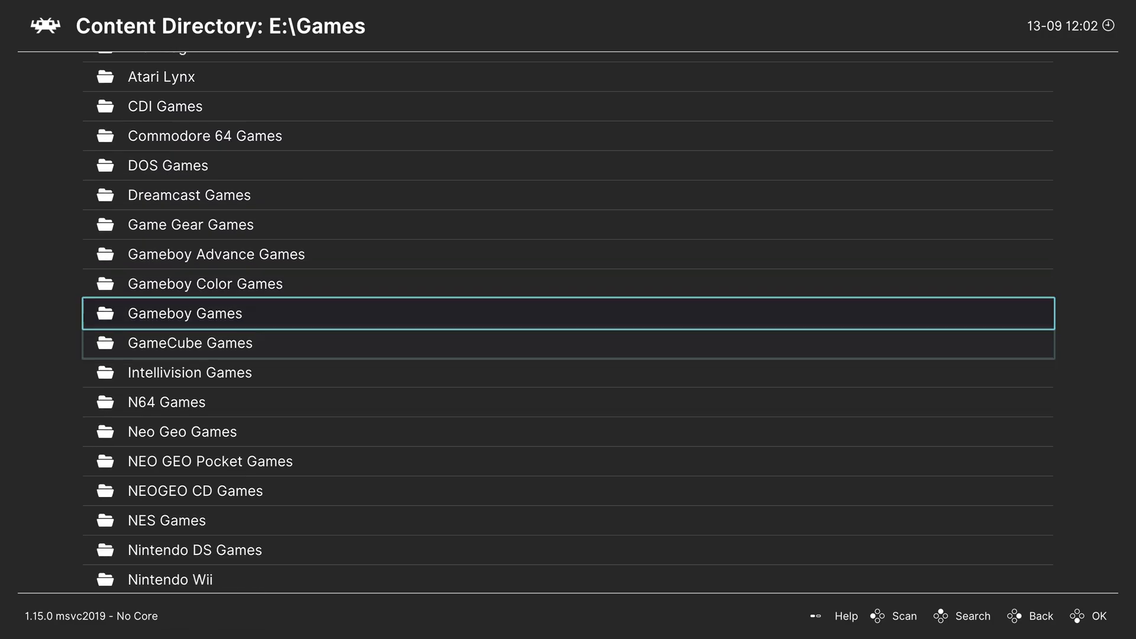
key("Return")
key("Down")
key("Return")
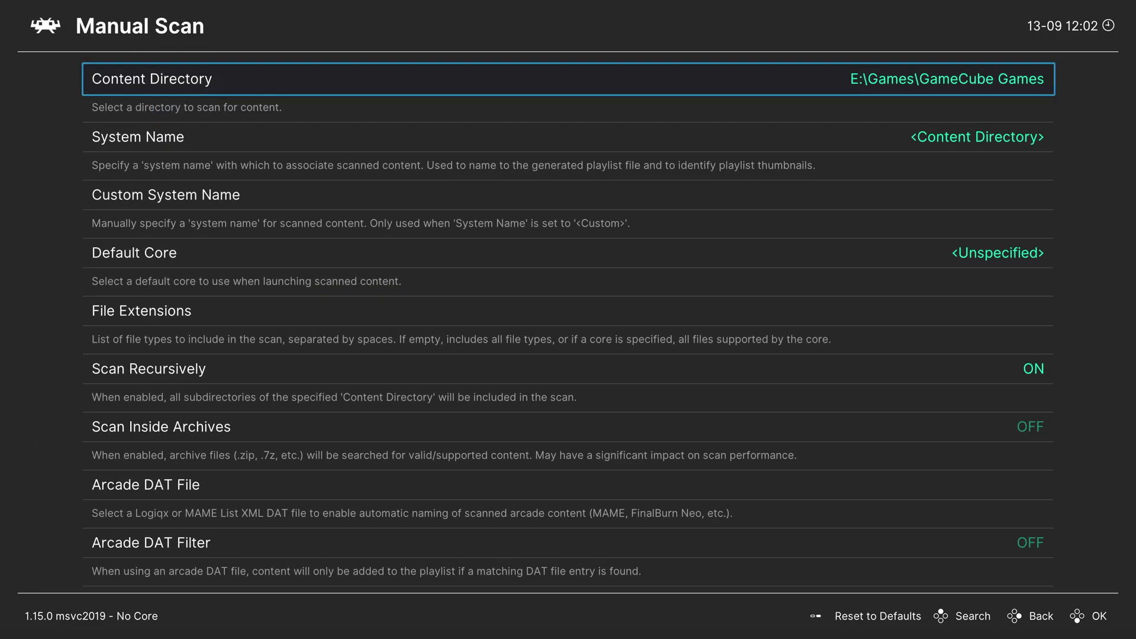
Step: Set the manual scan's system name to Nintendo - GameCube
key("Down")
key("Return")
key("Down")
key("Down")
key("Down")
key("Down")
key("Down")
key("Down")
key("Down")
key("Down")
key("Down")
key("Down")
key("Down")
key("Down")
key("Down")
key("Down")
key("Down")
key("Down")
key("Down")
key("Down")
key("Down")
key("Down")
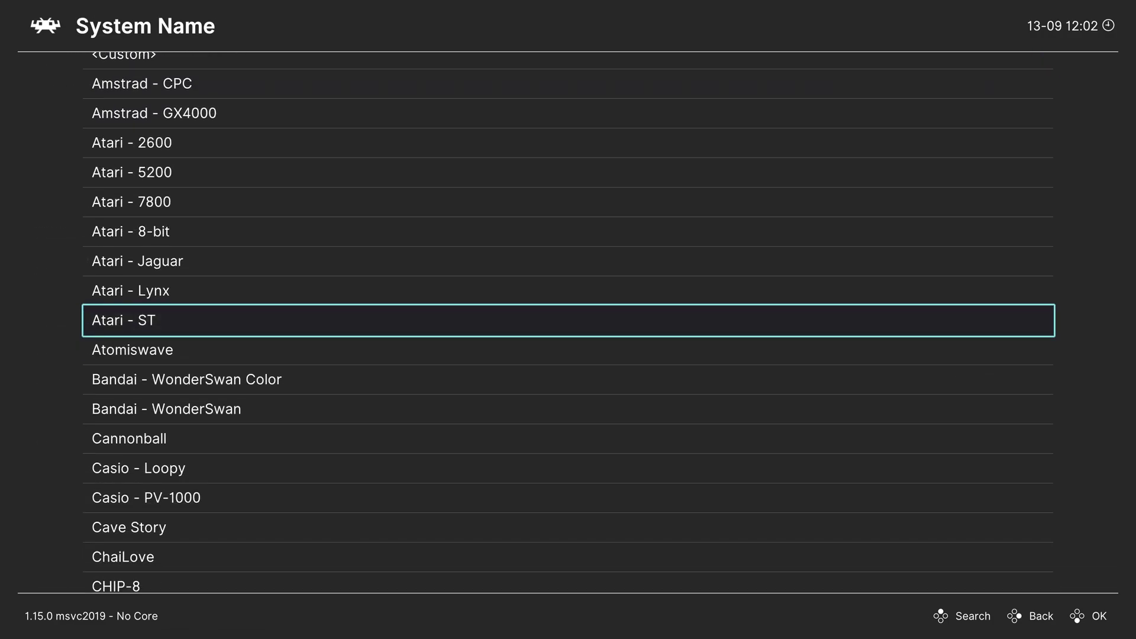
key("Up")
key("Up")
key("Up")
key("Up")
key("Up")
key("Up")
key("Up")
key("Up")
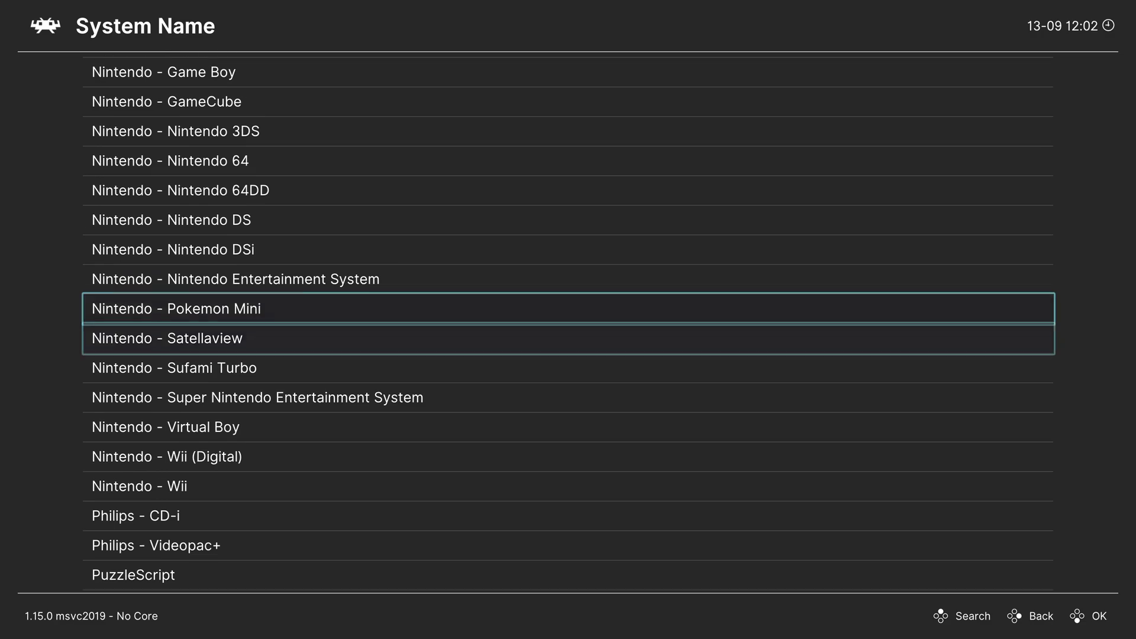
key("Return")
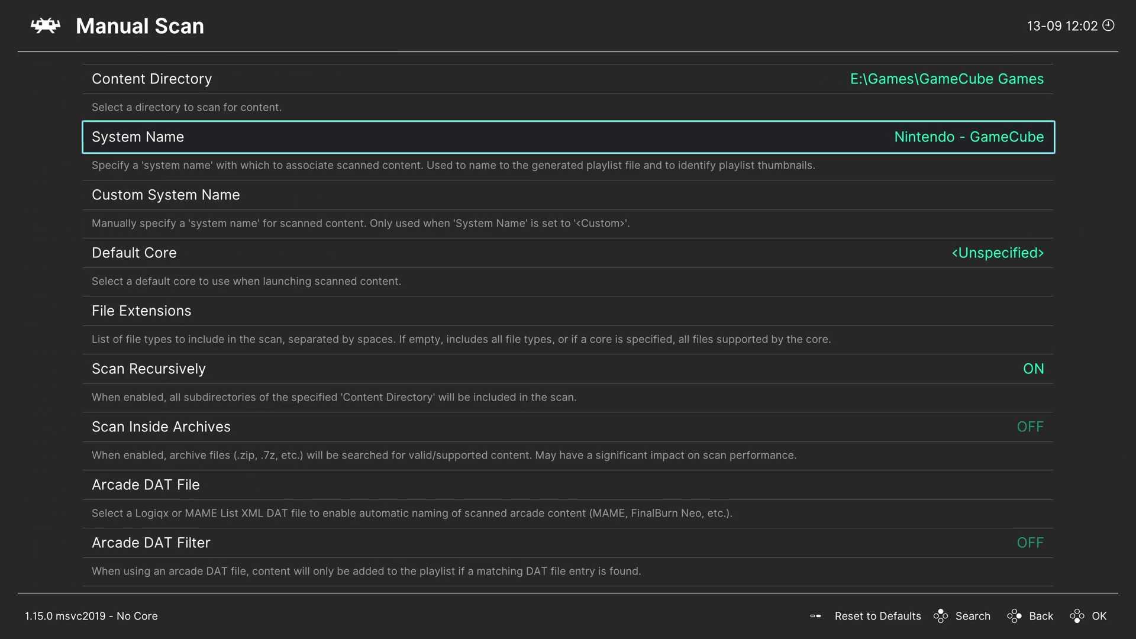
Step: Set the manual scan's default core to Nintendo - GameCube / Wii (Dolphin)
key("Down")
key("Down")
key("Return")
key("Down")
key("Down")
key("Down")
key("Down")
key("Down")
key("Down")
key("Down")
key("Down")
key("Down")
key("Down")
key("Down")
key("Down")
key("Down")
key("Down")
key("Down")
key("Down")
key("Down")
key("Down")
key("Down")
key("Down")
key("Down")
key("Down")
key("Down")
key("Down")
key("Down")
key("Down")
key("Down")
key("Down")
key("Down")
key("Down")
key("Down")
key("Down")
key("Down")
key("Down")
key("Down")
key("Down")
key("Down")
key("Down")
key("Down")
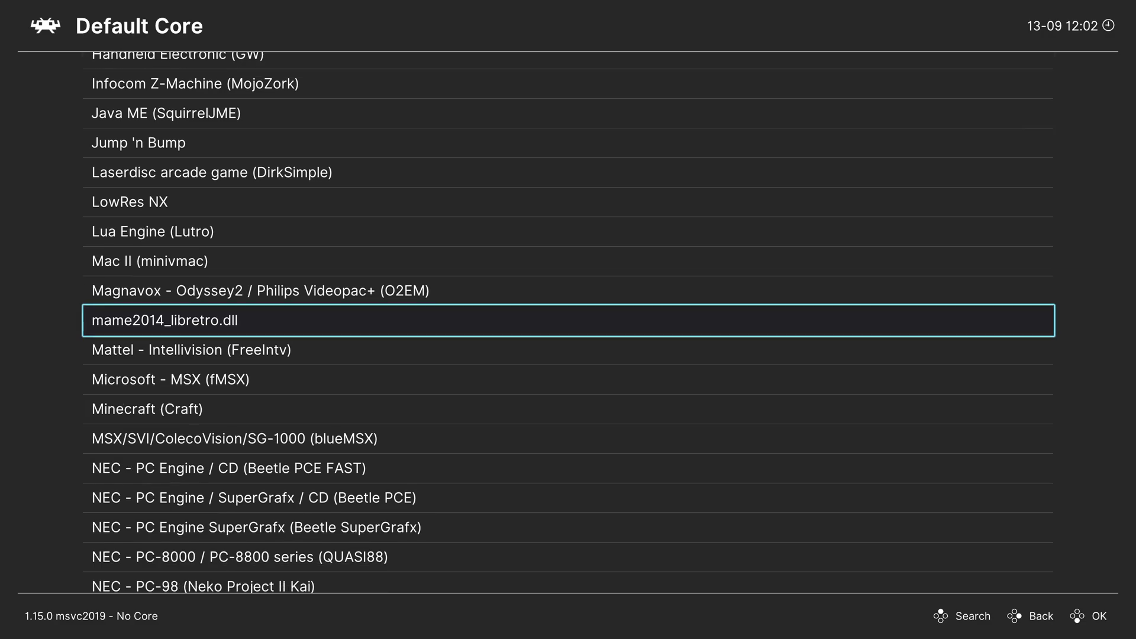
key("Down")
key("Down")
key("Down")
key("Down")
key("Down")
key("Down")
key("Down")
key("Down")
key("Down")
key("Down")
key("Down")
key("Down")
key("Down")
key("Down")
key("Down")
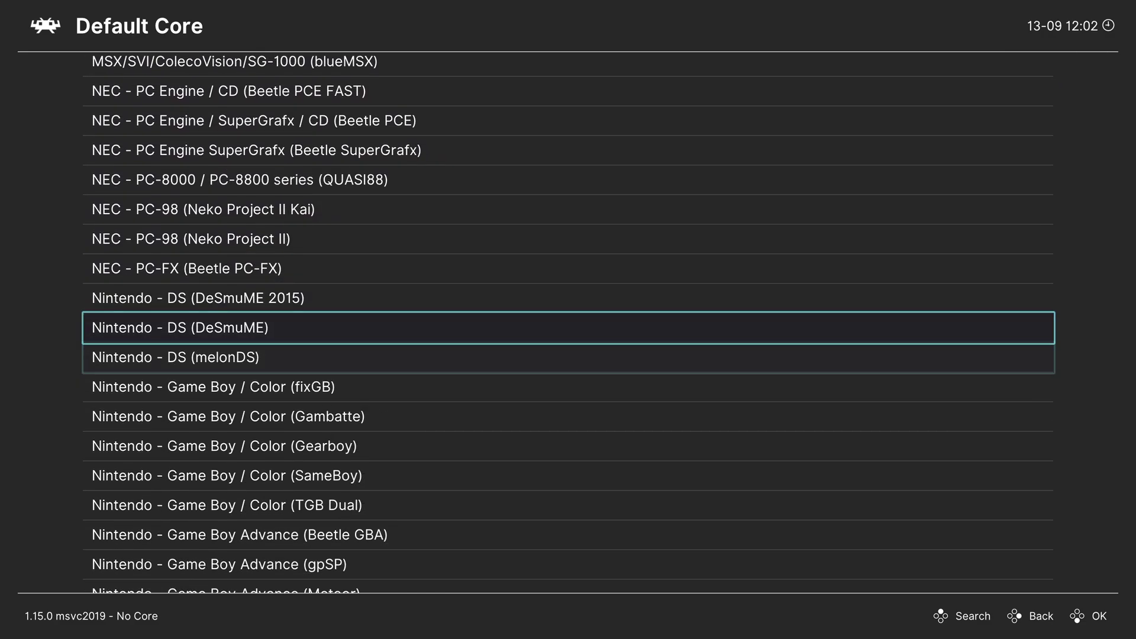
key("Down")
key("Down")
key("Down")
key("Down")
key("Down")
key("Down")
key("Down")
key("Down")
key("Down")
key("Down")
key("Down")
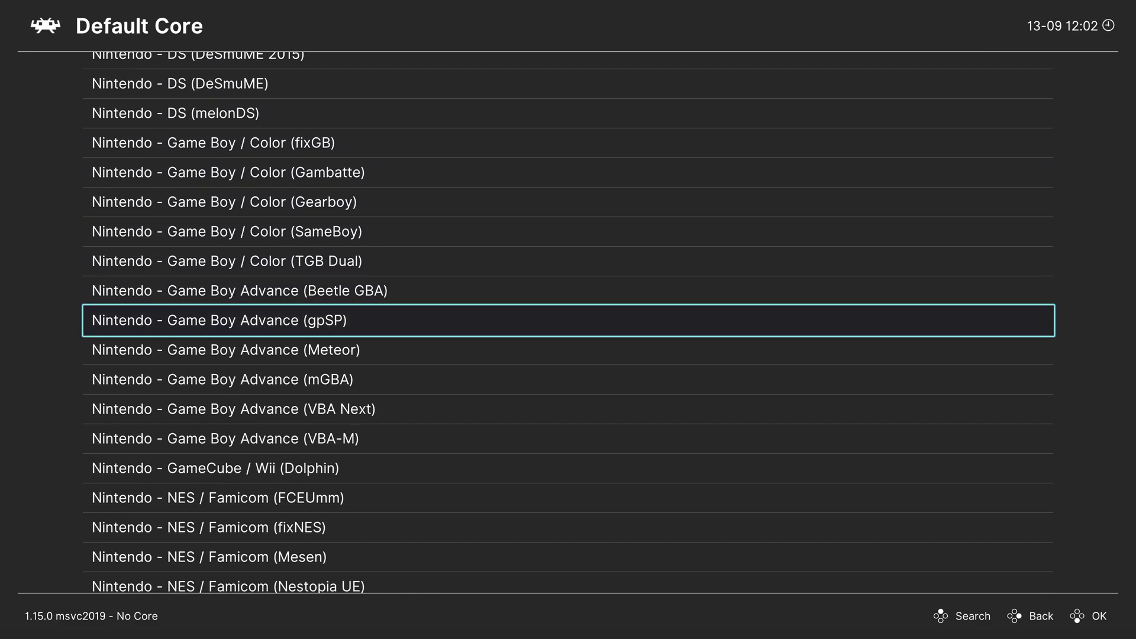
key("Return")
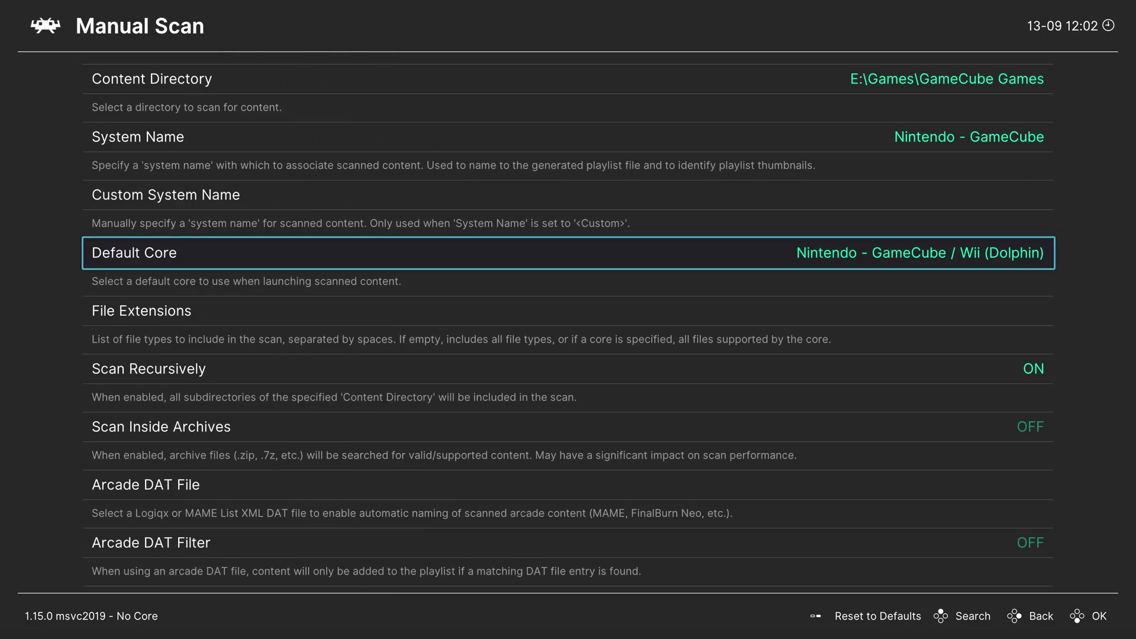
Step: Turn off Scan Recursively for the manual scan
key("Down")
key("Down")
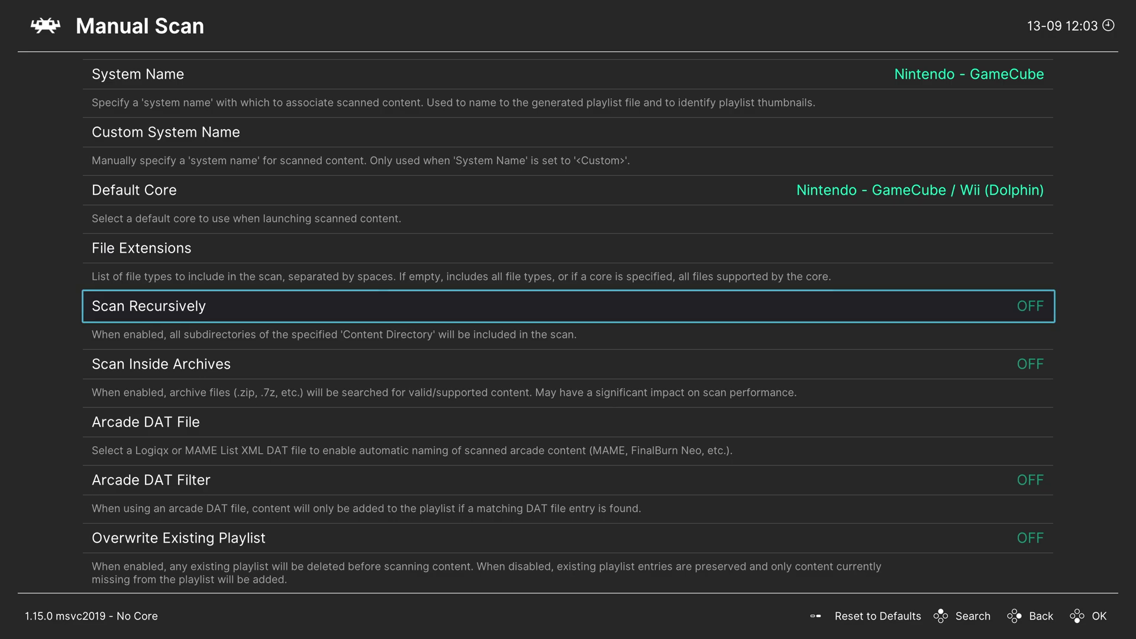
key("Down")
key("Down")
key("Down")
key("Down")
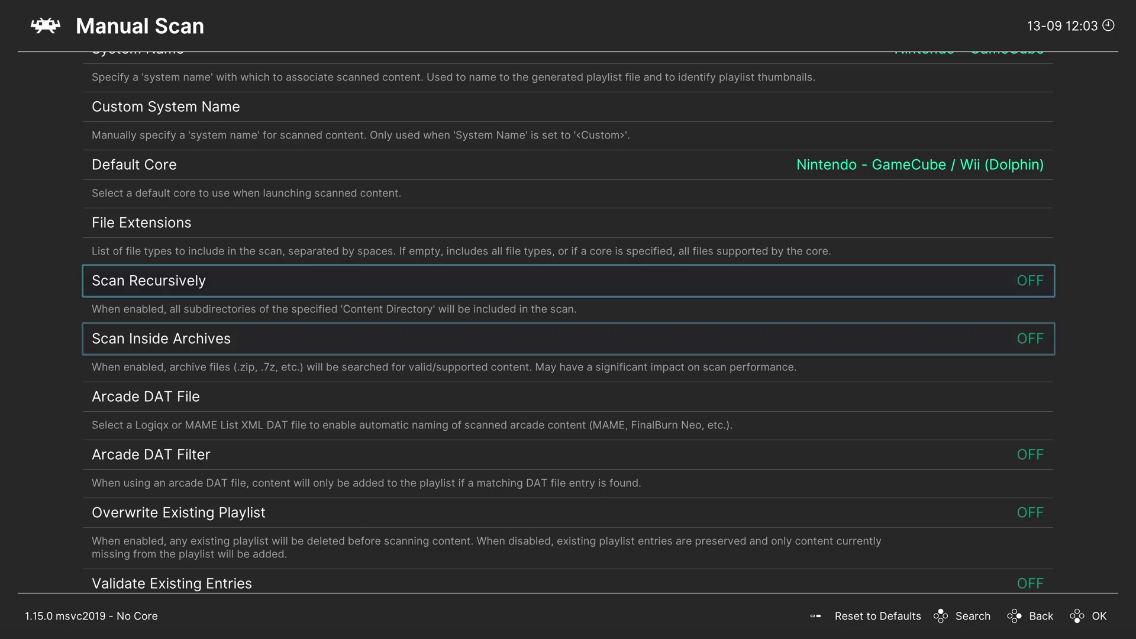
key("Up")
key("Up")
key("Up")
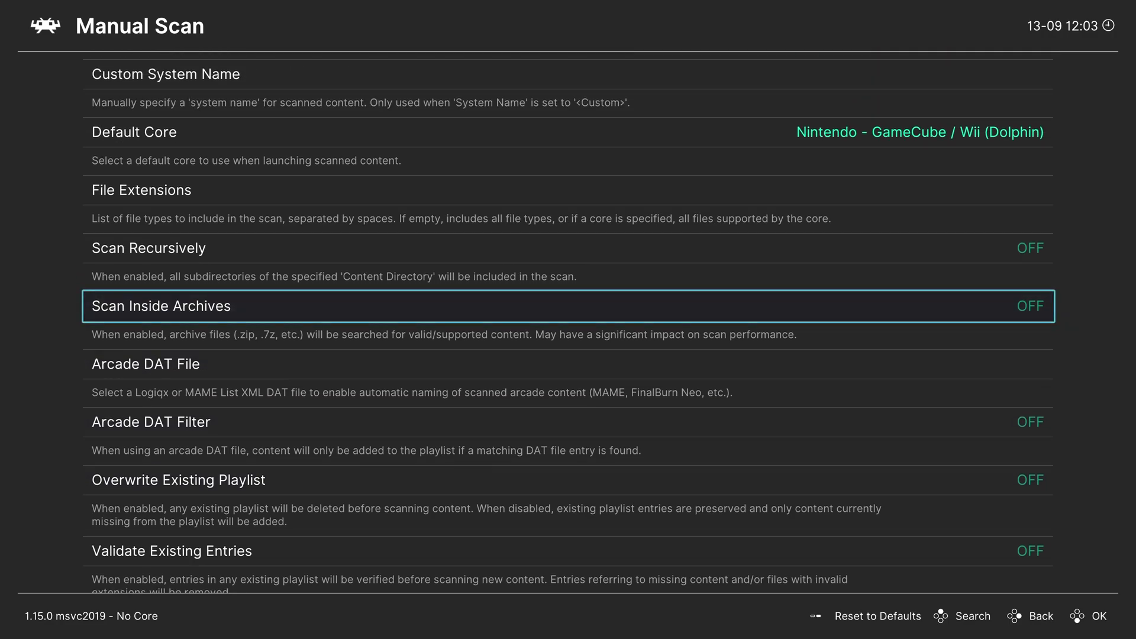
Step: Run the manual scan of the GameCube Games folder with recursive scanning off
key("Down")
key("Down")
key("Down")
key("Down")
key("Down")
key("Return")
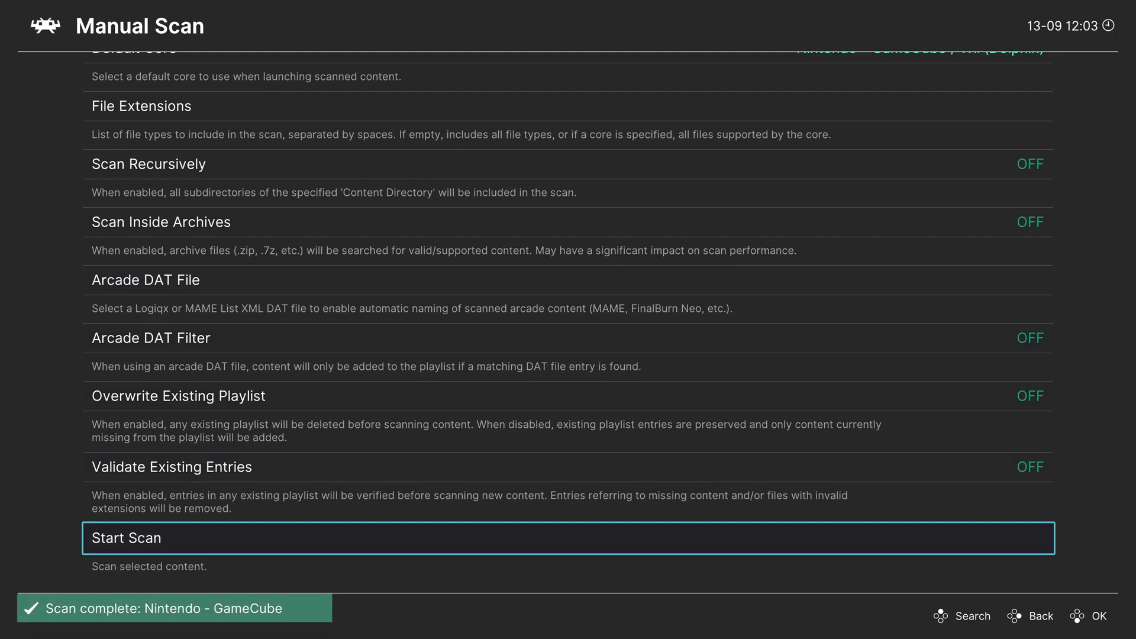
Step: Turn Scan Recursively back on to include the subdirectories of the GameCube Games folder
key("Up")
key("Up")
key("Up")
key("Up")
key("Up")
key("Up")
key("Up")
key("Up")
key("Up")
key("Up")
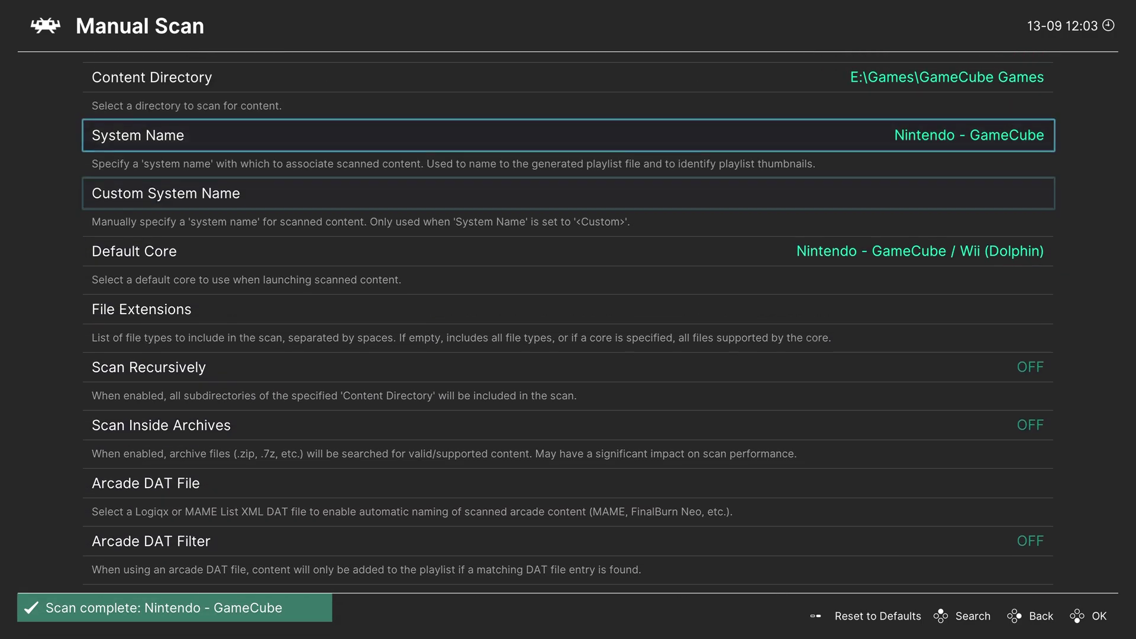
key("Down")
key("Down")
key("Down")
key("Down")
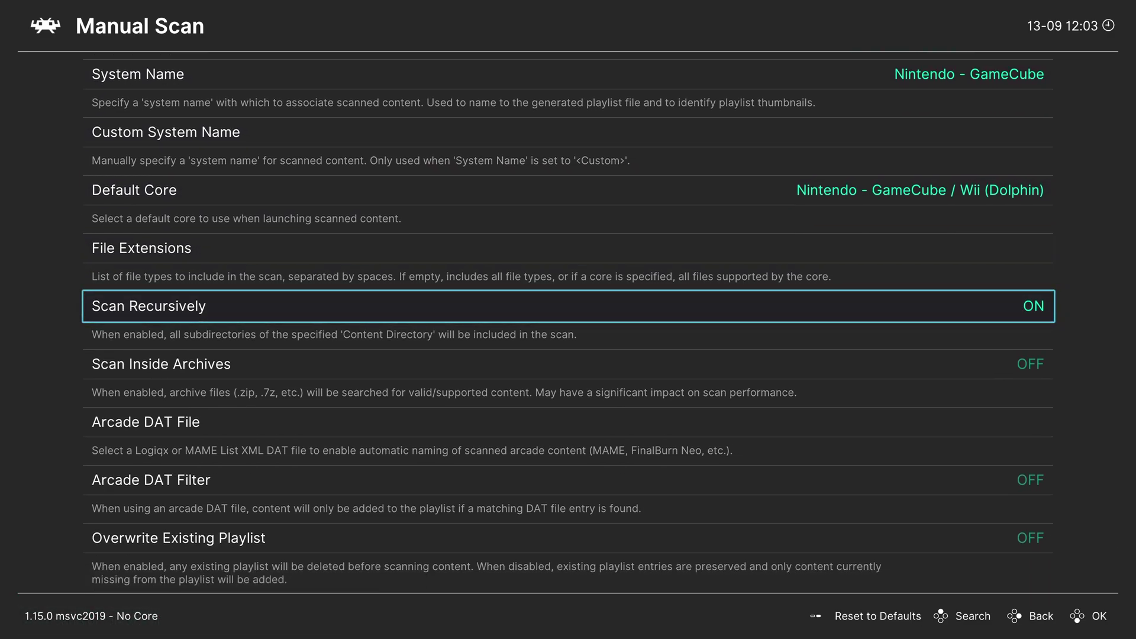
Step: Set the manual scan's file extensions to m3u
key("Up")
key("Return")
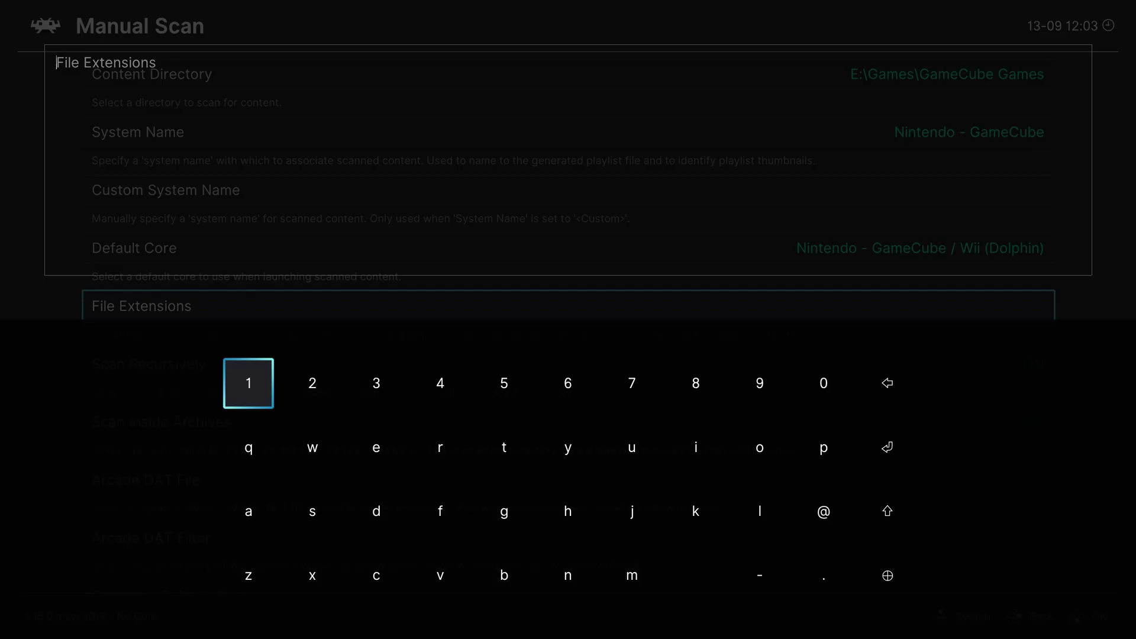
key("Right")
key("Right")
key("Right")
key("Right")
key("Down")
key("Down")
key("Down")
key("Right")
key("Right")
key("Return")
key("Up")
key("Left")
key("Left")
key("Left")
key("Left")
key("Up")
key("Up")
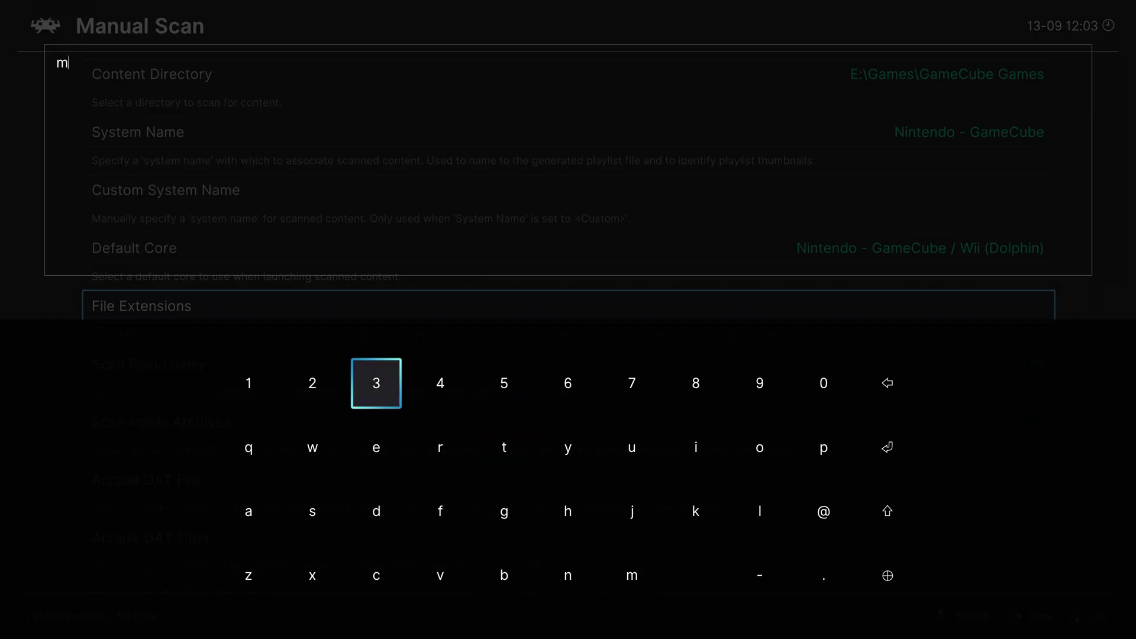
key("Return")
key("Down")
key("Right")
key("Right")
key("Right")
key("Right")
key("Return")
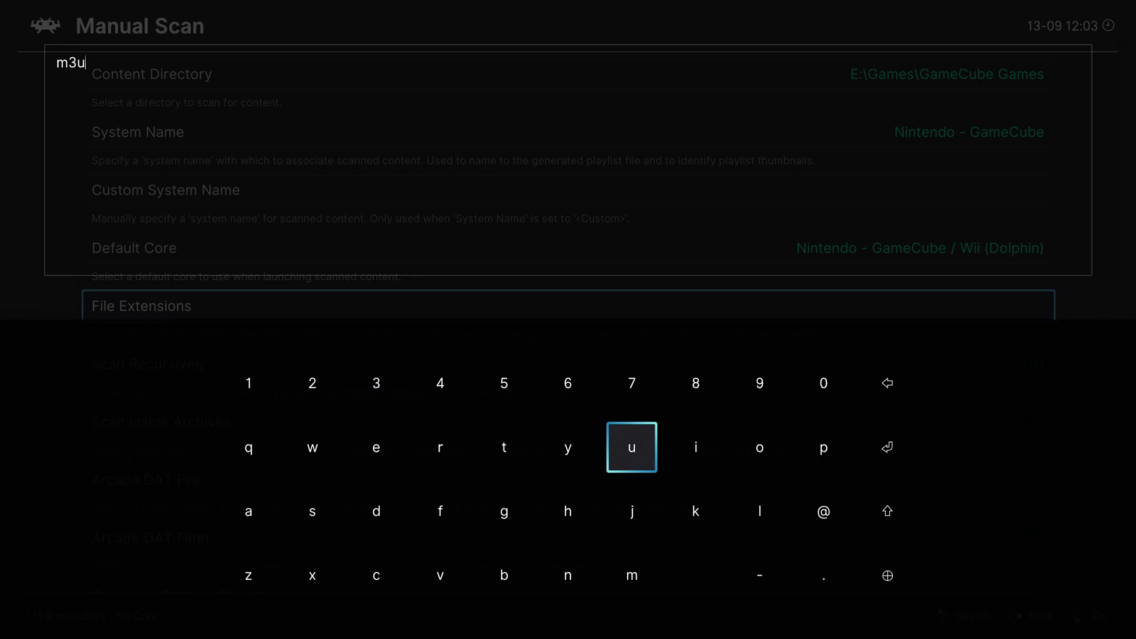
key("Return")
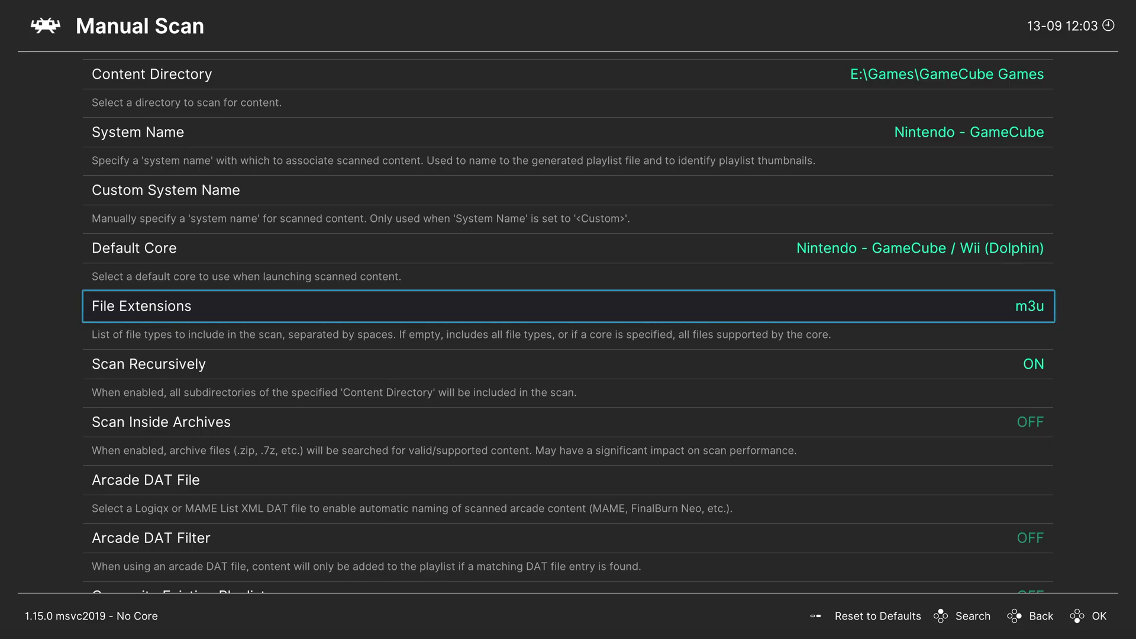
Step: Run the recursive manual scan for m3u files and return to Import Content
key("Down")
key("Down")
key("Down")
key("Down")
key("Down")
key("Down")
key("Down")
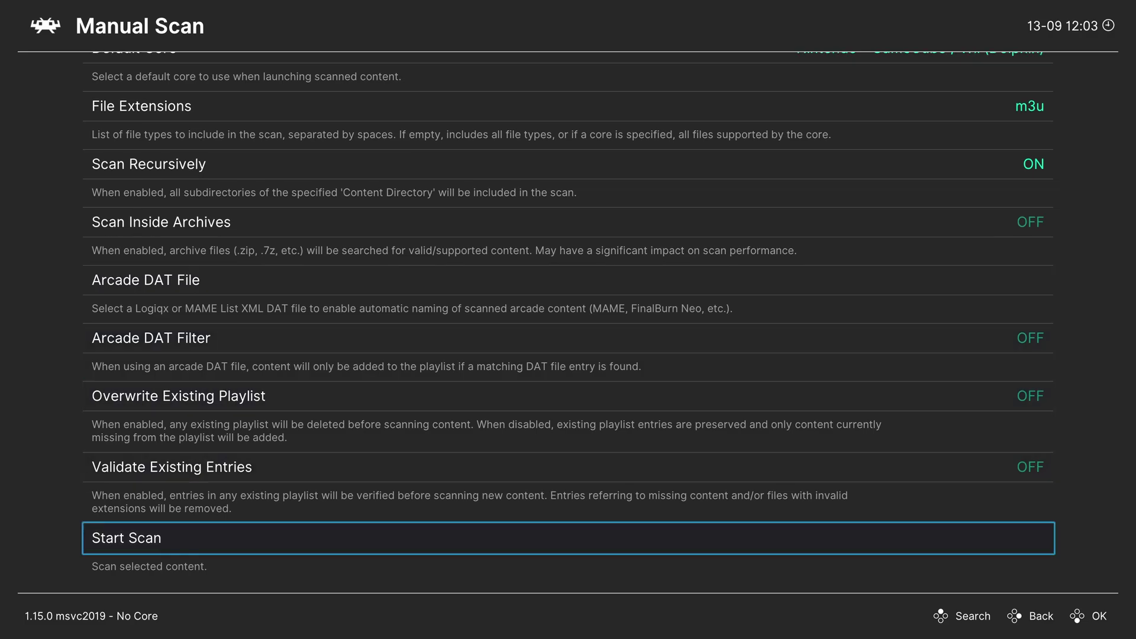
key("Return")
key("BackSpace")
key("BackSpace")
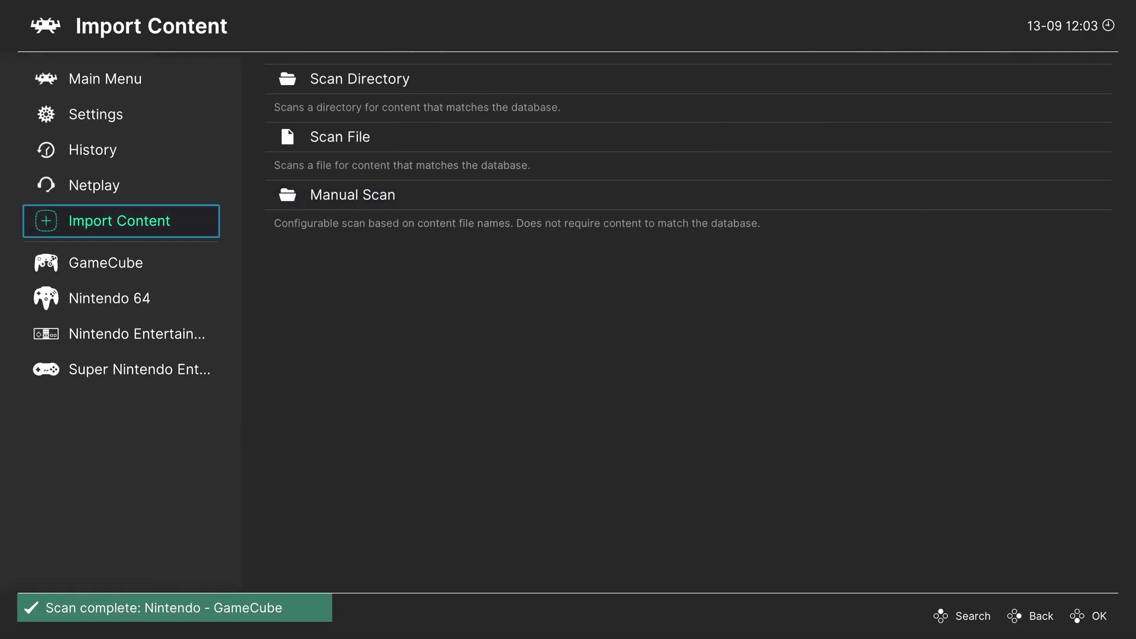
Step: Open the GameCube playlist and look through its imported games, including Metal Gear Solid The Twin Snakes and Resident Evil 4
key("Down")
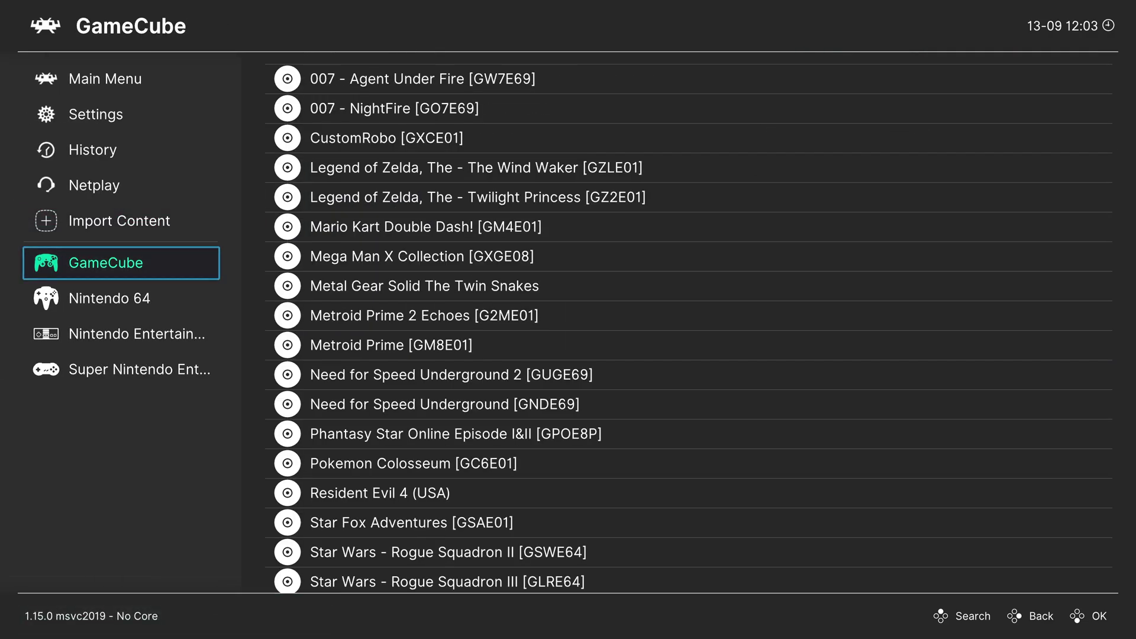
key("Right")
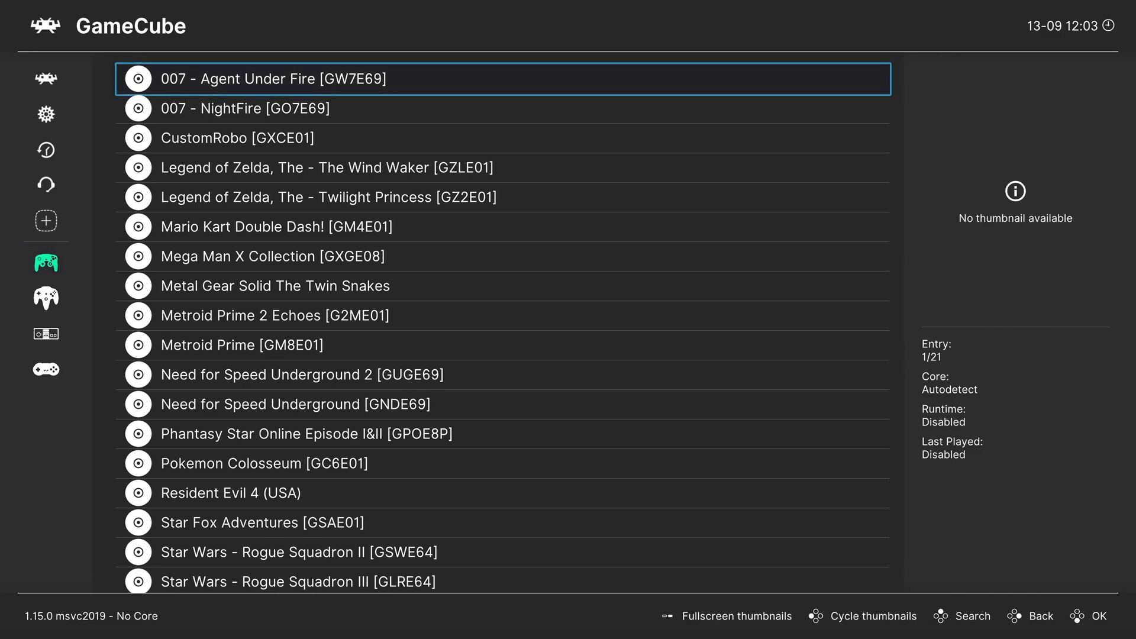
key("Down")
key("Down")
key("Down")
key("Down")
key("Down")
key("Down")
key("Down")
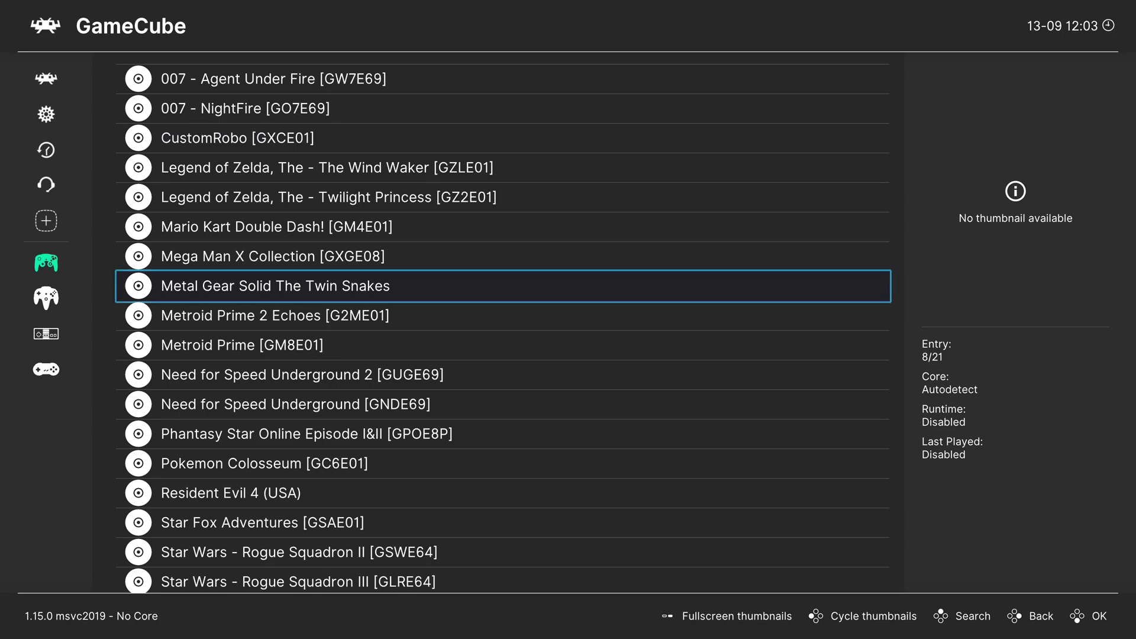
key("Down")
key("Down")
key("Down")
key("Down")
key("Down")
key("Down")
key("Down")
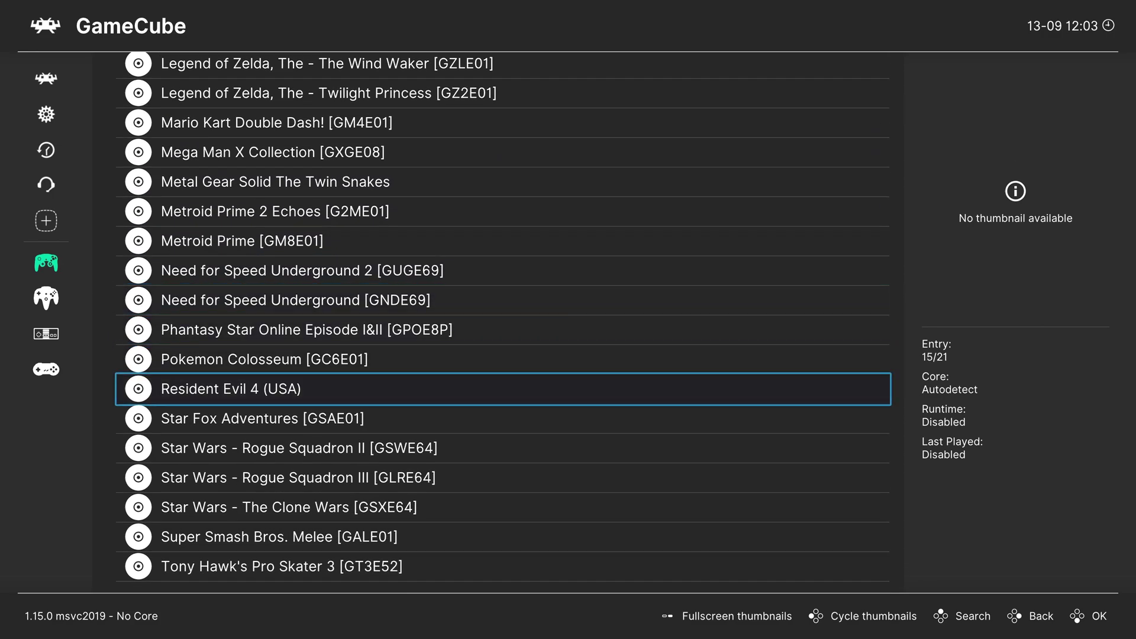
Step: Leave the GameCube playlist and reopen the Manual Scan settings of Import Content
key("Left")
key("Up")
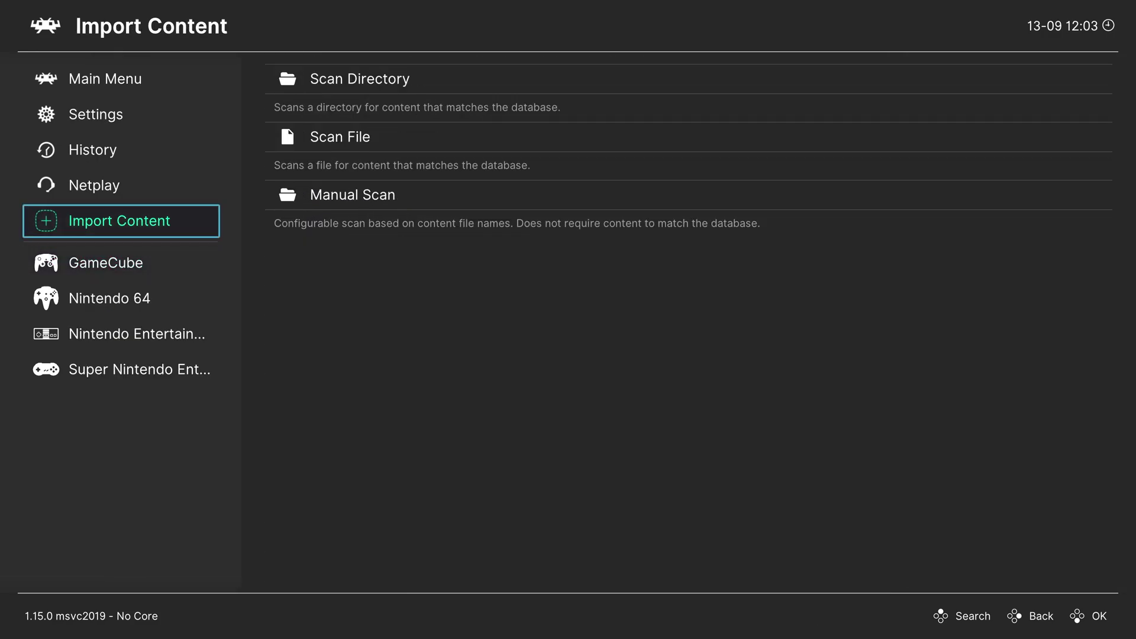
key("Right")
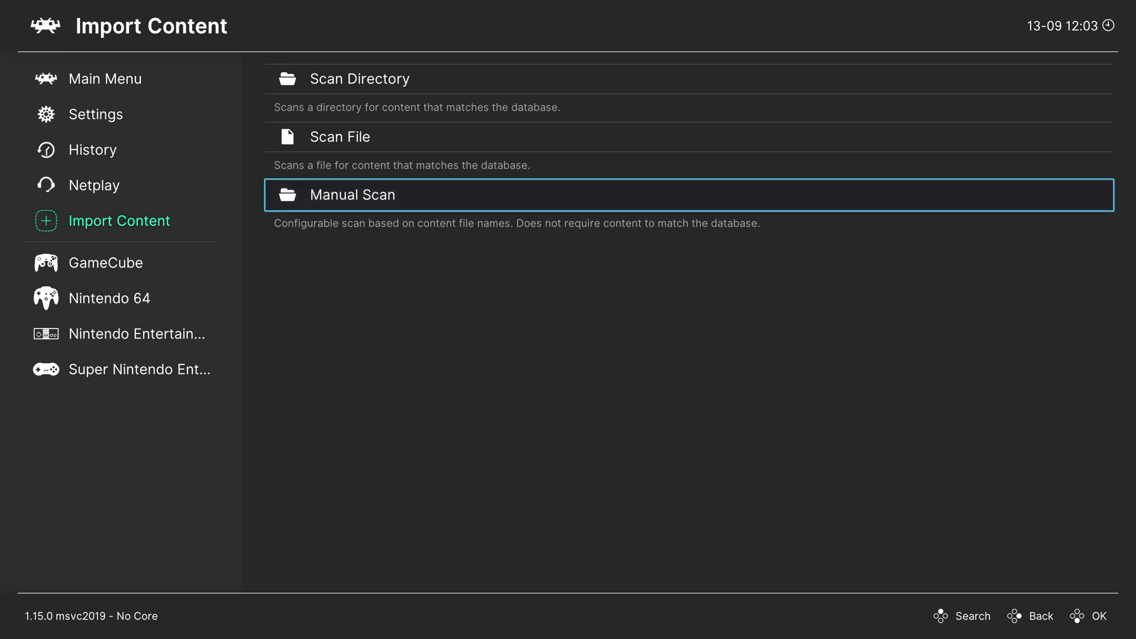
key("Return")
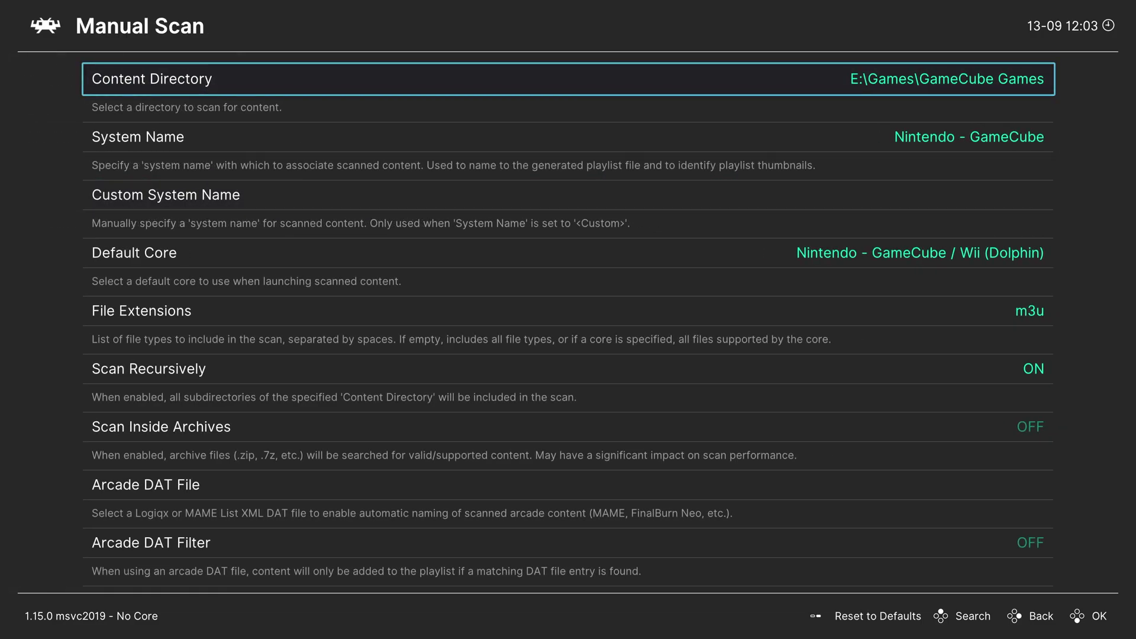
Step: Set the manual scan's content directory to E:\Games\Nintendo Wii
key("Return")
key("Down")
key("Down")
key("Down")
key("Down")
key("Down")
key("Down")
key("Down")
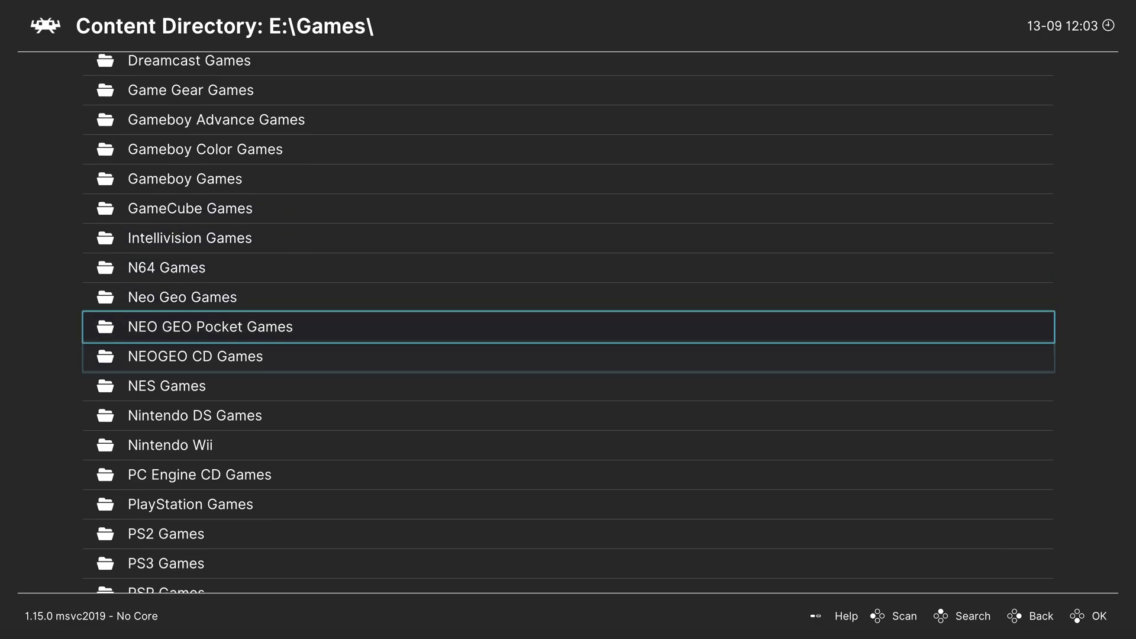
key("Down")
key("Return")
key("Down")
key("Return")
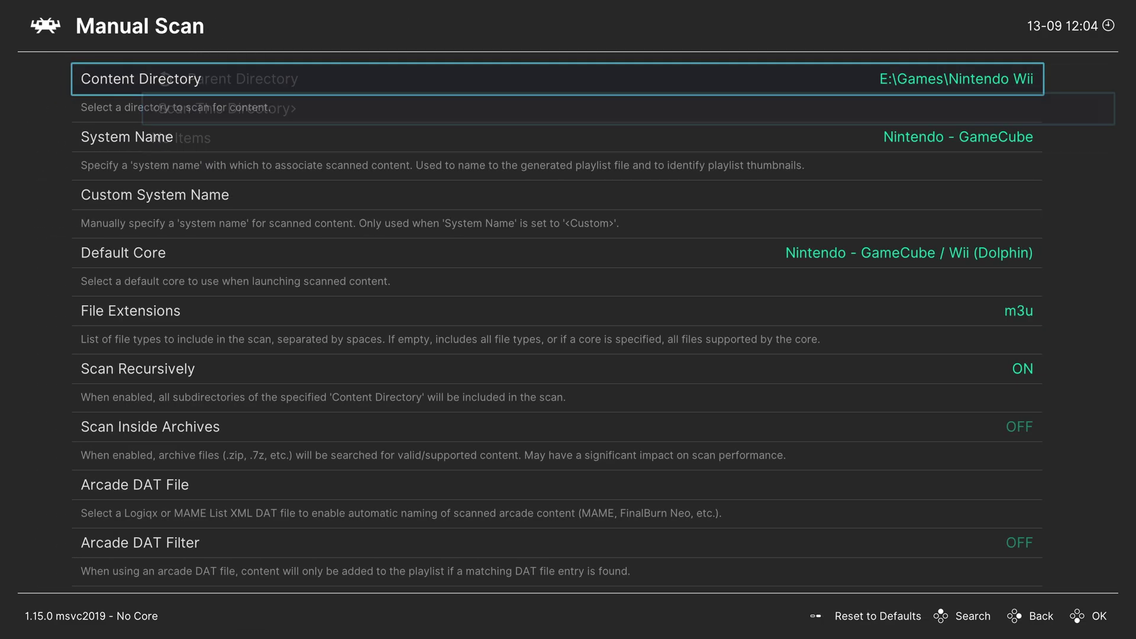
Step: Set the manual scan's system name to Nintendo - Wii
key("Down")
key("Return")
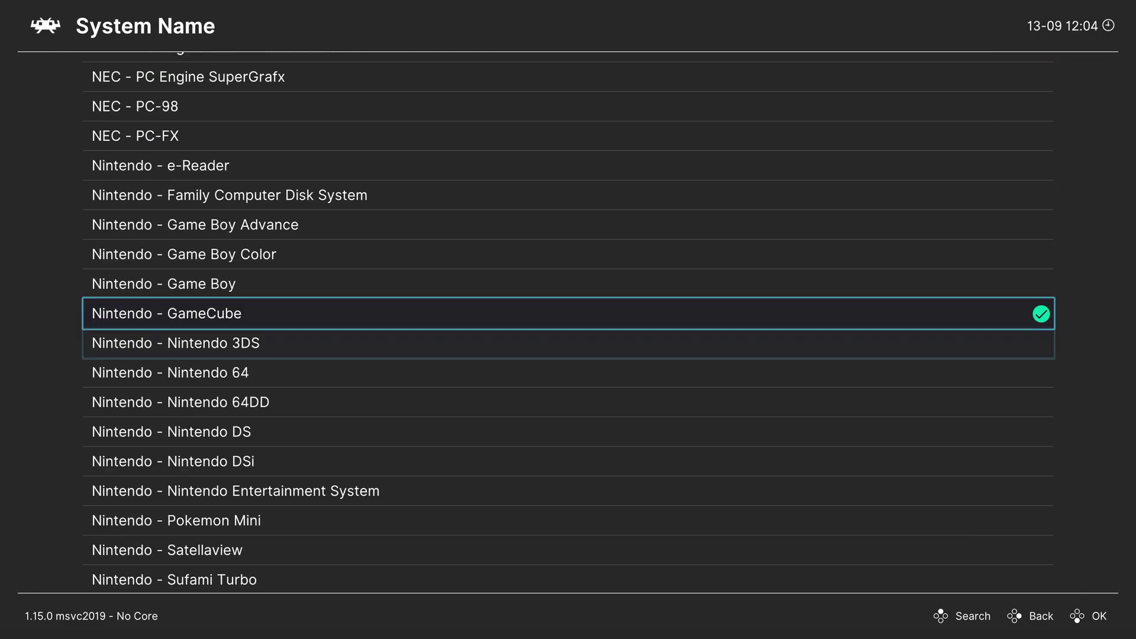
key("Down")
key("Down")
key("Down")
key("Down")
key("Down")
key("Down")
key("Down")
key("Down")
key("Down")
key("Down")
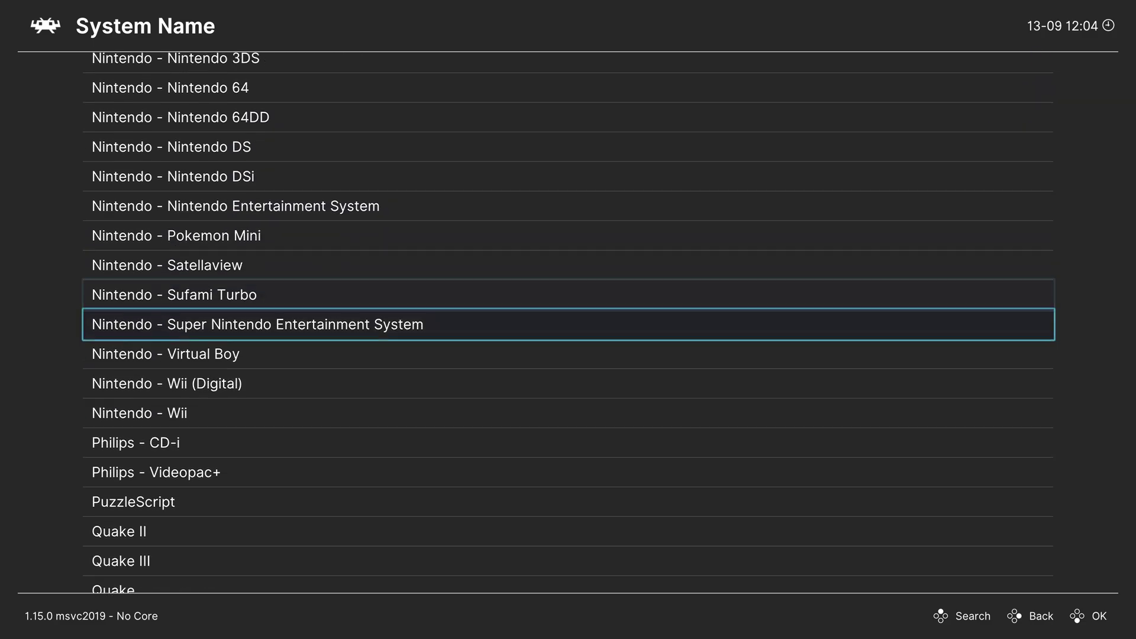
key("Down")
key("Down")
key("Down")
key("Return")
Step: Clear the manual scan's file extensions so that the field is empty
key("Down")
key("Down")
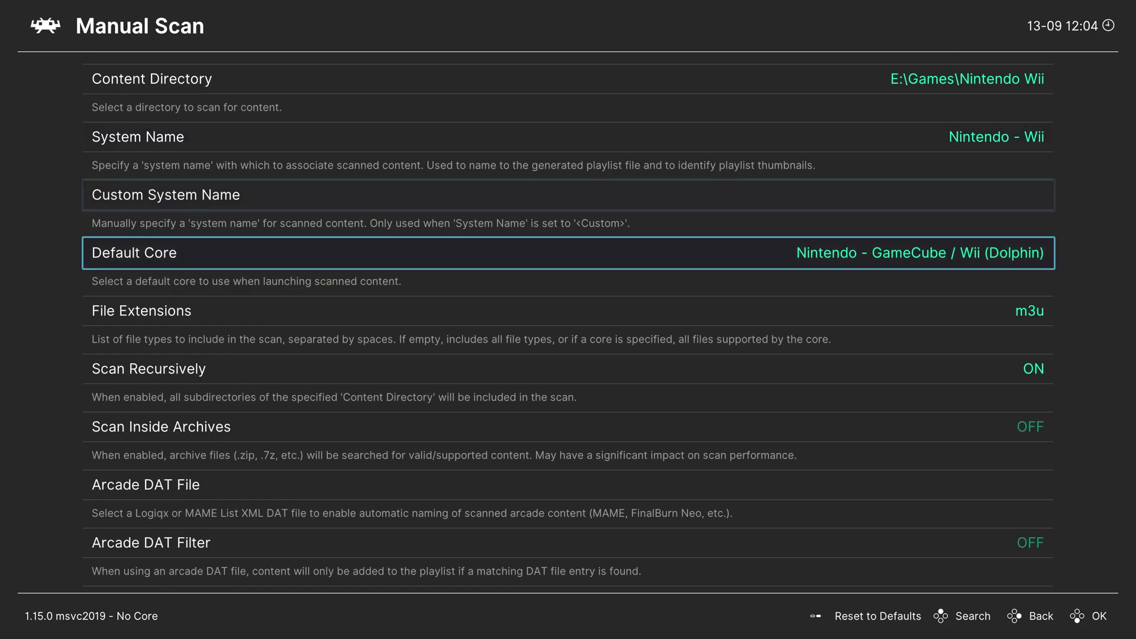
key("Down")
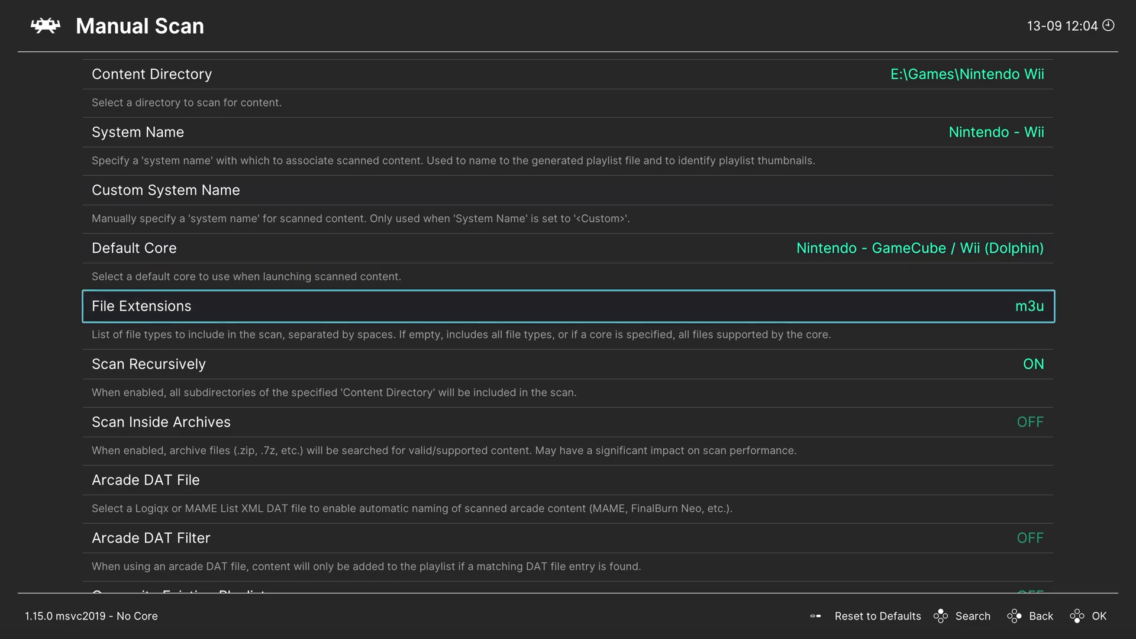
key("Return")
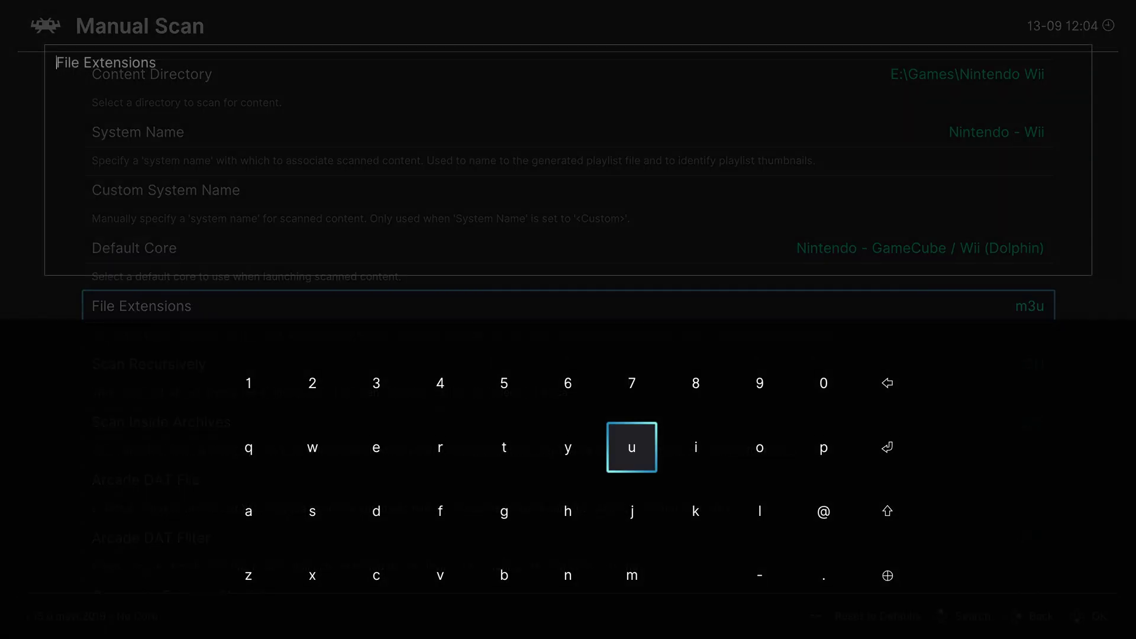
key("Escape")
key("Return")
key("Down")
key("Down")
key("Right")
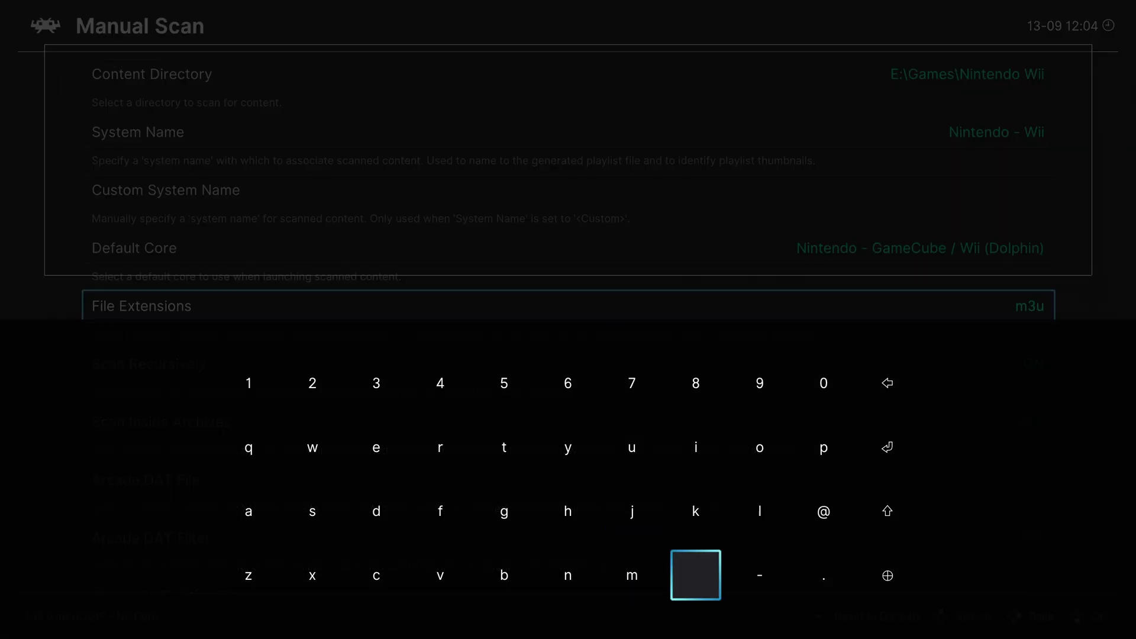
key("Return")
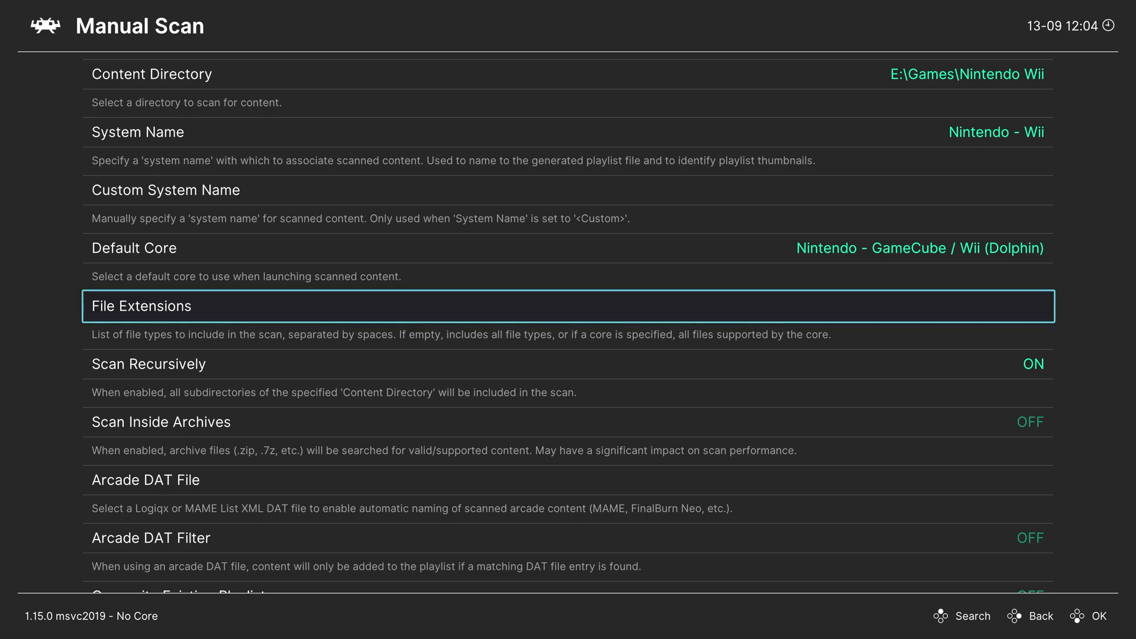
Step: Run the recursive manual scan of the Nintendo Wii folder with the Dolphin core
key("Down")
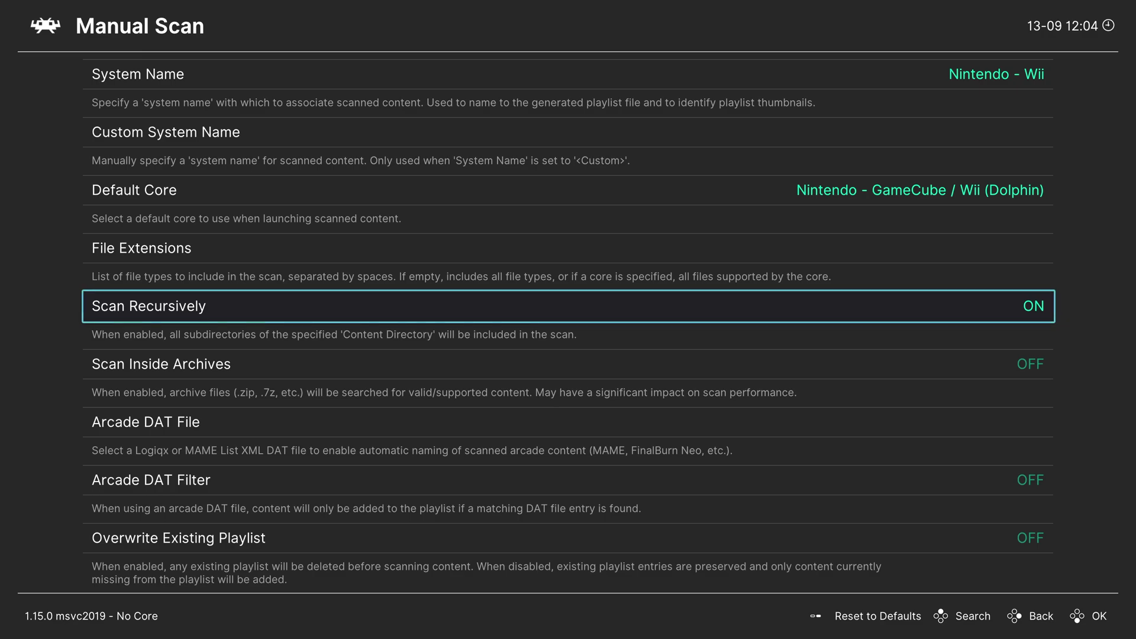
key("Down")
key("Down")
key("Down")
key("Down")
key("Down")
key("Down")
key("Down")
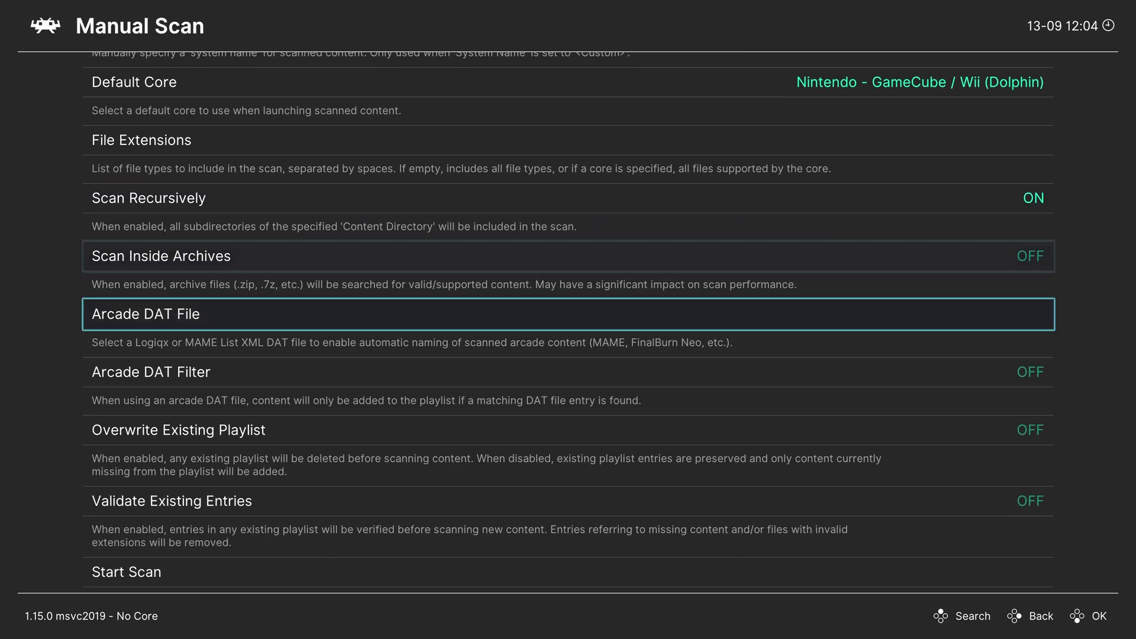
key("Up")
key("Return")
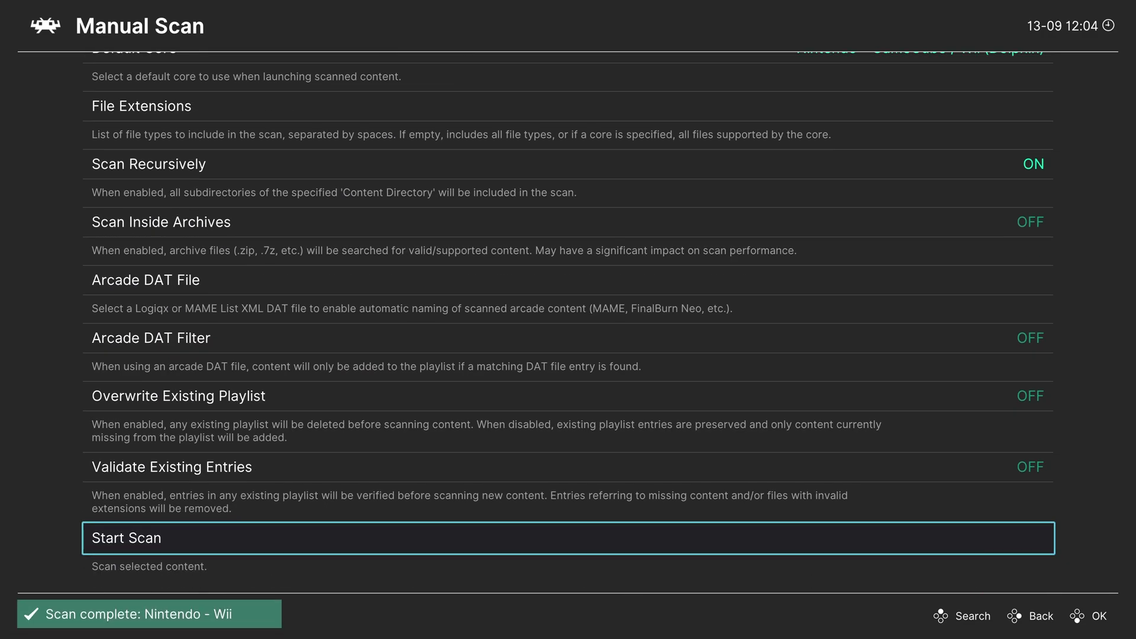
Step: Leave the manual scan and look through the imported games in the Wii playlist
key("BackSpace")
key("Left")
key("Down")
key("Down")
key("Down")
key("Down")
key("Down")
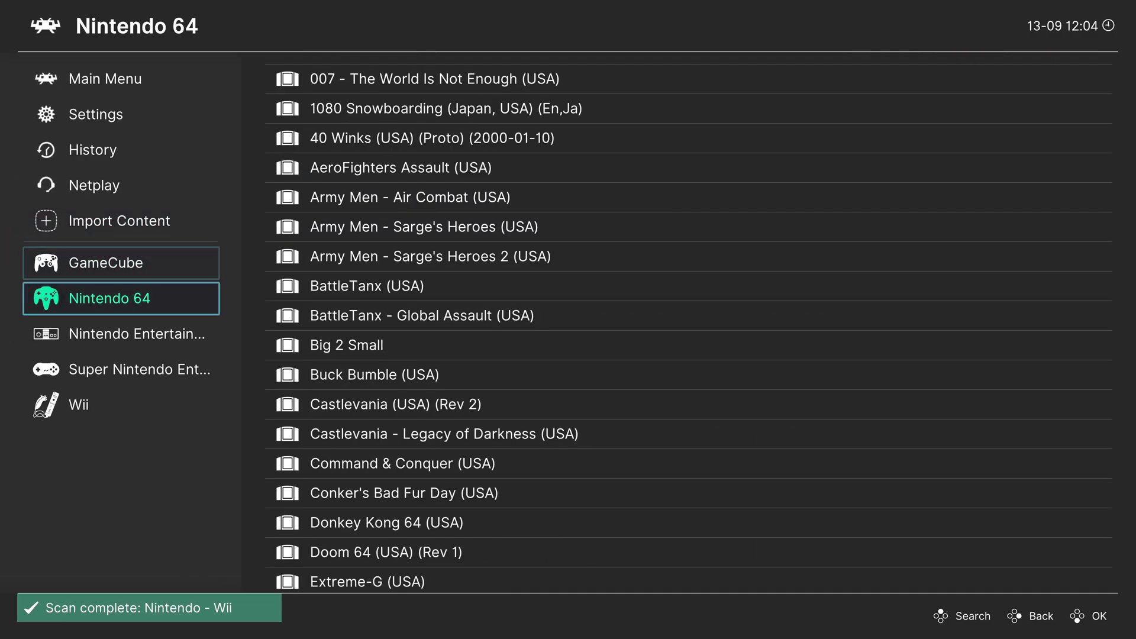
key("Right")
key("Down")
key("Down")
key("Down")
key("Down")
key("Down")
key("Down")
key("Down")
key("Down")
key("Down")
key("Down")
key("Down")
key("Down")
key("Down")
key("Down")
key("Down")
key("Down")
key("Down")
key("Down")
key("Down")
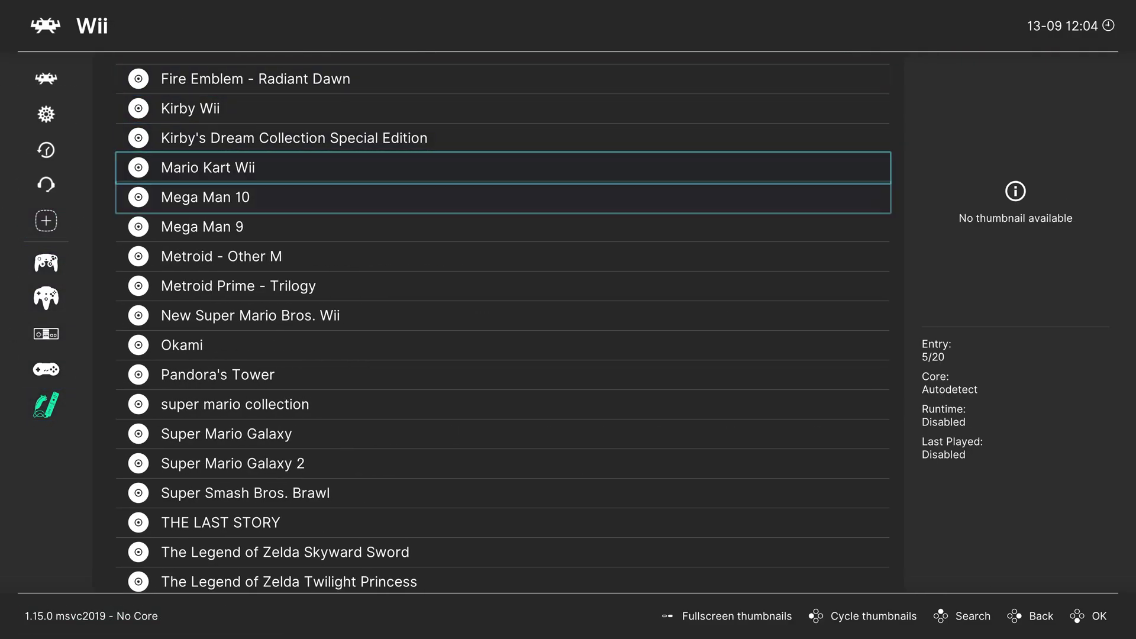
Step: Reopen the manual scan settings and set the content directory to E:\Games\Wii Virtual Console
key("BackSpace")
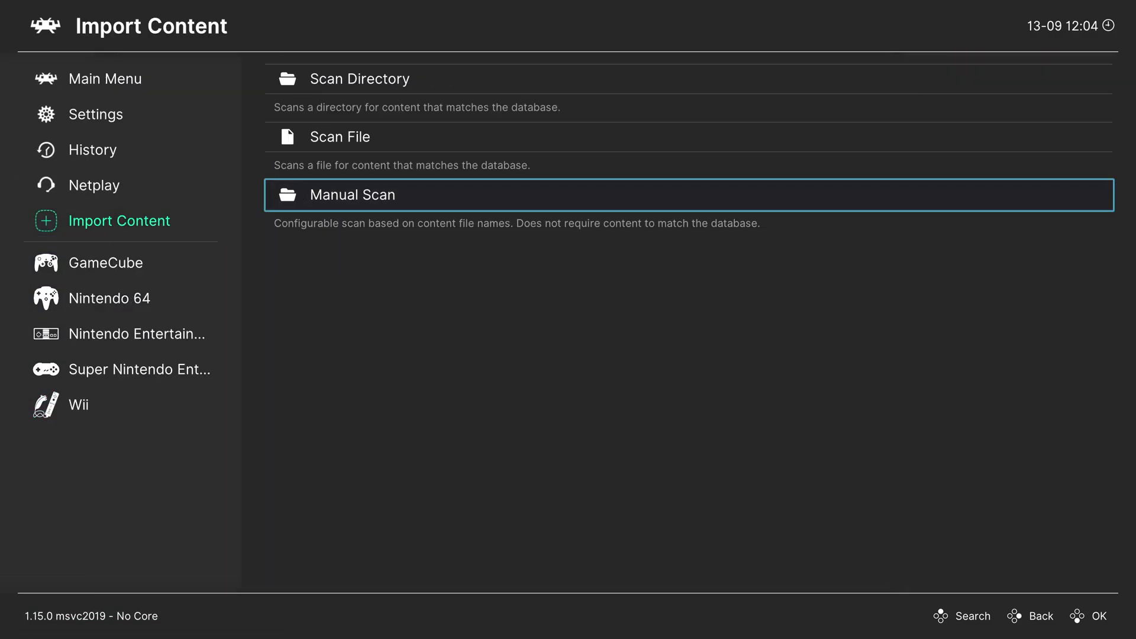
key("Return")
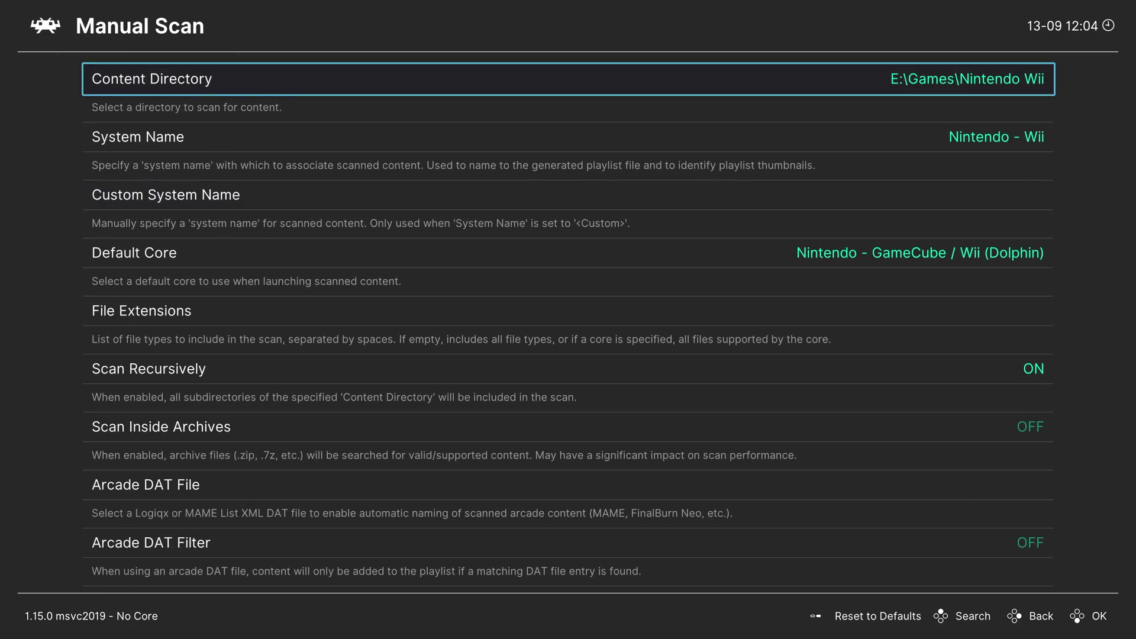
key("Return")
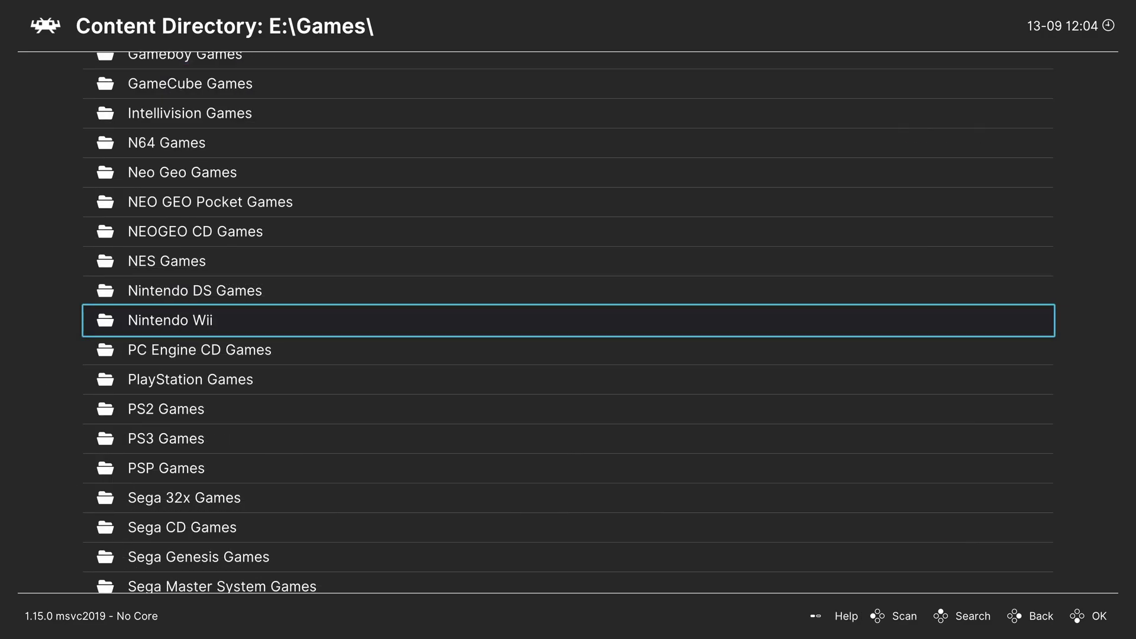
key("Down")
key("Down")
key("Down")
key("Down")
key("Down")
key("Down")
key("Down")
key("Down")
key("Down")
key("Down")
key("Down")
key("Down")
key("Down")
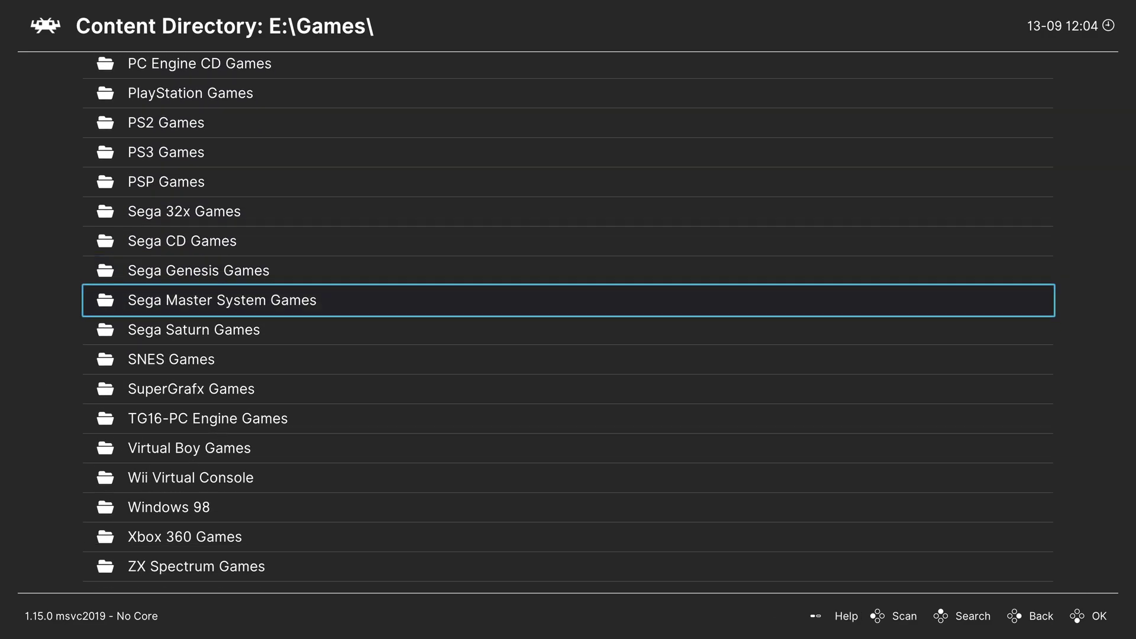
key("Down")
key("Down")
key("Return")
key("Down")
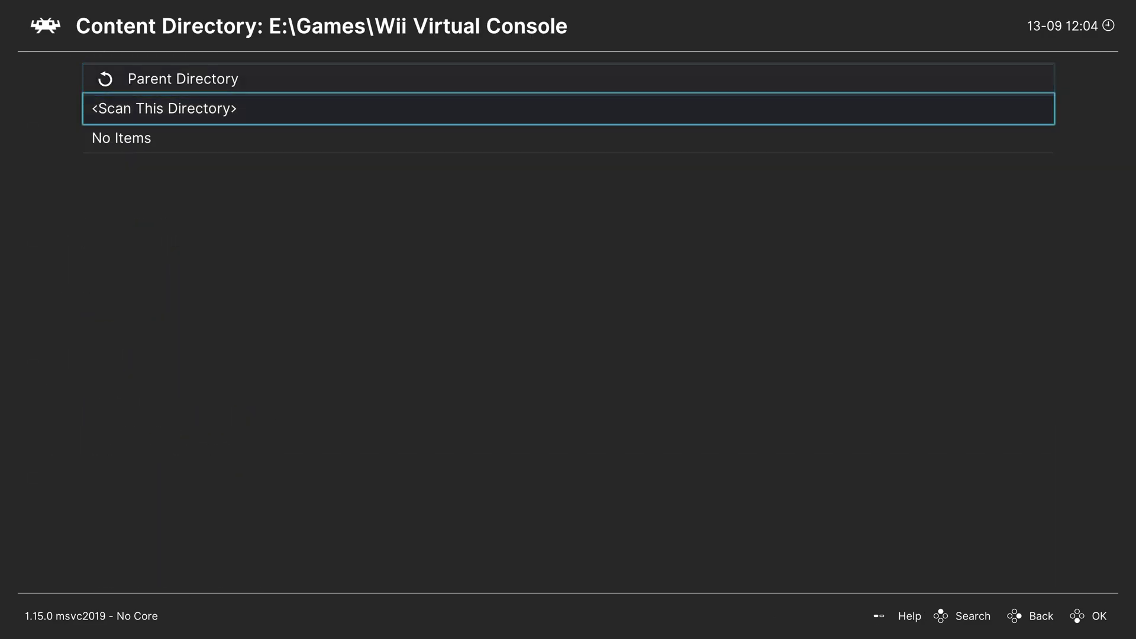
key("Return")
Step: Set the manual scan's system name to Nintendo - Wii (Digital)
key("Down")
key("Return")
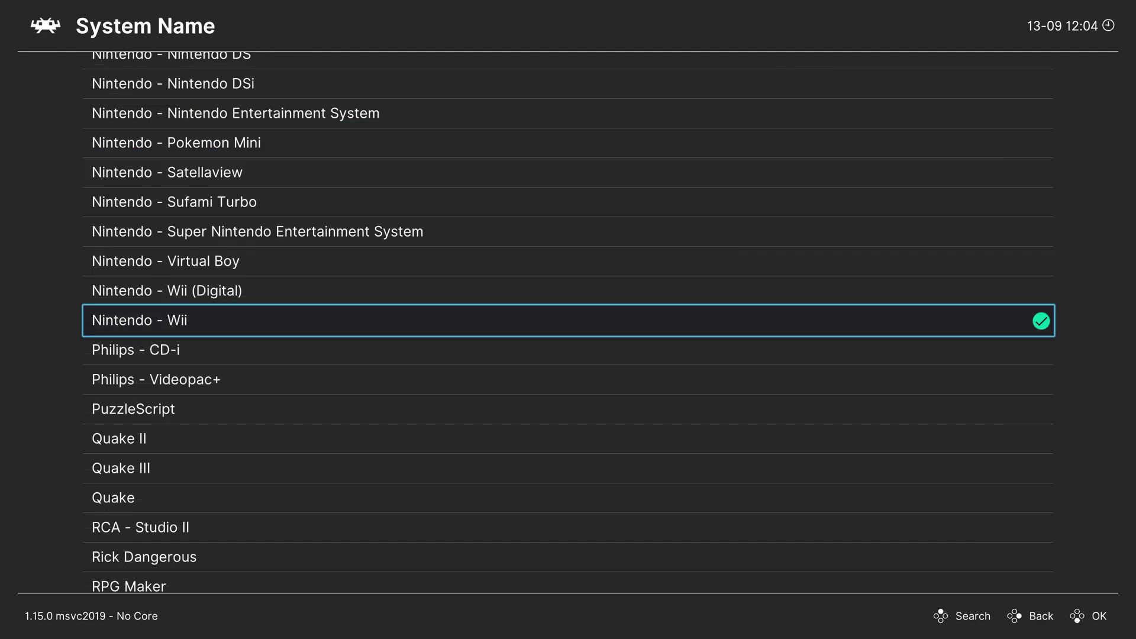
key("Up")
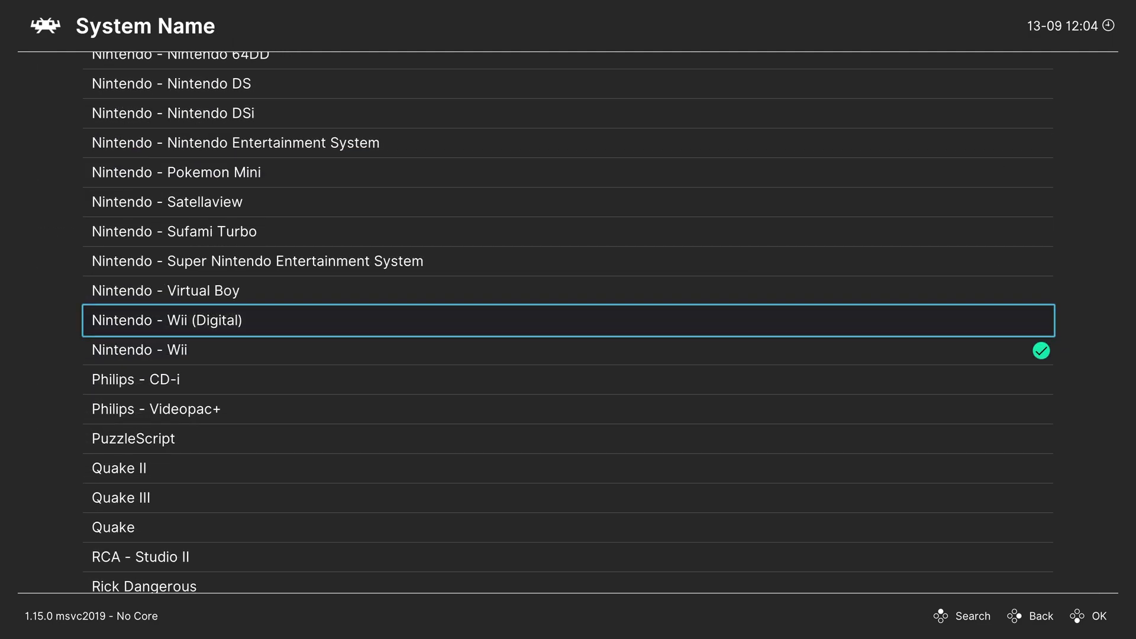
key("Return")
Step: Run the recursive manual scan of the Wii Virtual Console folder with the Dolphin core and no file extension filter
key("Down")
key("Down")
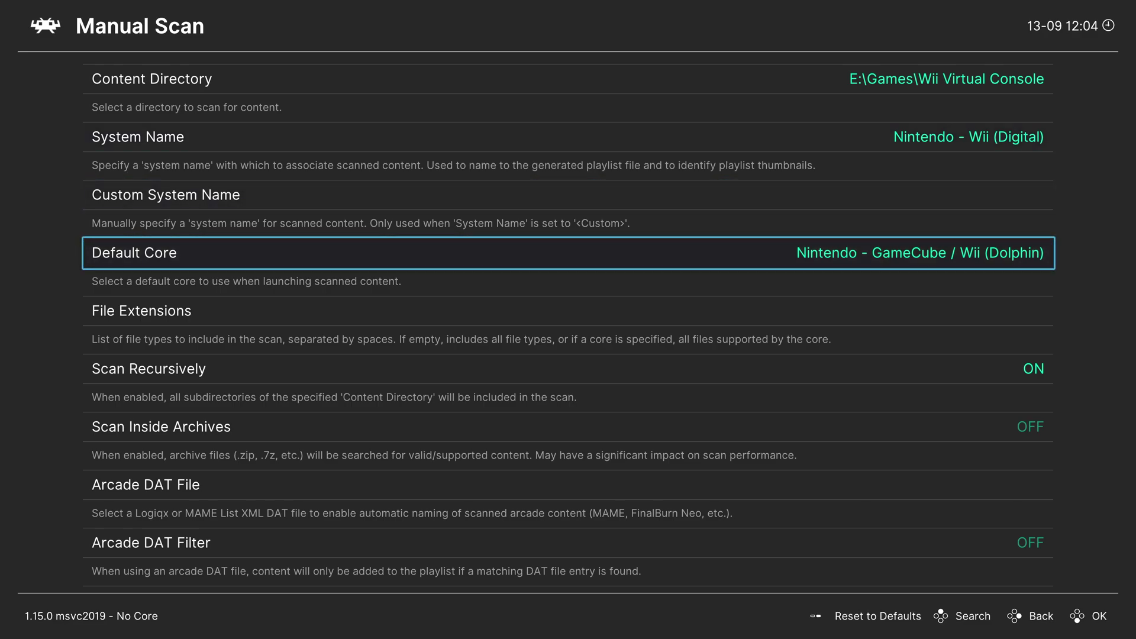
key("Down")
key("Down")
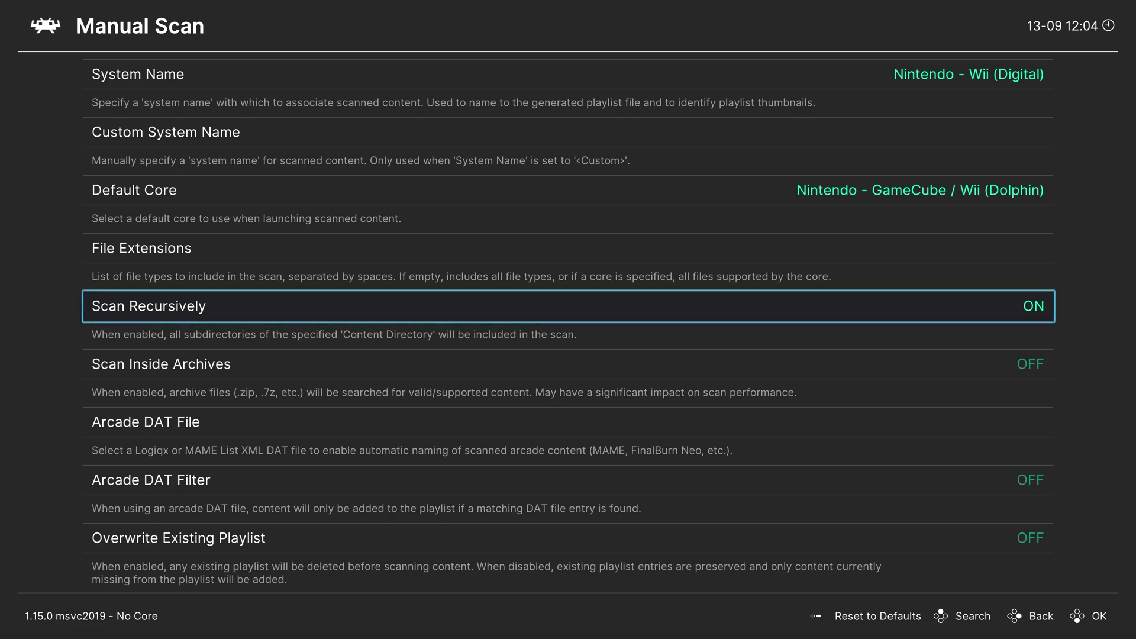
key("Down")
key("Down")
key("Down")
key("Down")
key("Down")
key("Down")
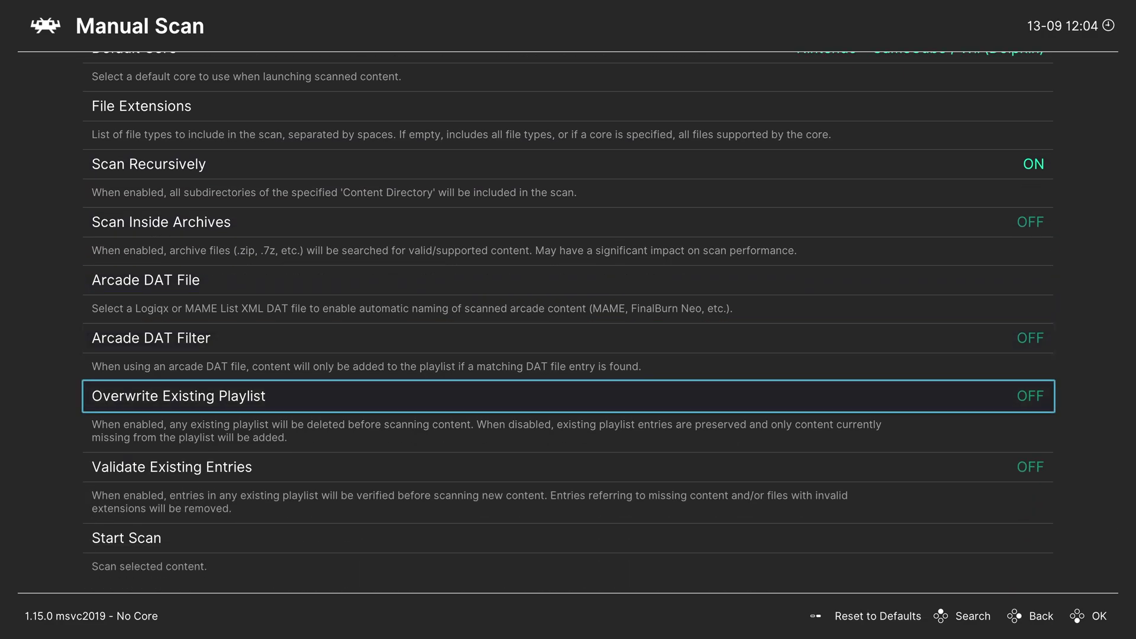
key("Return")
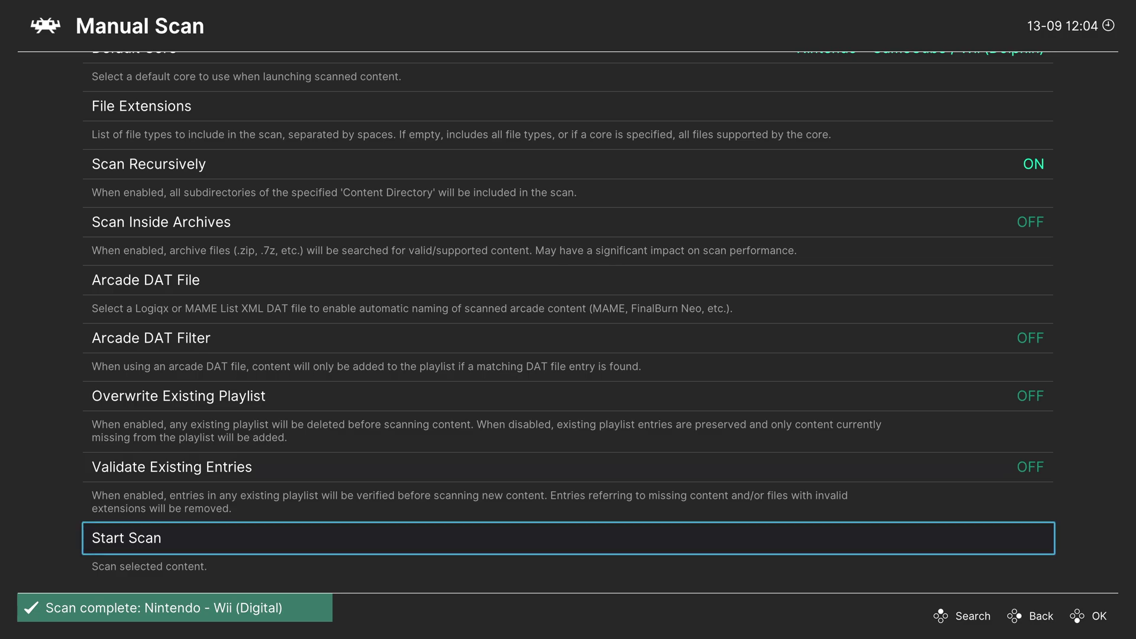
Step: Leave the manual scan and look through the imported Virtual Console games in the Wii (Digital) playlist
key("BackSpace")
key("BackSpace")
key("Down")
key("Down")
key("Down")
key("Down")
key("Down")
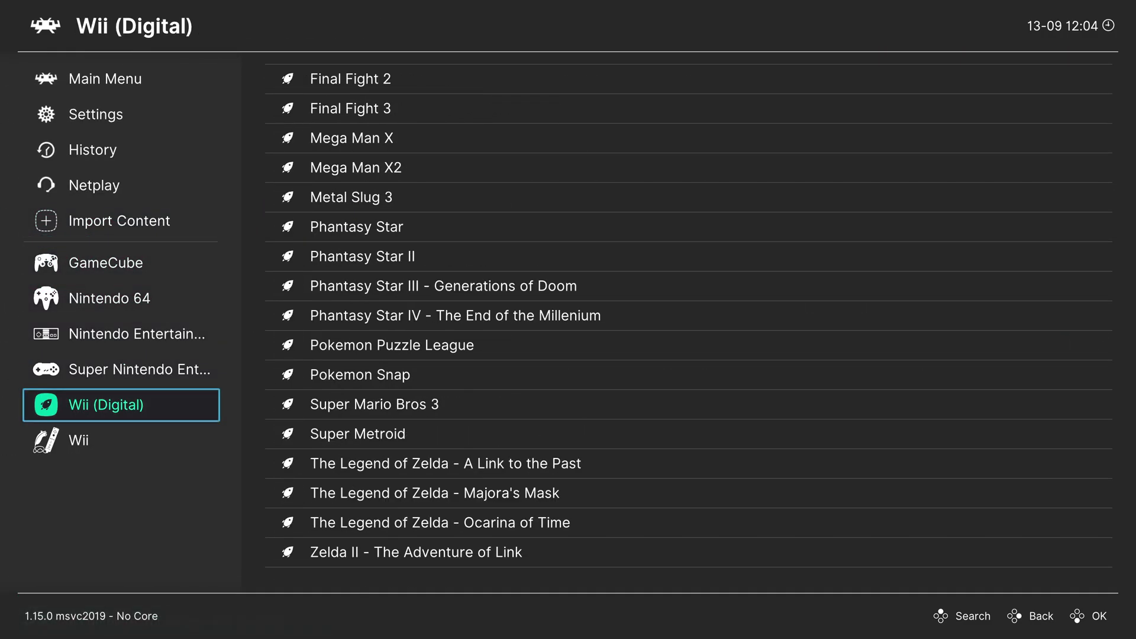
key("Right")
key("Down")
key("Down")
key("Down")
key("Down")
key("Down")
key("Down")
key("Down")
key("Down")
key("Down")
key("Down")
key("Down")
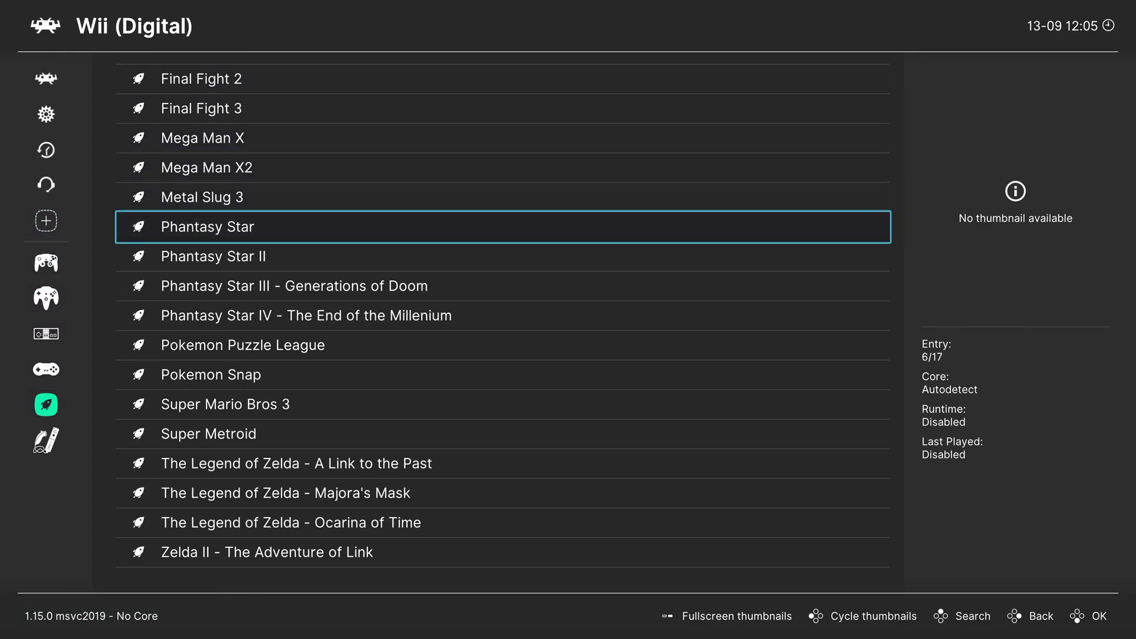
key("Down")
key("Down")
key("Down")
key("Down")
key("Down")
key("Down")
key("Down")
key("Down")
key("Down")
key("Down")
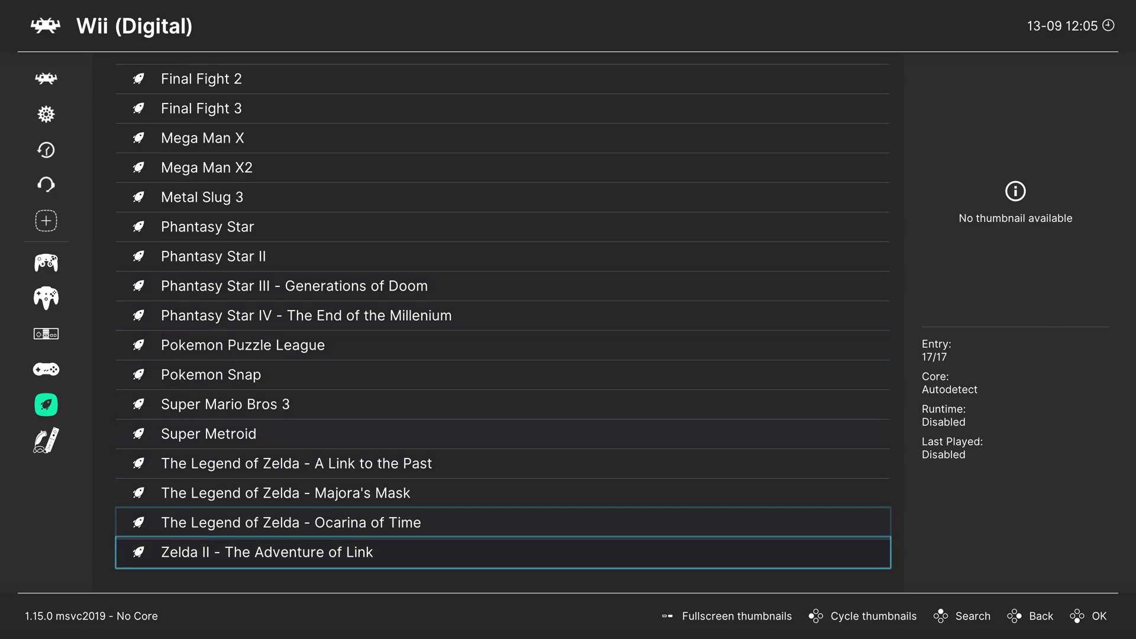
key("Down")
key("Down")
key("Down")
Step: Switch to the GameCube playlist and launch one of the games listed below Resident Evil 4 (USA)
key("Left")
key("Up")
key("Up")
key("Up")
key("Up")
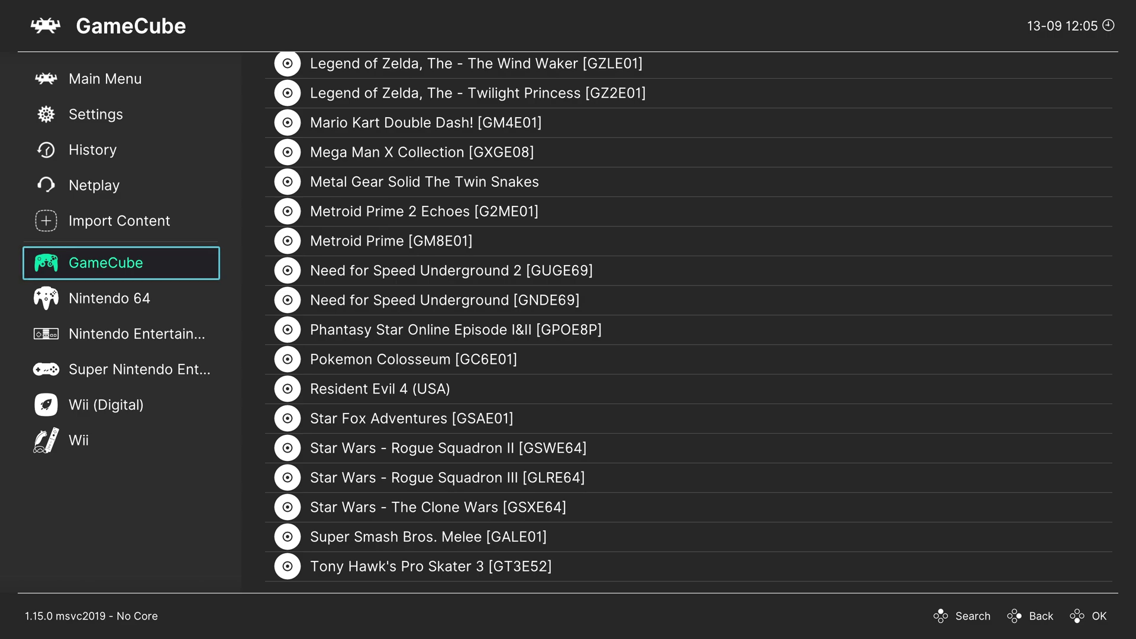
key("Right")
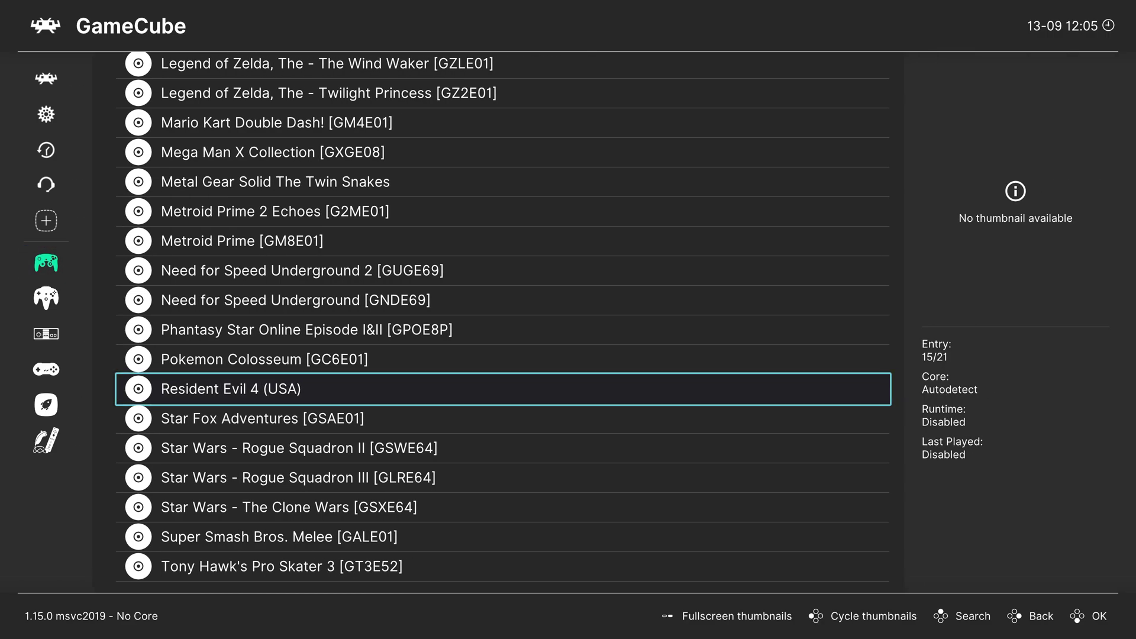
key("Down")
key("Down")
key("Down")
key("Down")
key("Down")
key("Return")
key("Return")
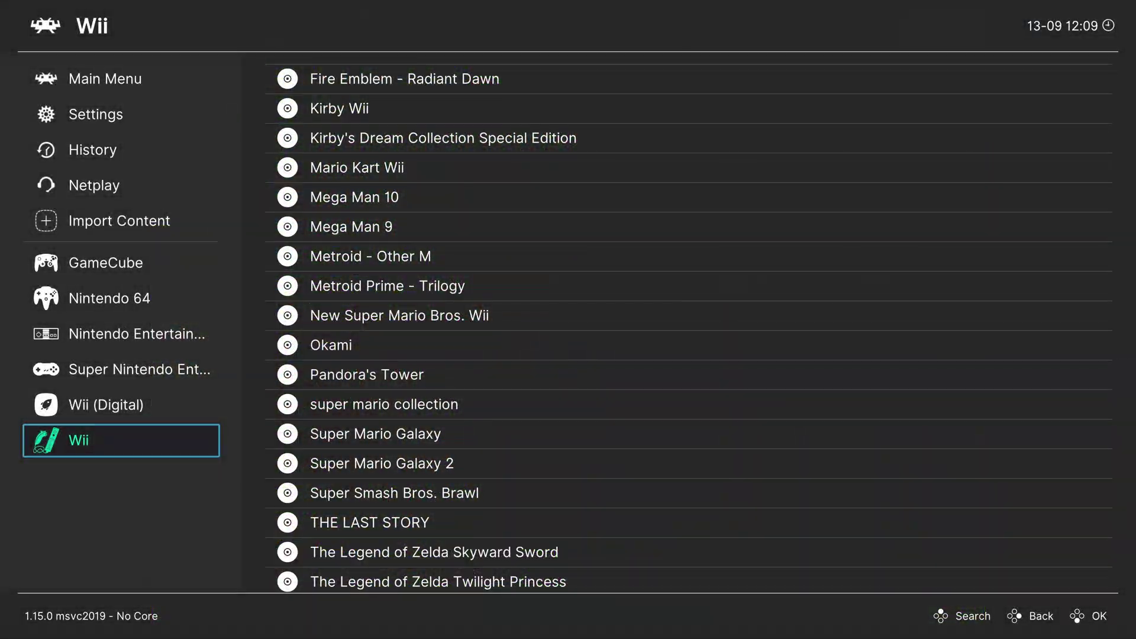
Step: Look through the imported games in the Wii playlist
key("Right")
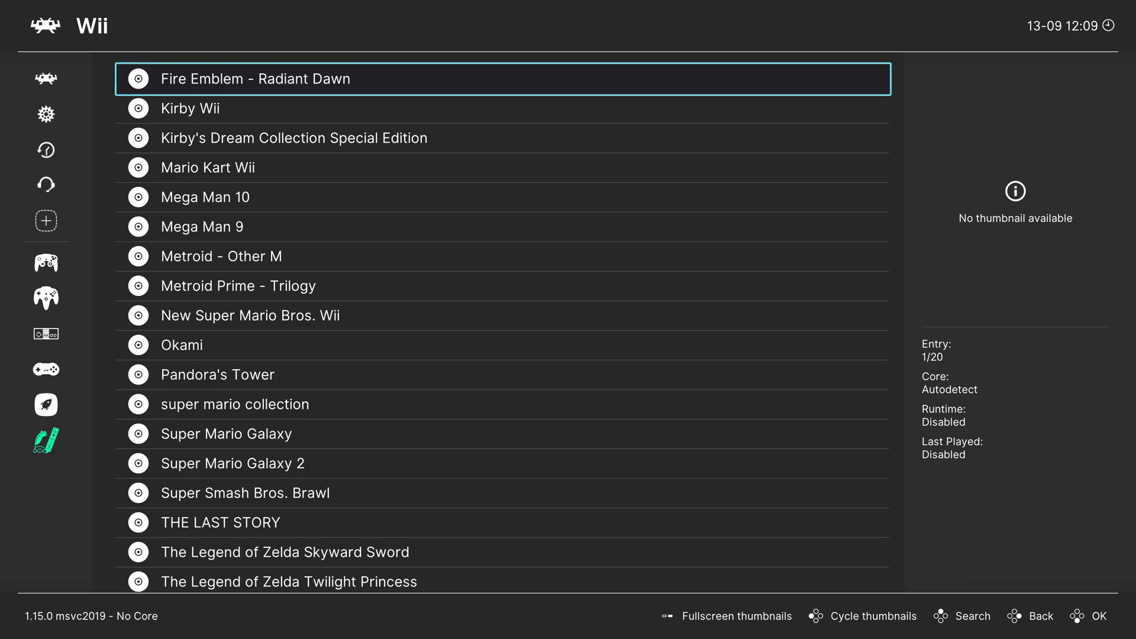
key("Down")
key("Down")
key("Down")
key("Down")
key("Down")
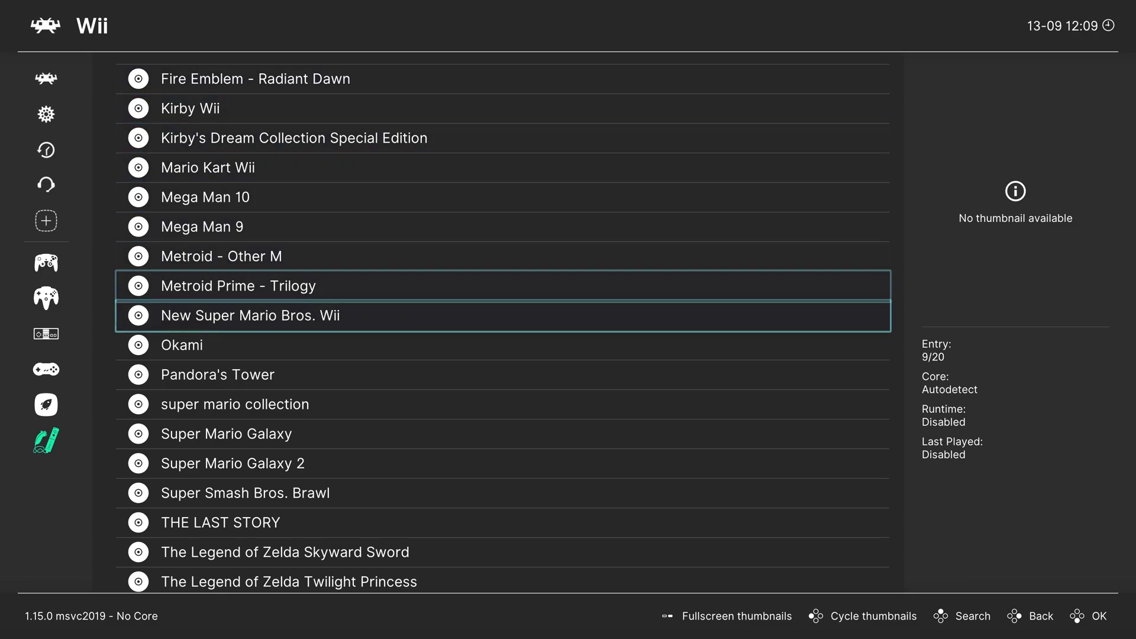
key("Down")
key("Down")
key("Down")
key("Down")
key("Down")
key("Down")
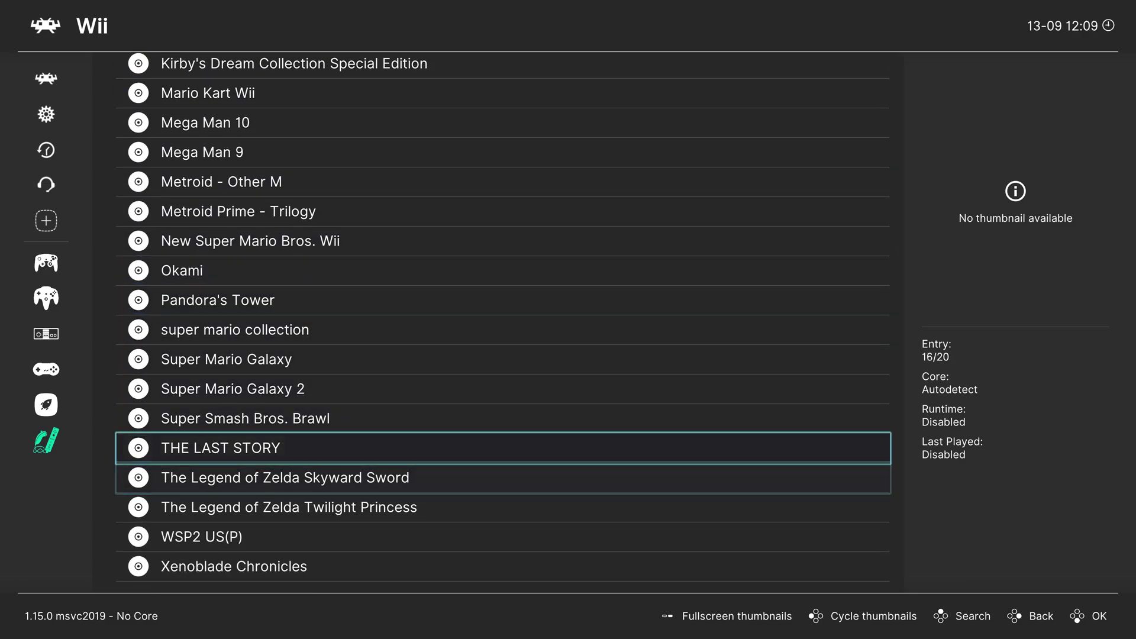
Step: Select New Super Mario Bros. Wii in the Wii playlist and launch it
key("Up")
key("Up")
key("Up")
key("Up")
key("Up")
key("Up")
key("Up")
key("Up")
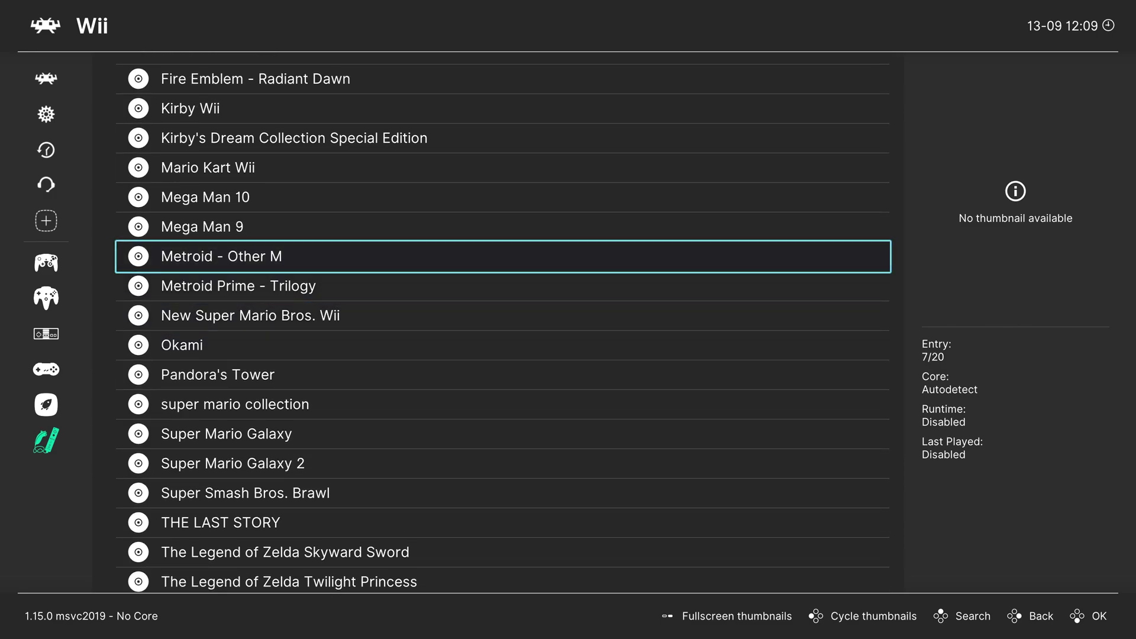
key("Down")
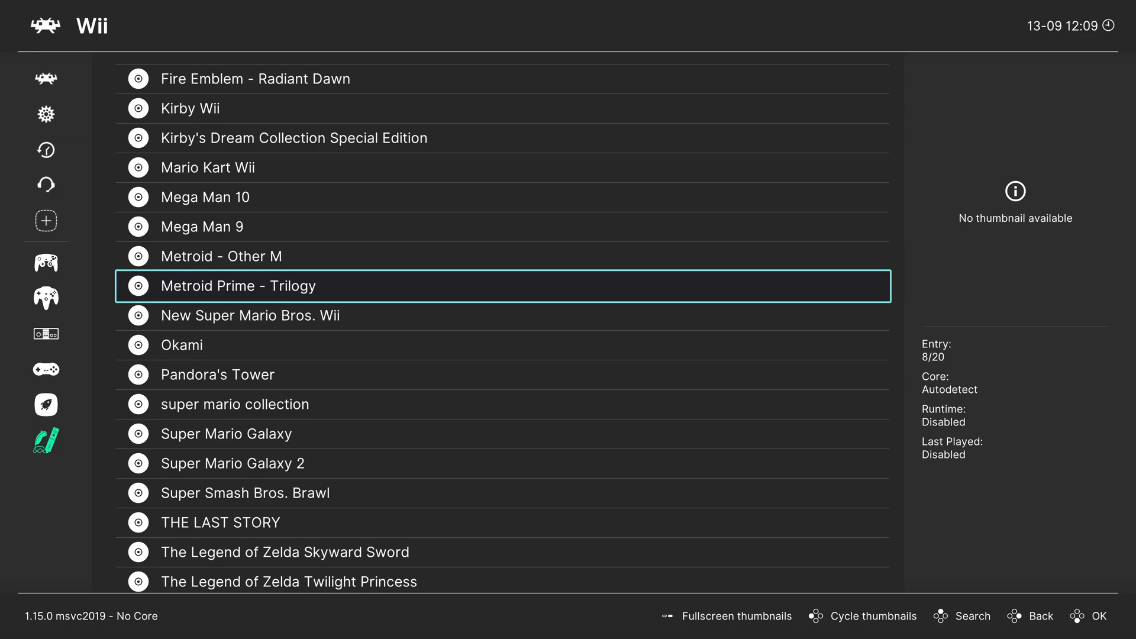
key("Down")
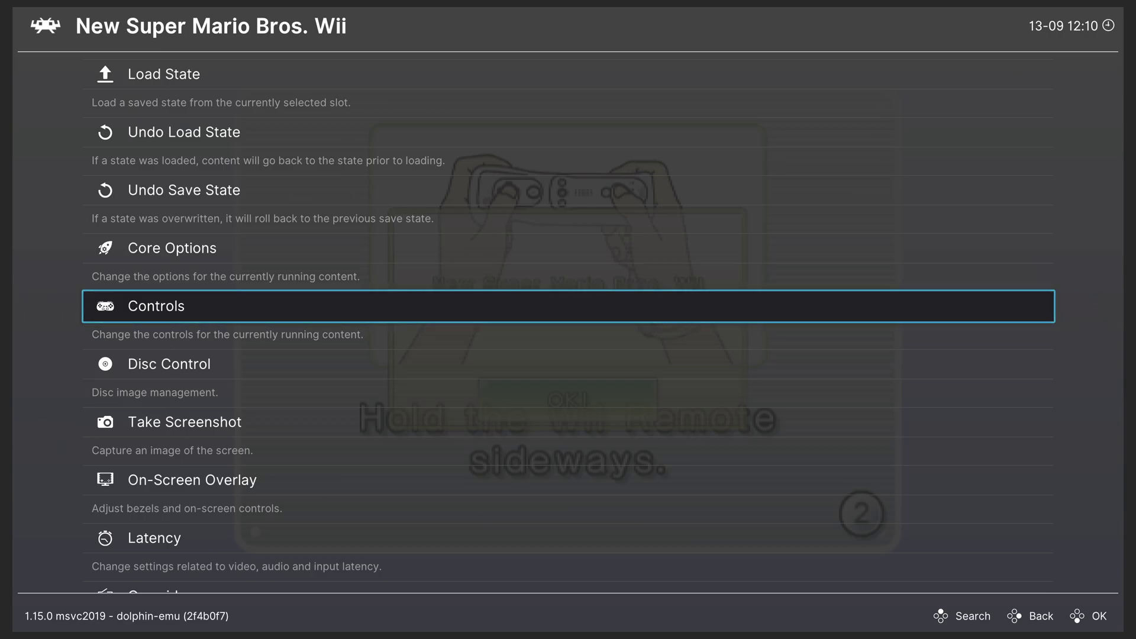
Step: Open the device type choices in the running game's Port 1 controls
key("Return")
key("Down")
key("Down")
key("Return")
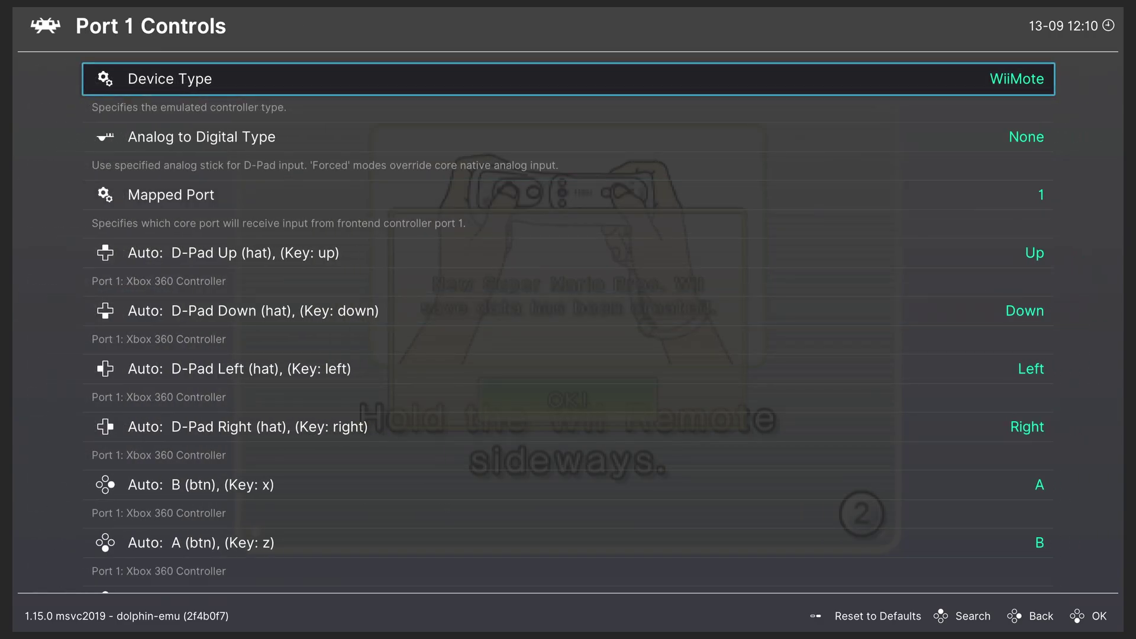
key("Return")
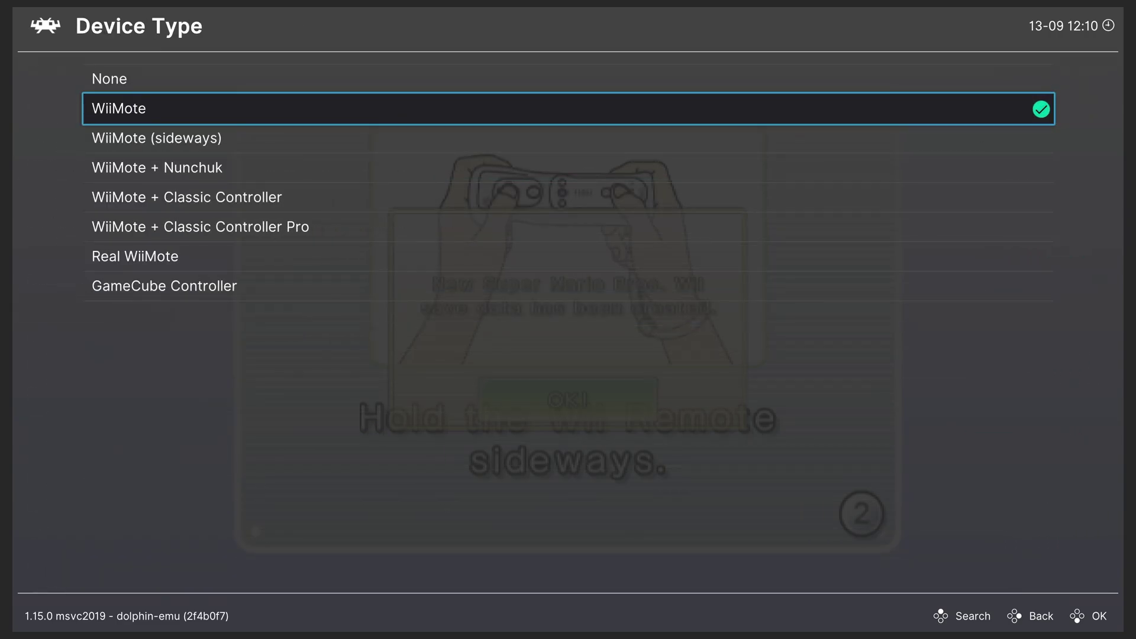
Step: Look through the emulated controller types offered for Port 1, from WiiMote to GameCube Controller
key("Down")
key("Down")
key("Down")
key("Down")
key("Down")
key("Down")
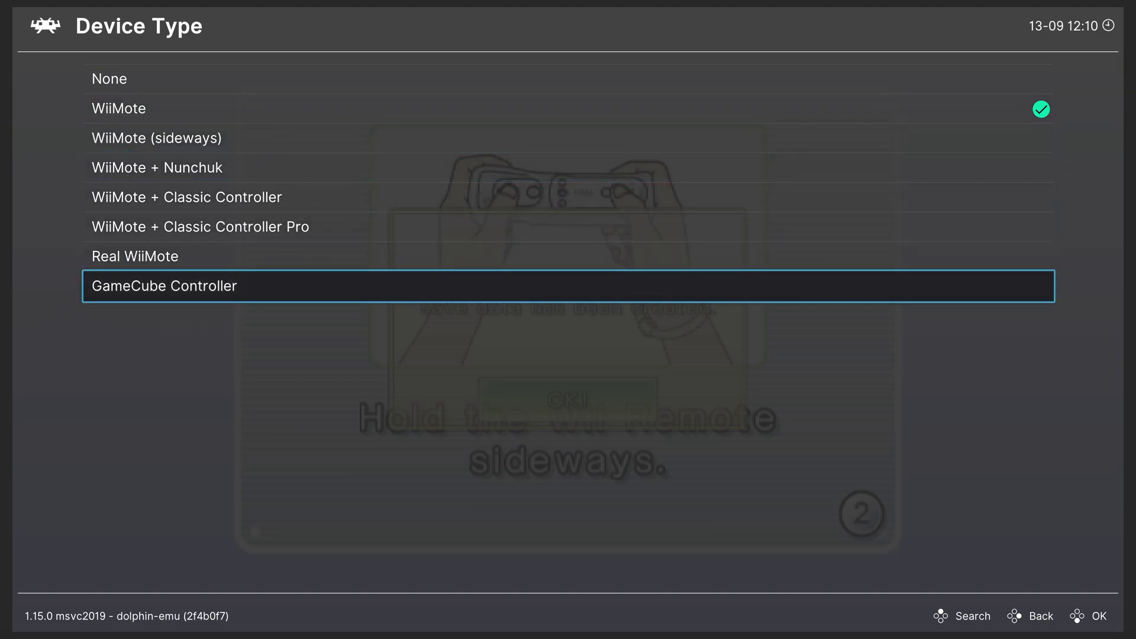
key("Up")
key("Up")
key("Up")
key("Up")
key("Up")
key("Up")
key("Down")
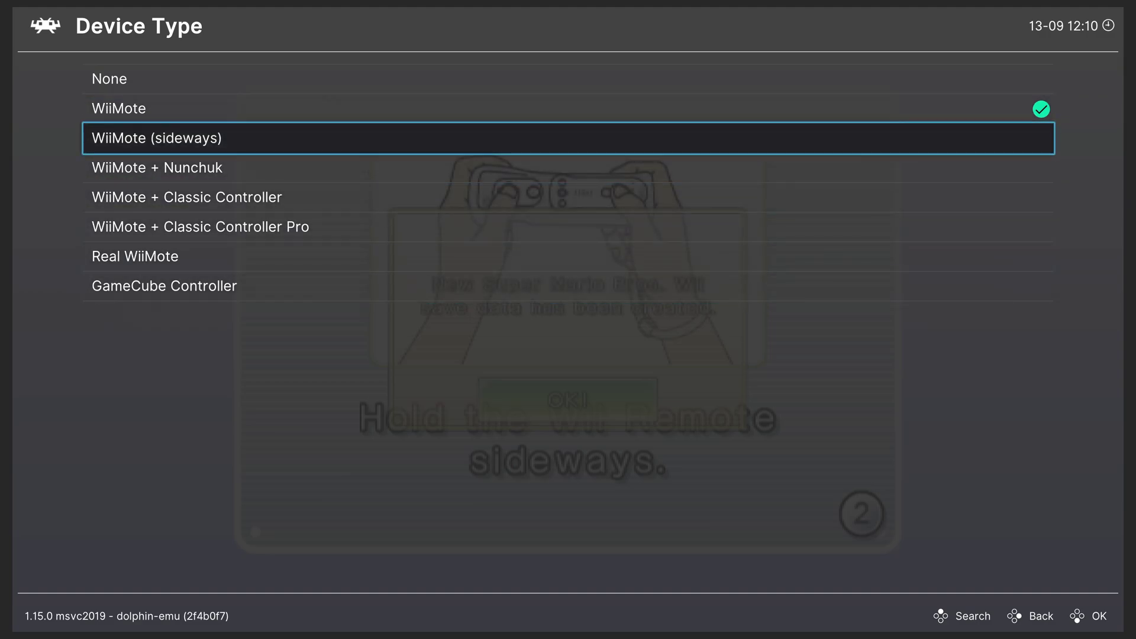
key("Down")
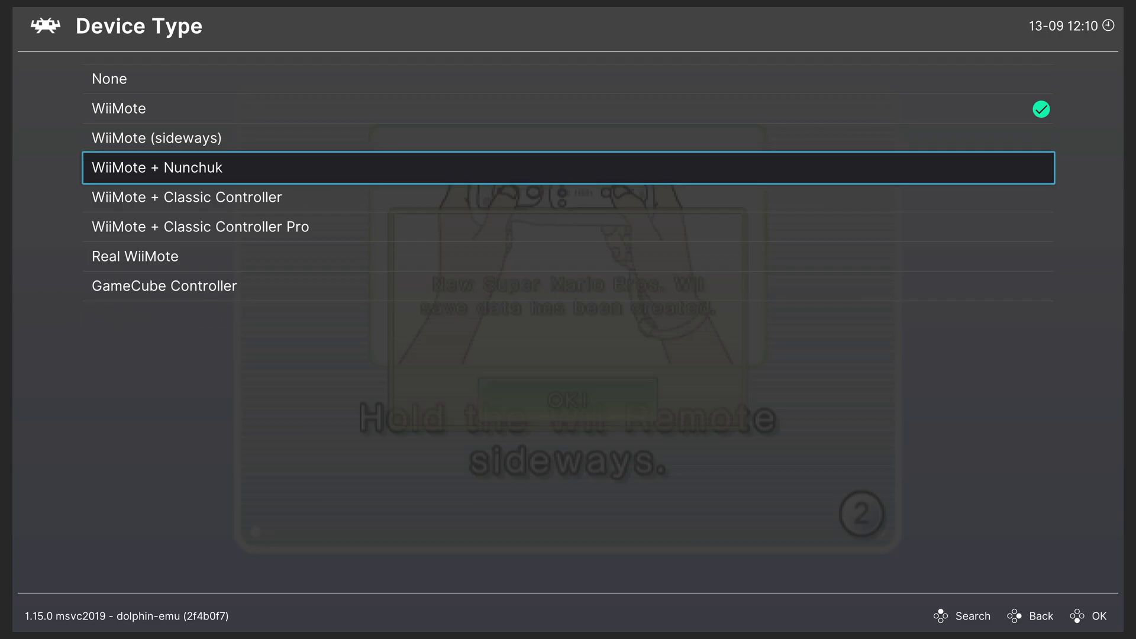
key("Down")
key("Down")
key("Down")
key("Down")
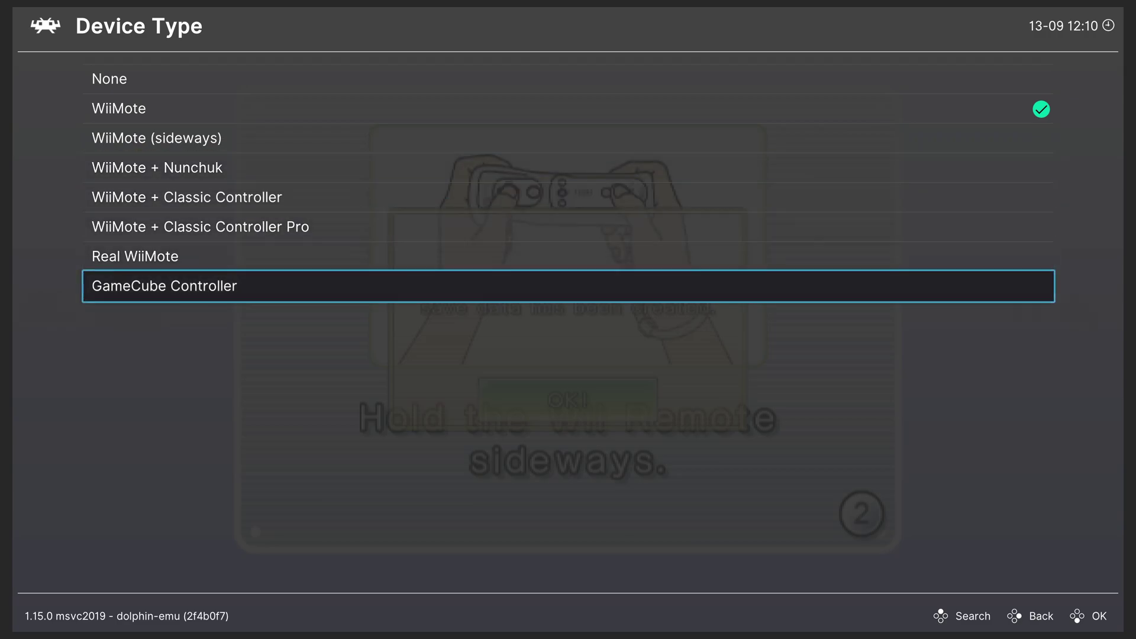
Step: Set the Port 1 device type to WiiMote (sideways)
key("Up")
key("Up")
key("Up")
key("Up")
key("Up")
key("Return")
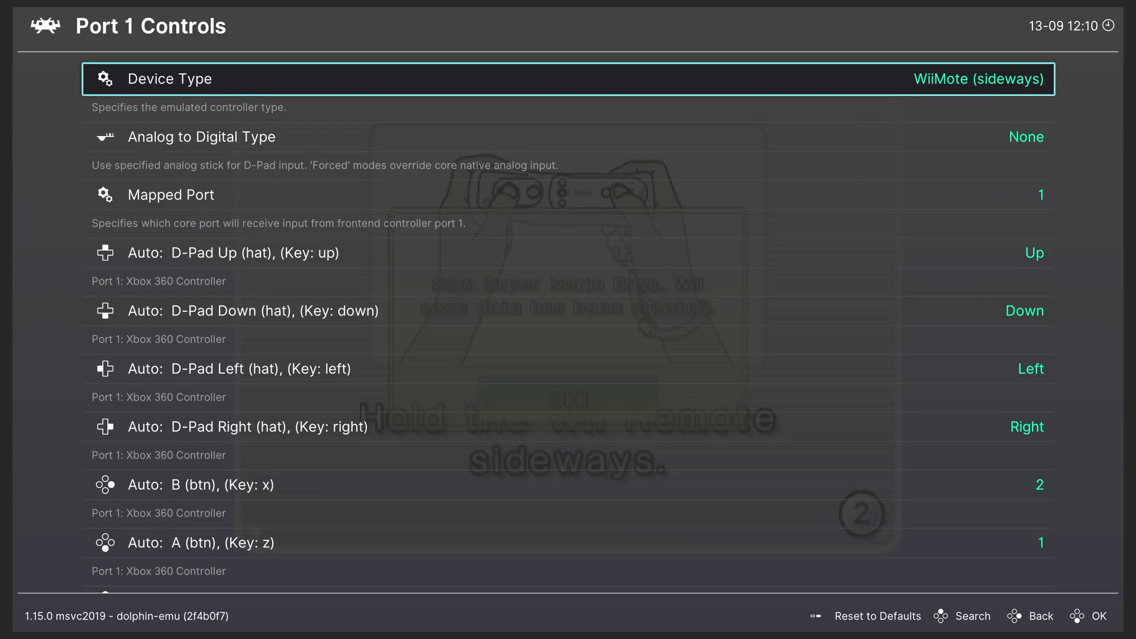
Step: Examine the Port 1 button, trigger and analog stick assignments for the sideways WiiMote
key("Down")
key("Down")
key("Down")
key("Down")
key("Down")
key("Down")
key("Down")
key("Down")
key("Down")
key("Down")
key("Down")
key("Down")
key("Down")
key("Down")
key("Down")
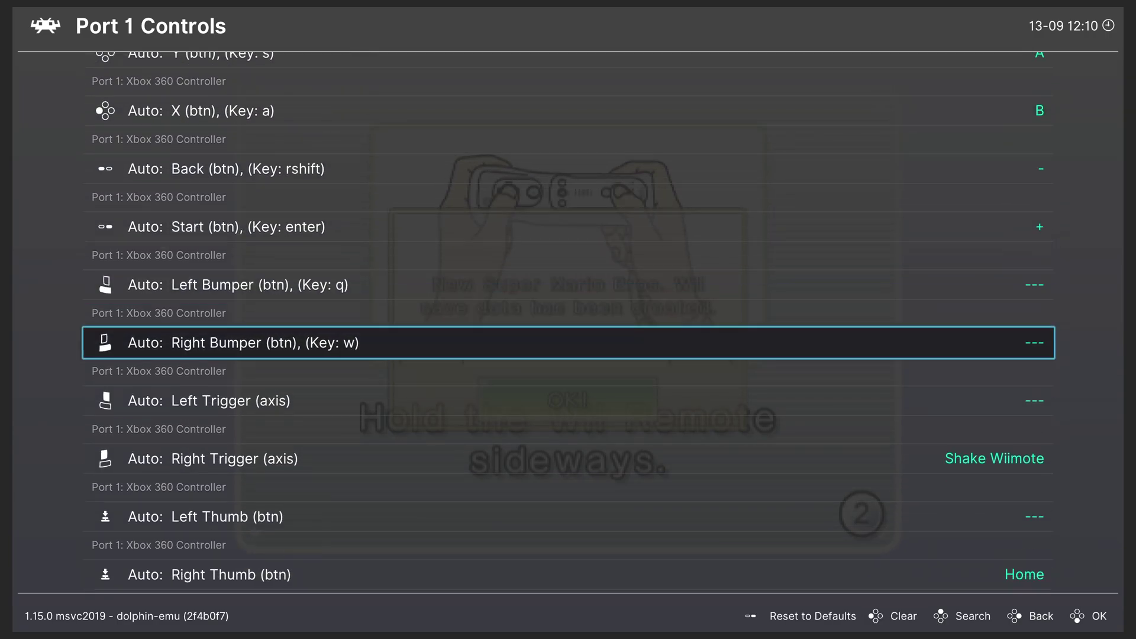
key("Down")
key("Down")
key("Down")
key("Down")
key("Down")
key("Down")
key("Down")
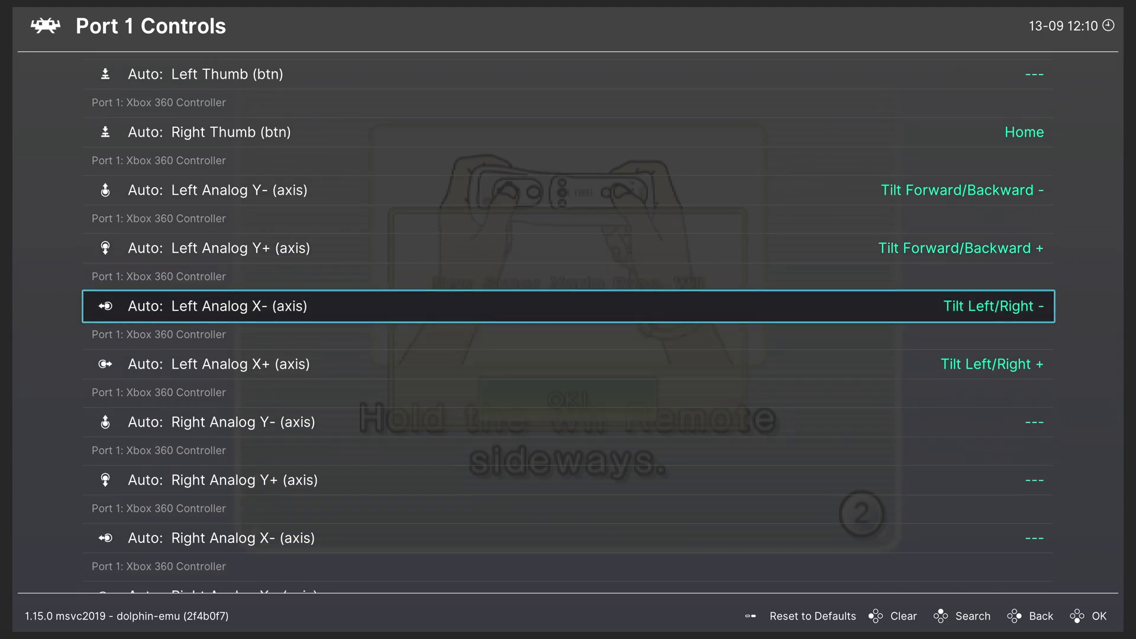
Step: Save the controls as a game remap file for New Super Mario Bros. Wii and return to the game
key("BackSpace")
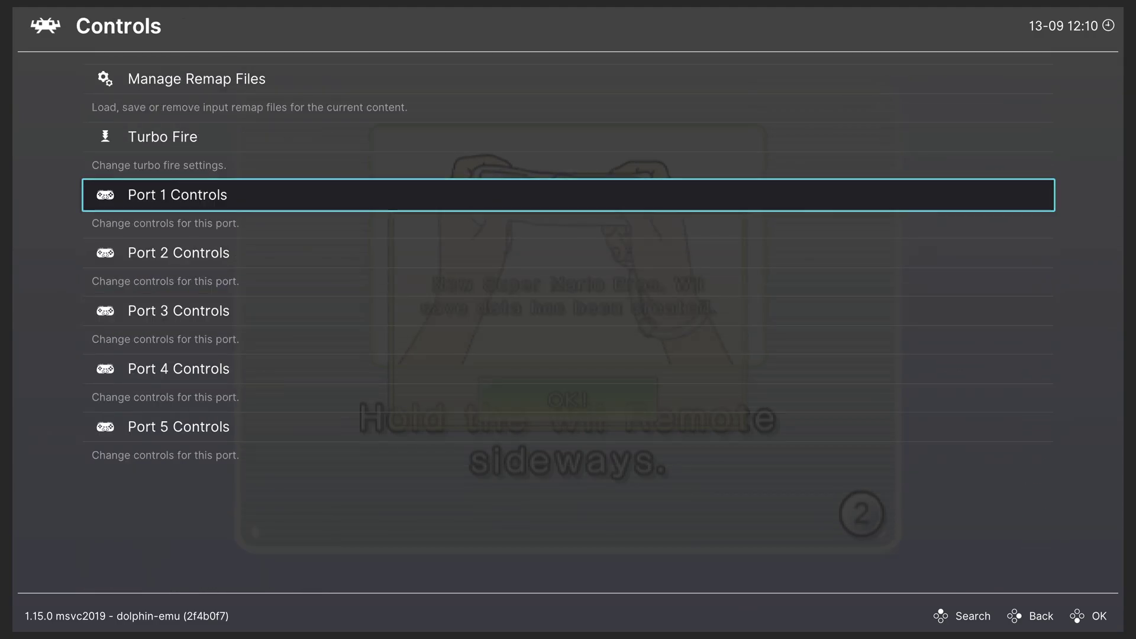
key("Up")
key("Up")
key("Return")
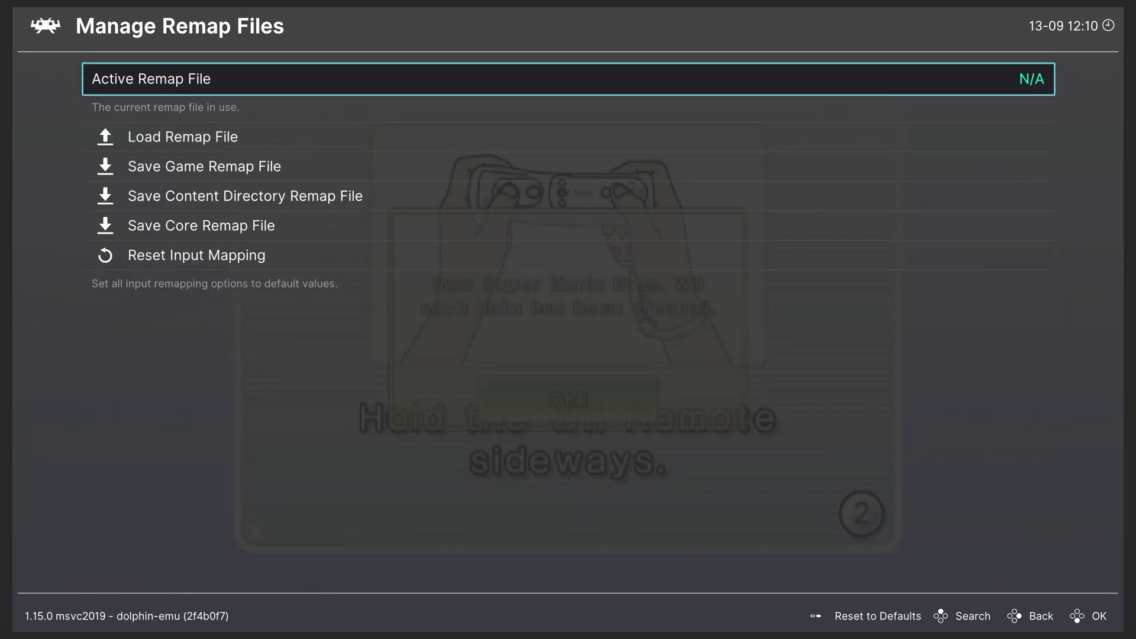
key("Down")
key("Down")
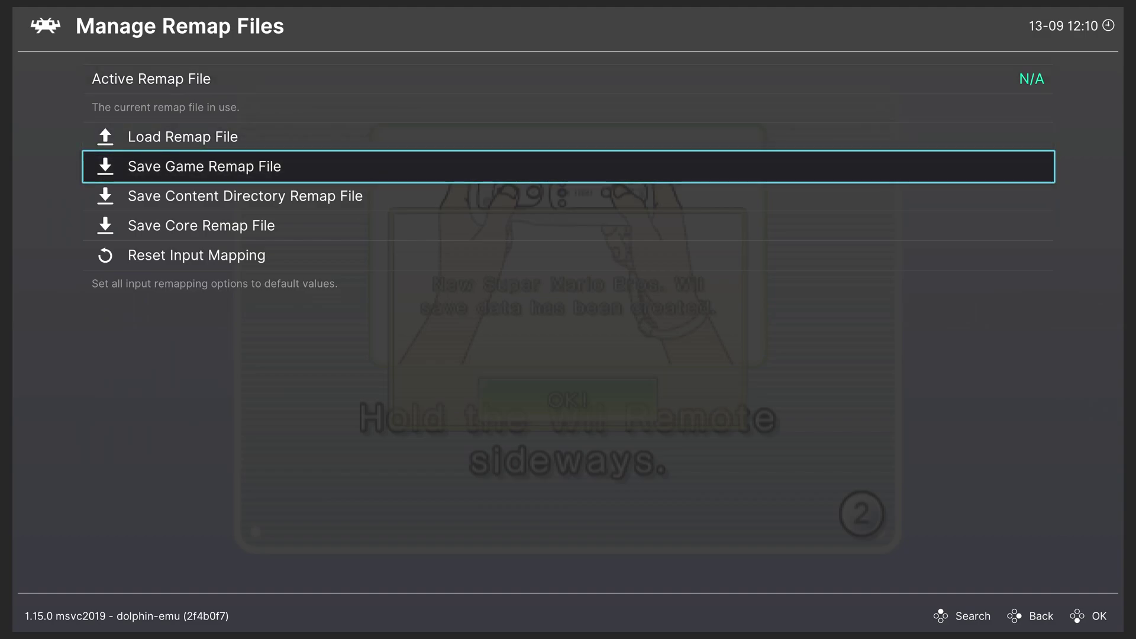
key("Return")
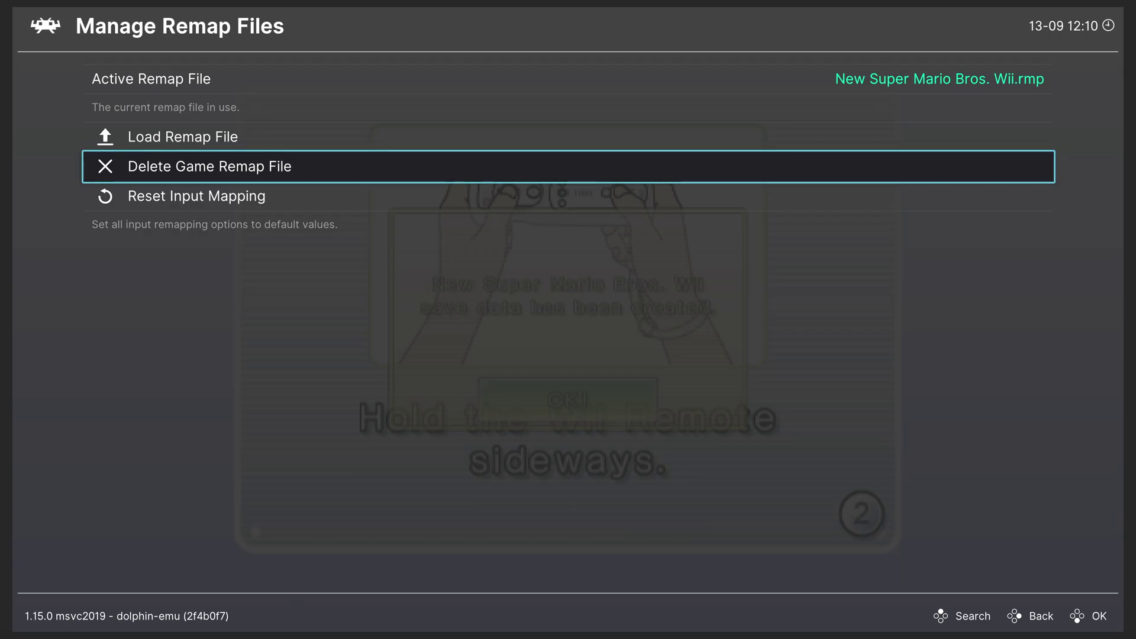
key("BackSpace")
key("F1")
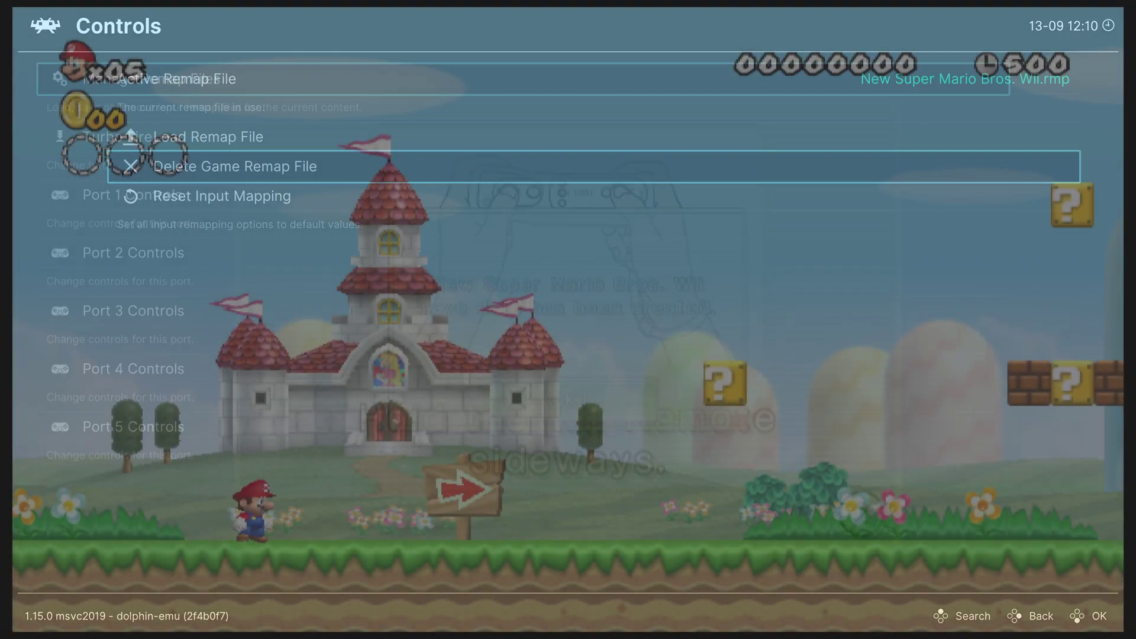
Step: Test the sideways WiiMote controls in the level by running and jumping with Mario and opening and closing the HOME Menu
key("Right")
key("x")
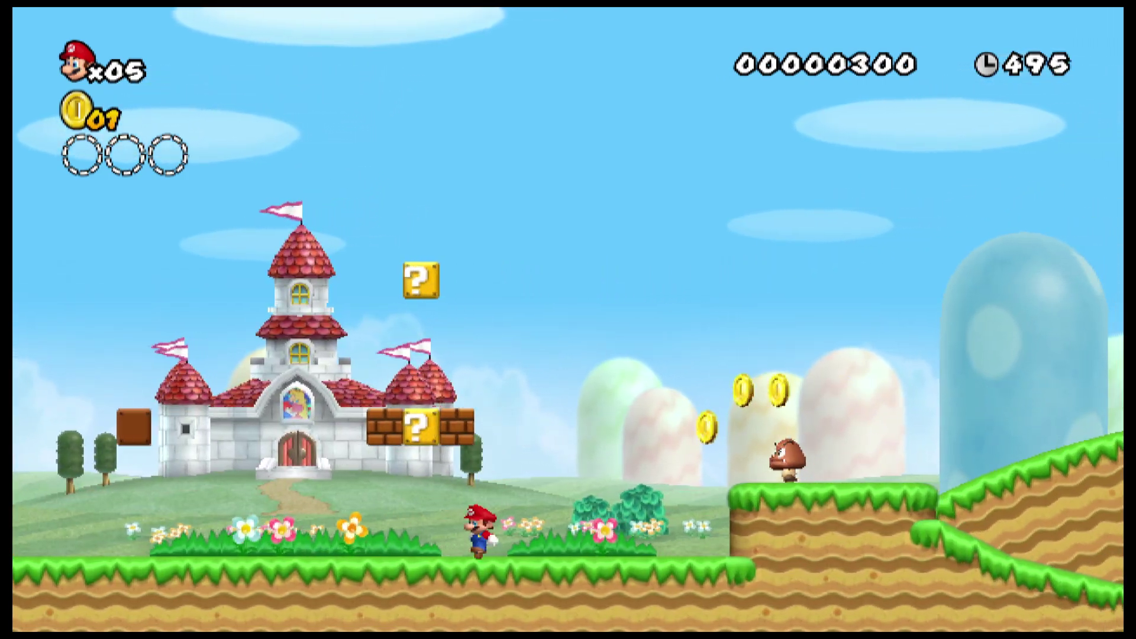
key("x")
key("x")
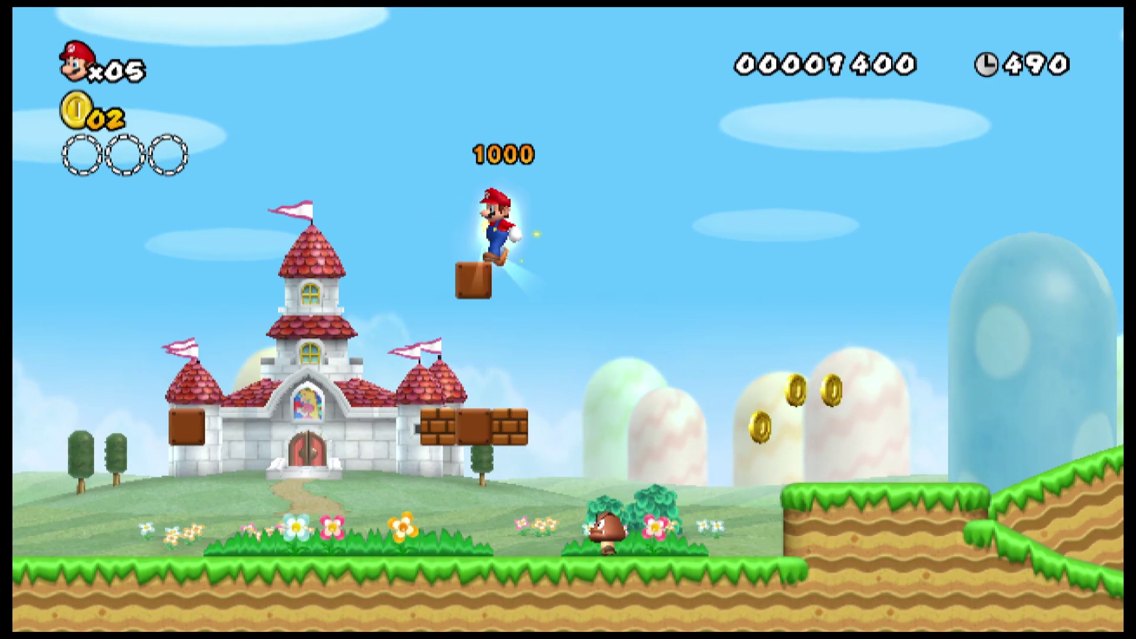
key("Home")
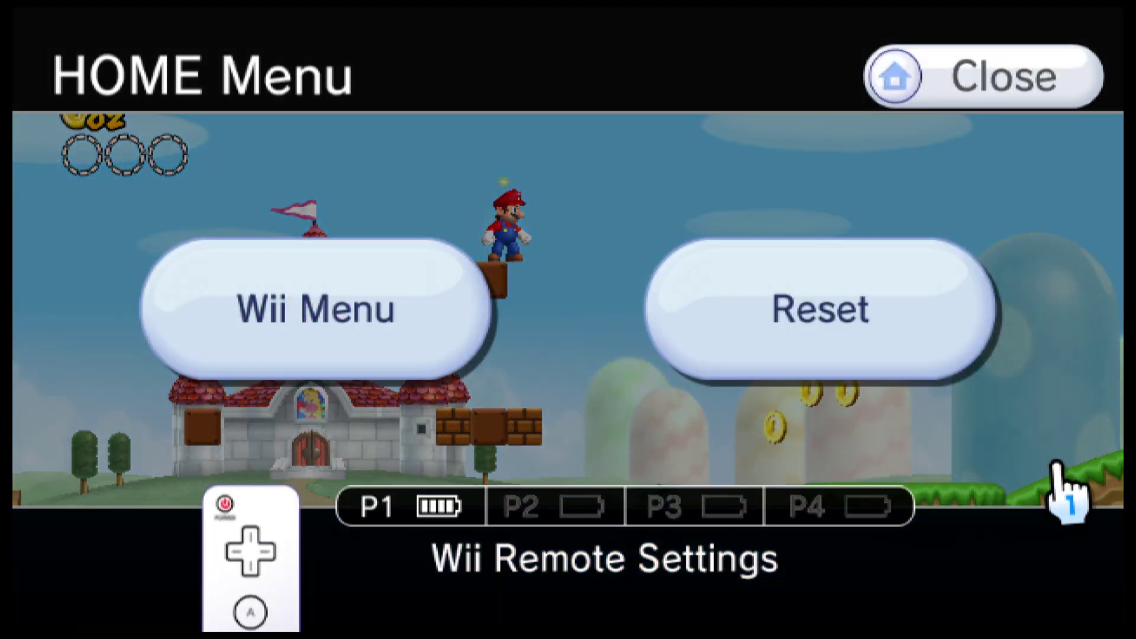
key("Home")
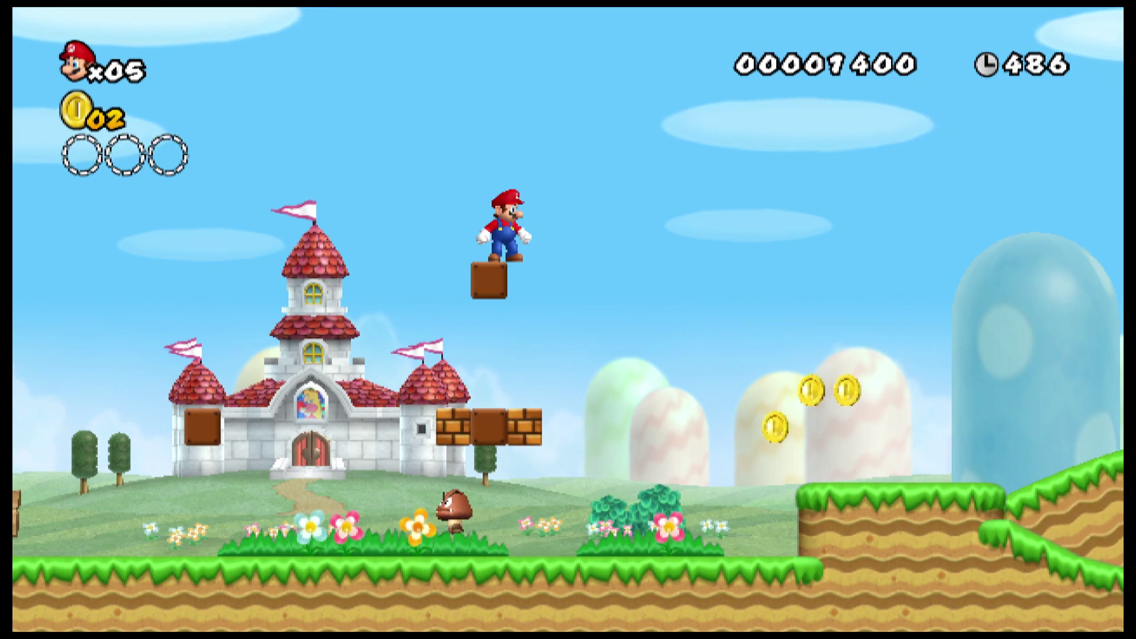
key("x")
key("Right")
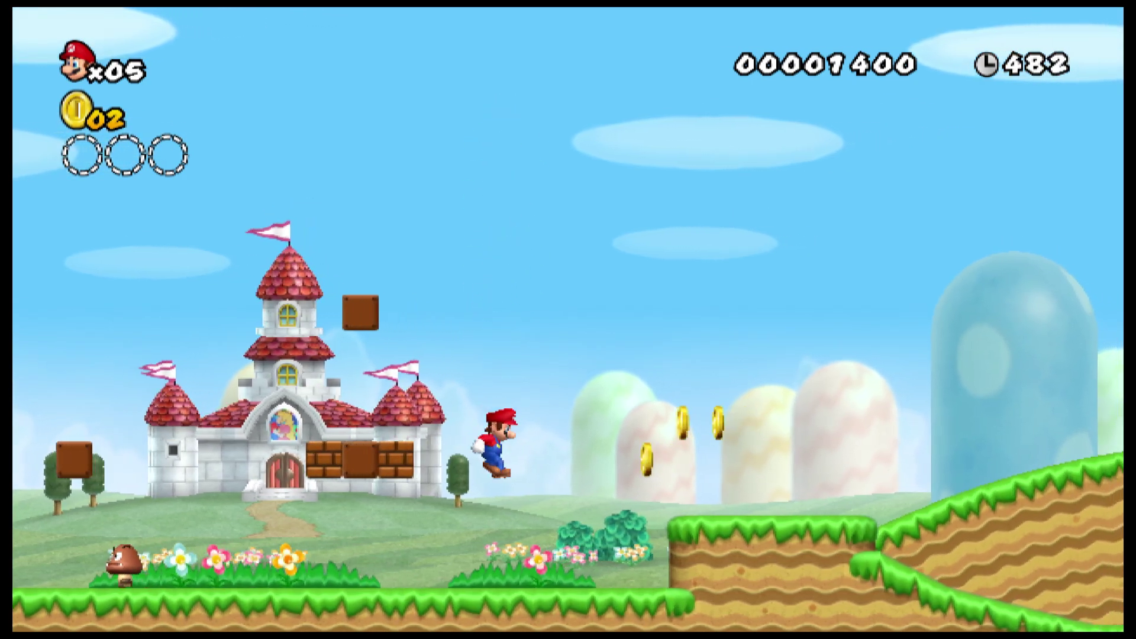
key("Right")
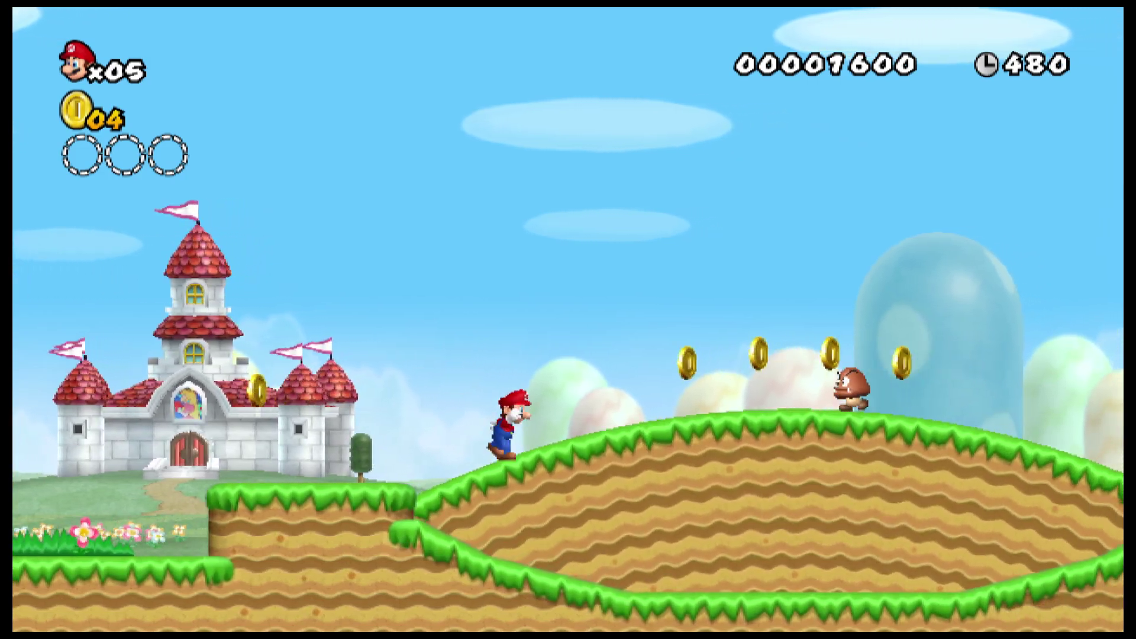
key("x")
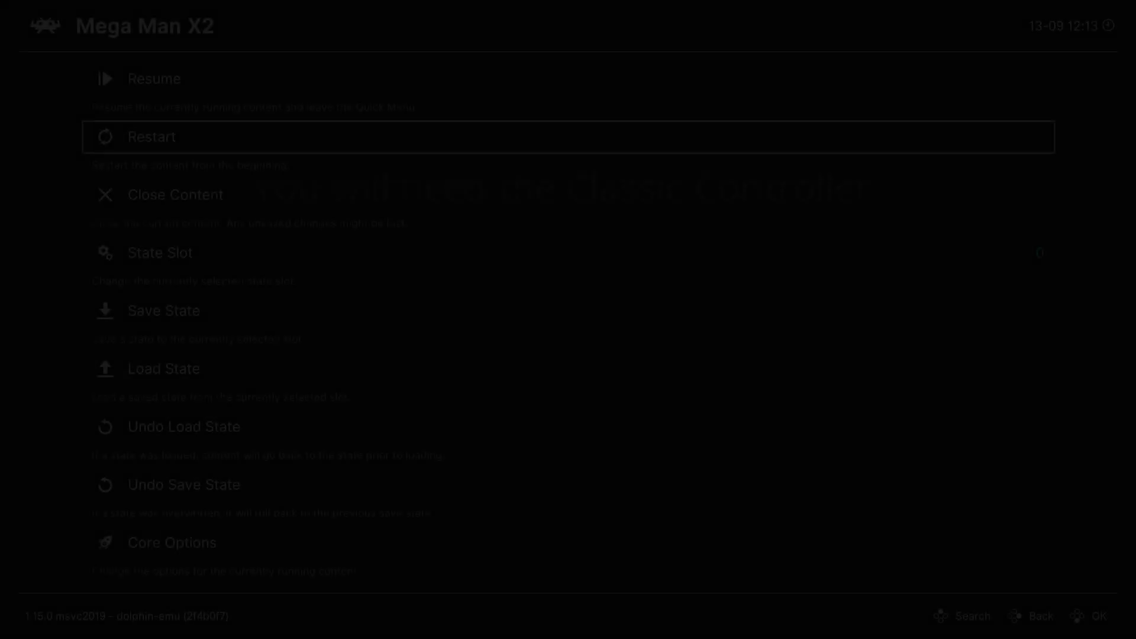
Step: In Mega Man X2's Port 1 controls, set the device type to WiiMote + Classic Controller
key("Return")
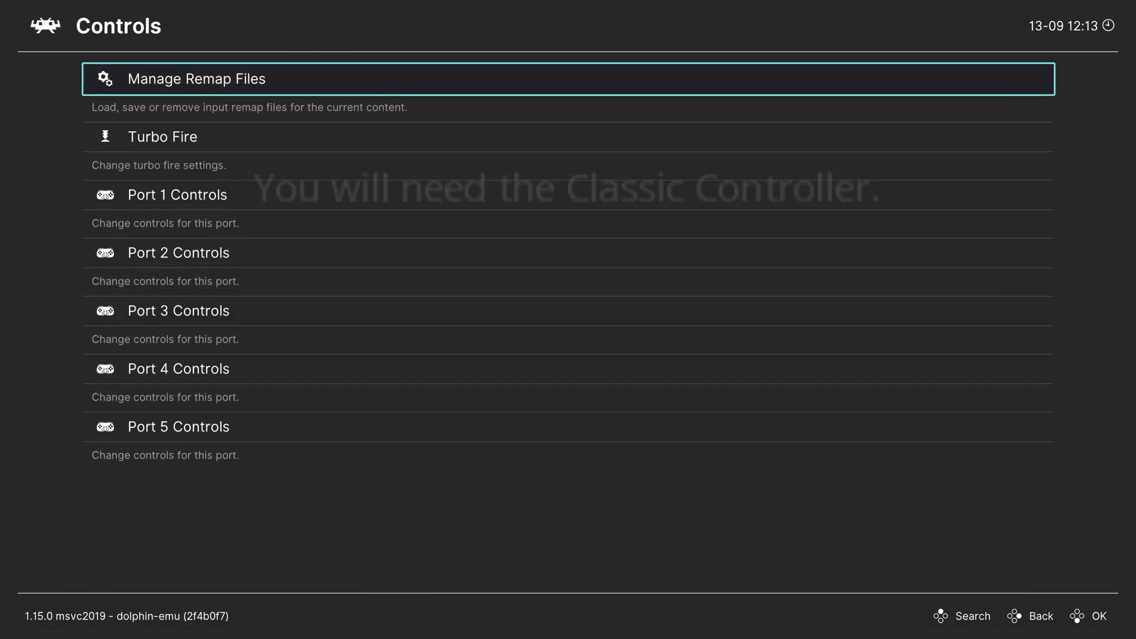
key("Down")
key("Down")
key("Return")
key("Return")
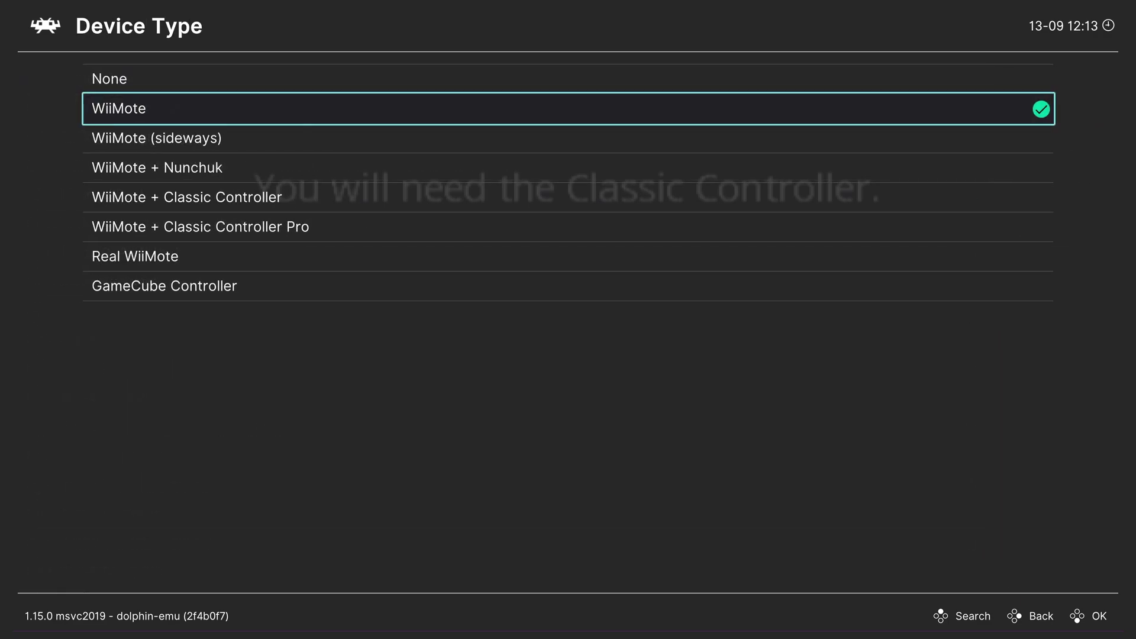
key("Return")
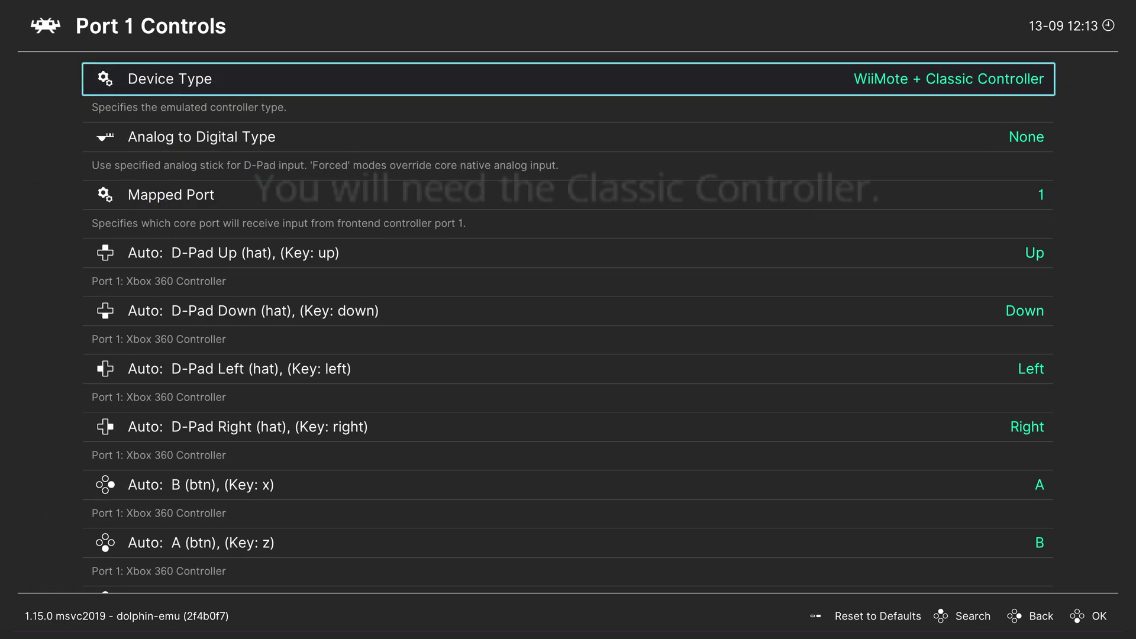
Step: Save the Classic Controller setup as a game remap file for Mega Man X2
key("BackSpace")
key("Up")
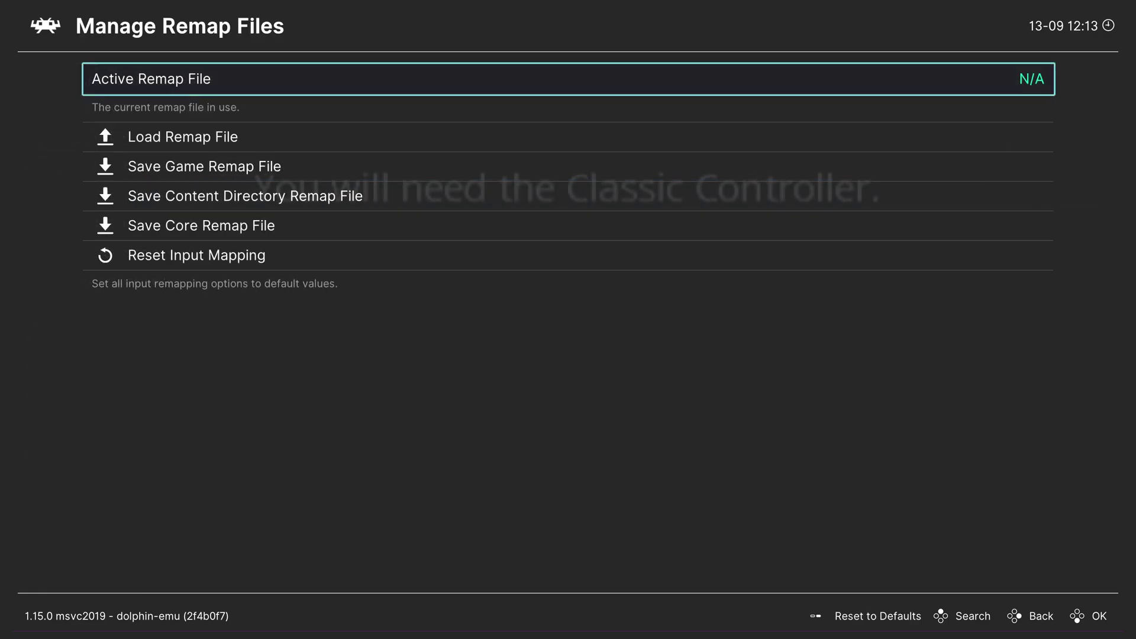
key("Return")
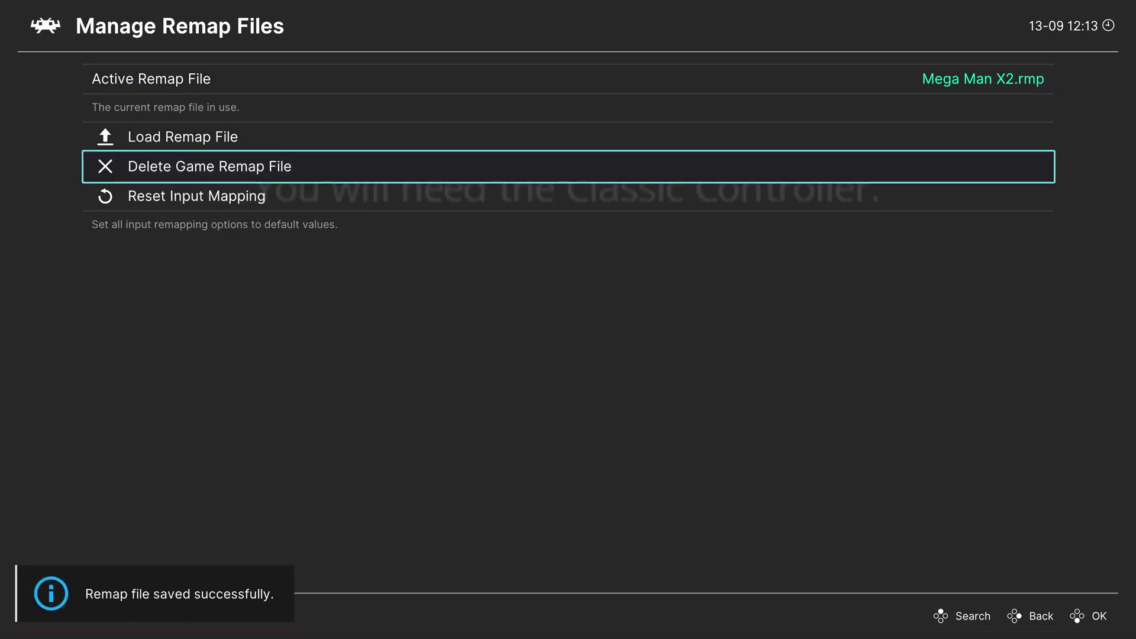
Step: Leave the controls settings, return to Mega Man X2 and play it to test the Classic Controller mapping
key("BackSpace")
key("BackSpace")
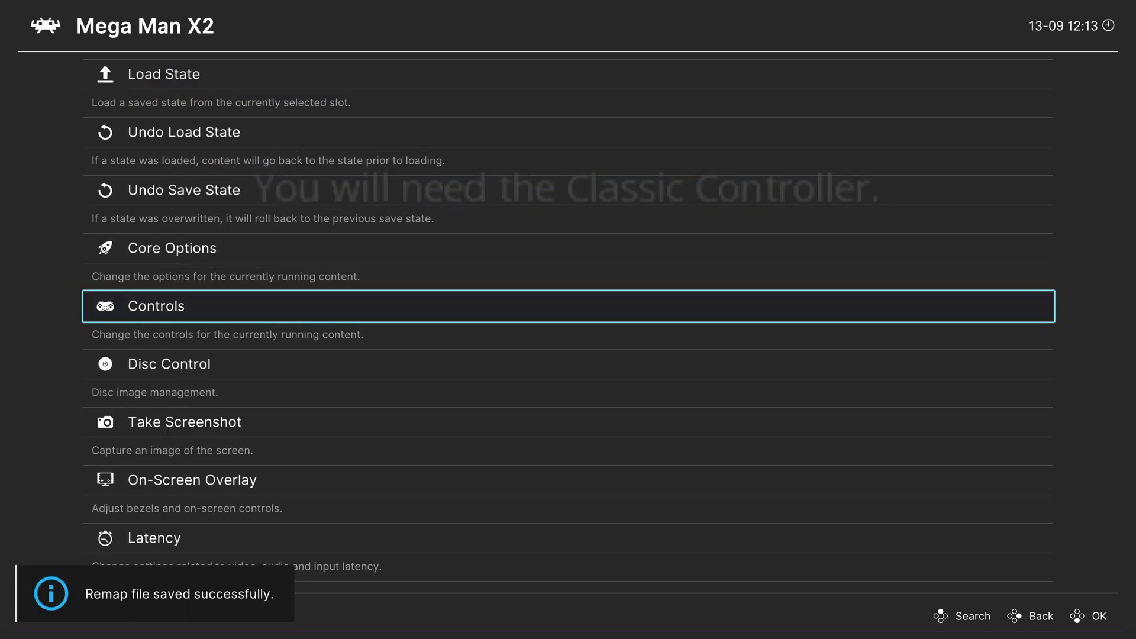
key("BackSpace")
key("Return")
key("Return")
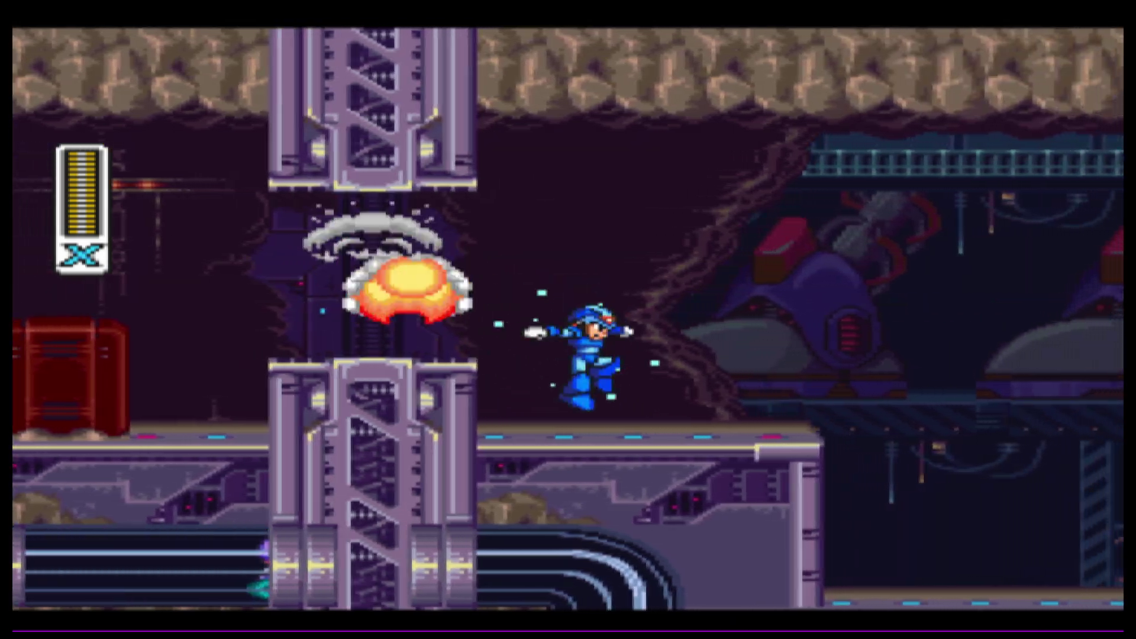
key("Right")
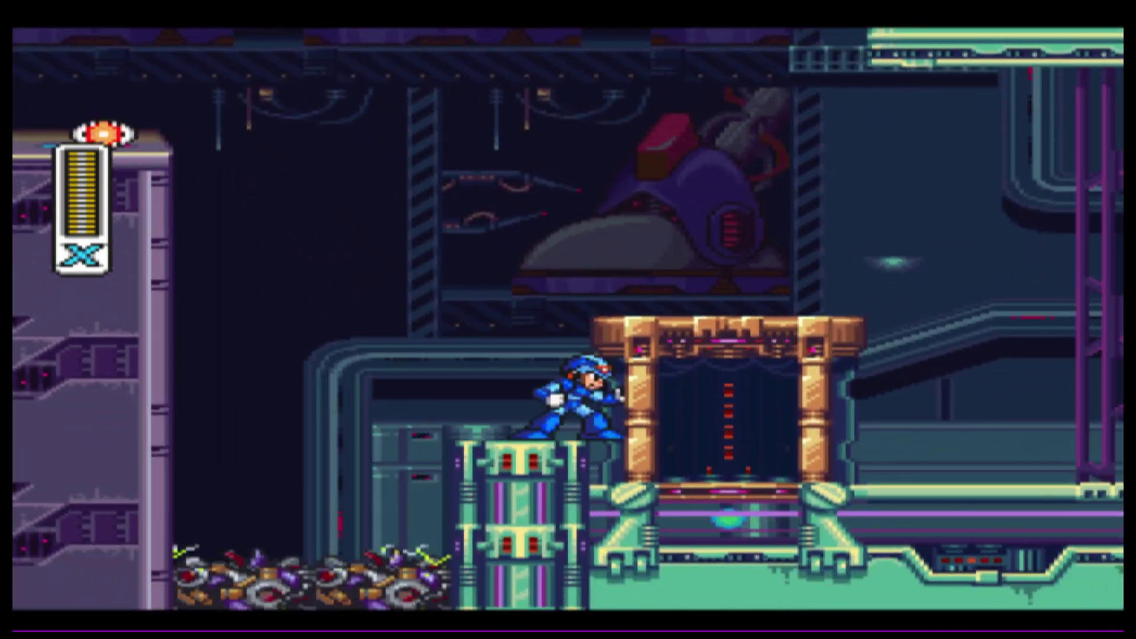
Step: Run and jump with X through the Mega Man X2 level to test the Classic Controller mapping
key("Right")
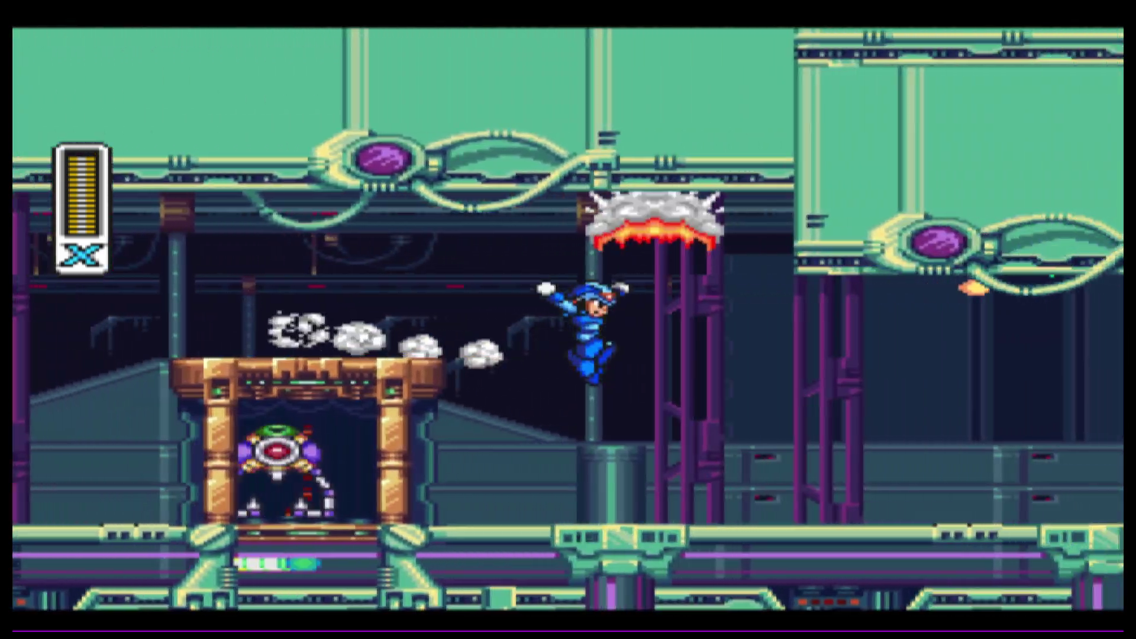
key("Right")
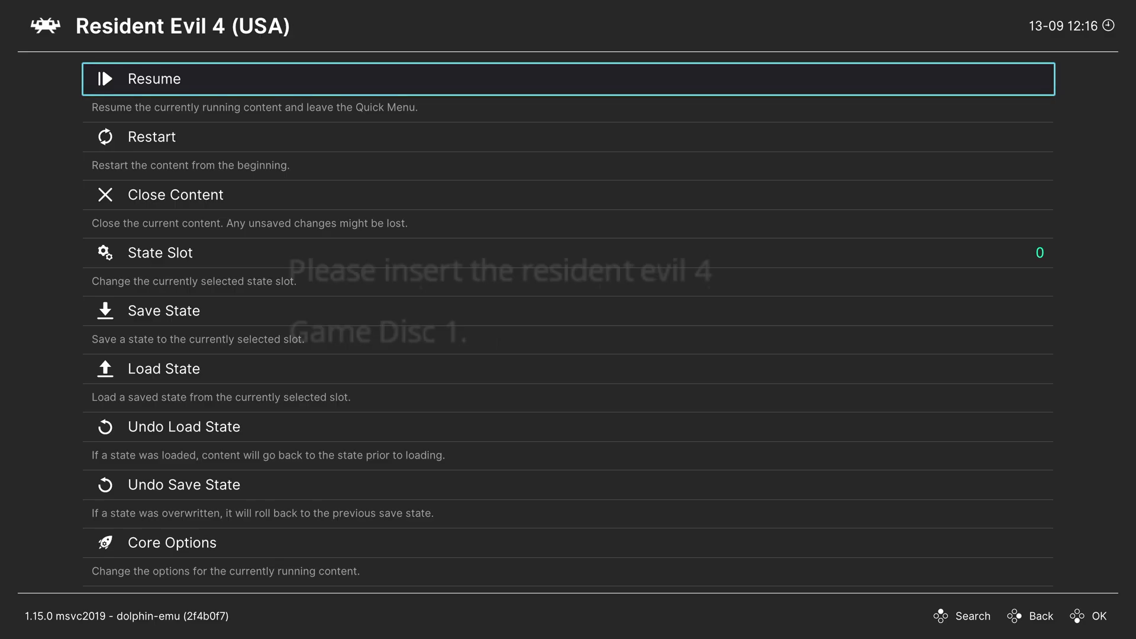
Step: In Resident Evil 4's Disc Control, eject the current disc and insert Game Disc 1 in its place
key("Down")
key("Down")
key("Down")
key("Down")
key("Down")
key("Down")
key("Down")
key("Down")
key("Down")
key("Down")
key("Down")
key("Up")
key("Return")
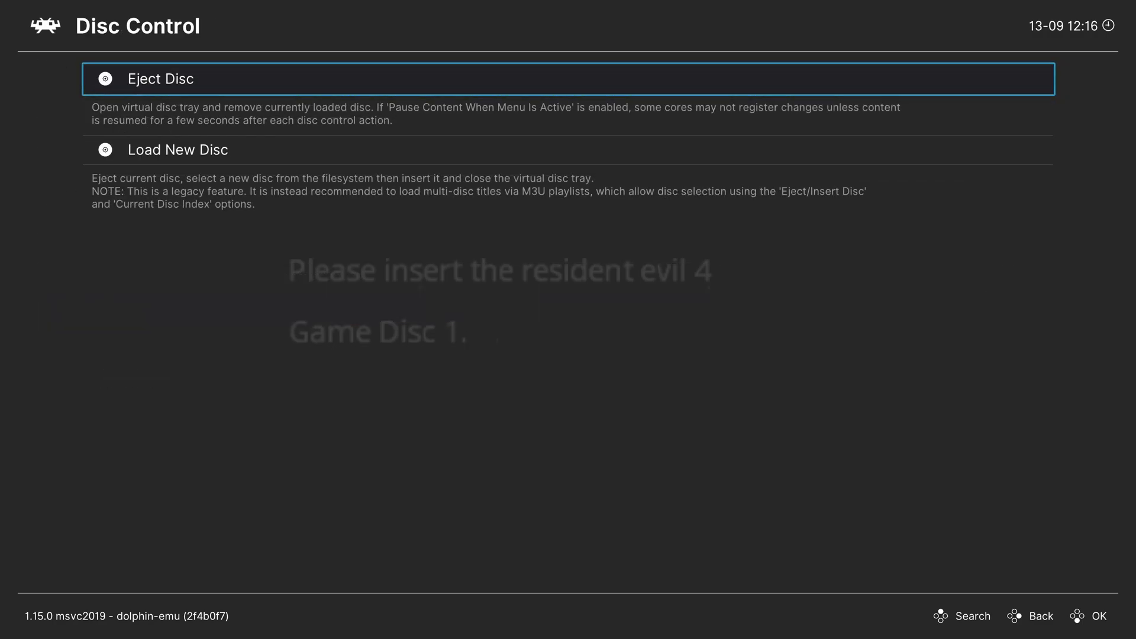
key("Return")
key("Up")
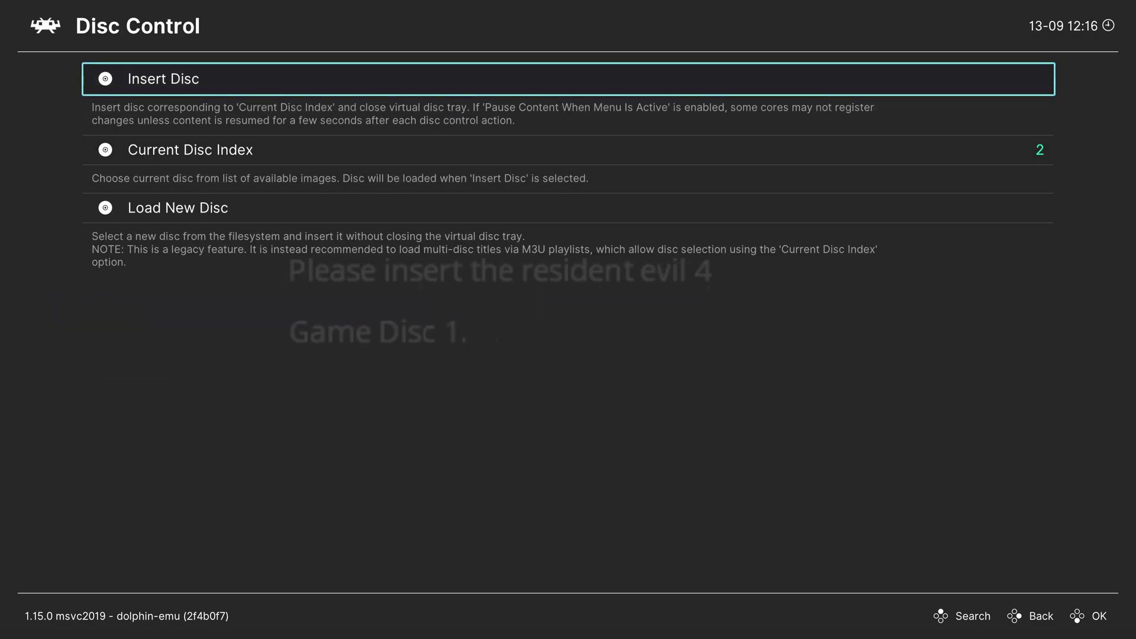
key("Down")
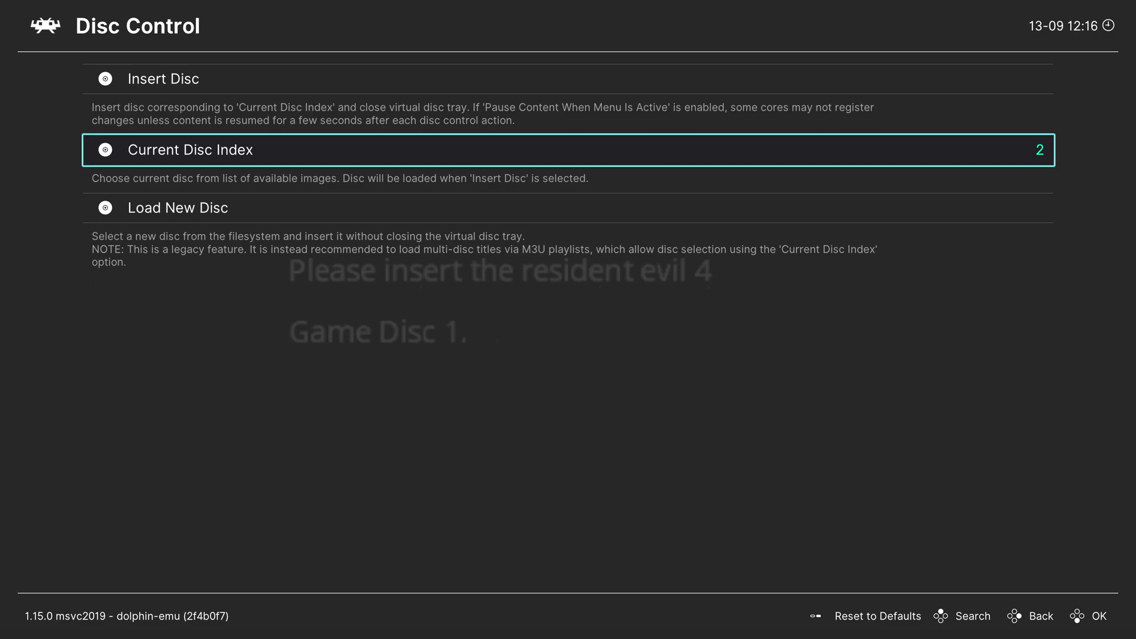
key("Left")
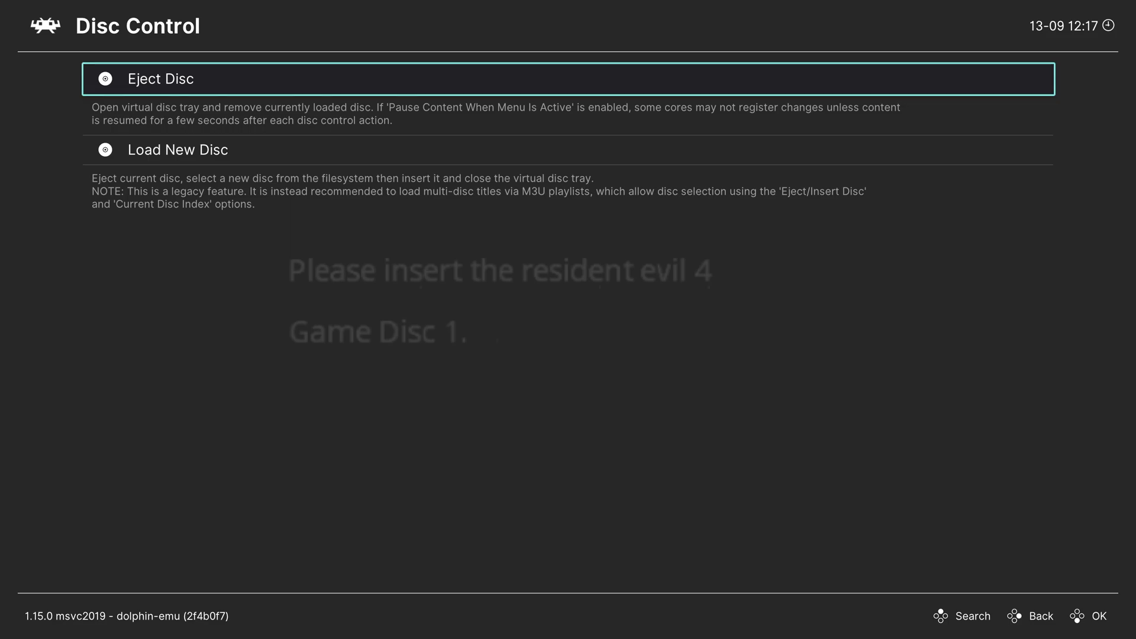
Step: Leave Disc Control and open the User Interface settings
key("BackSpace")
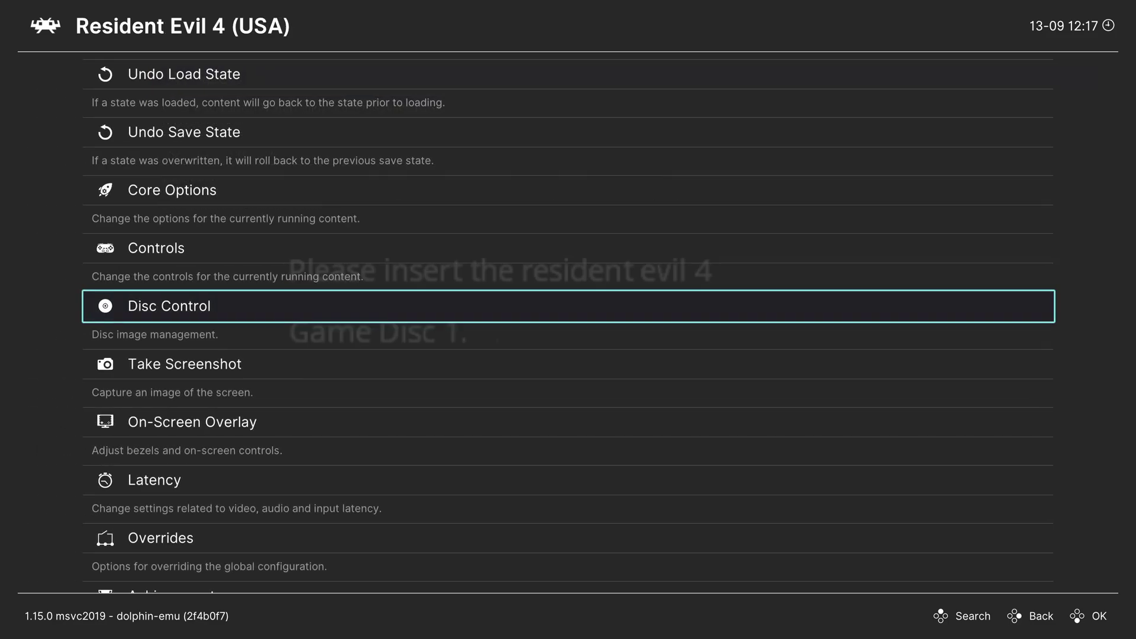
key("BackSpace")
key("BackSpace")
key("Up")
key("Up")
key("Up")
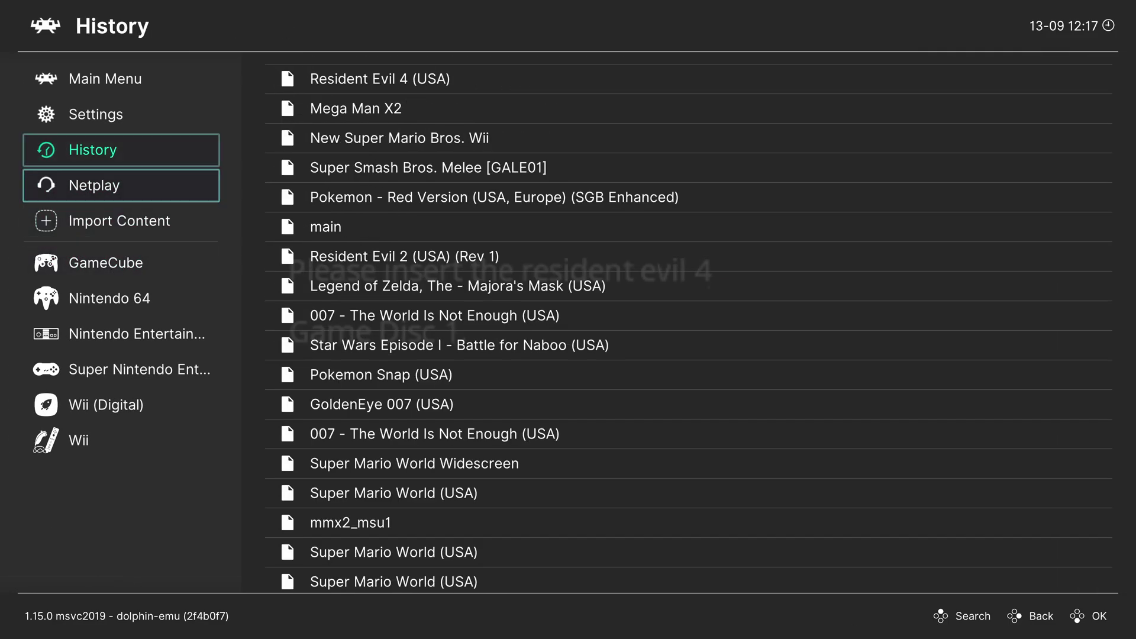
key("Up")
key("Right")
key("Down")
key("Down")
key("Down")
key("Down")
key("Down")
key("Down")
key("Down")
key("Down")
key("Down")
key("Down")
key("Down")
key("Down")
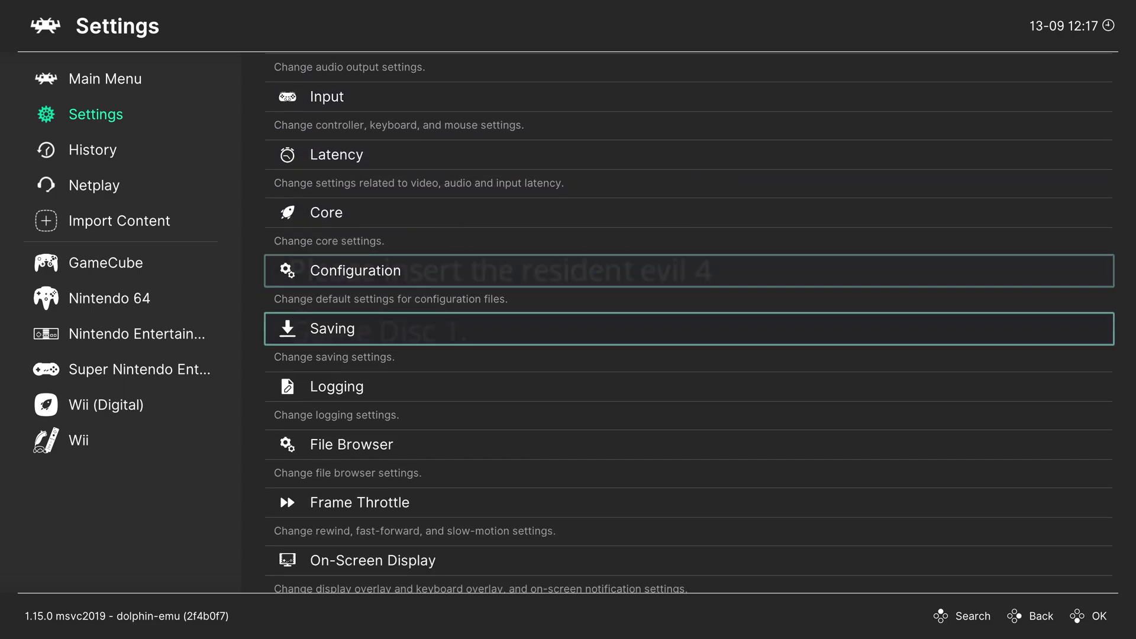
key("Return")
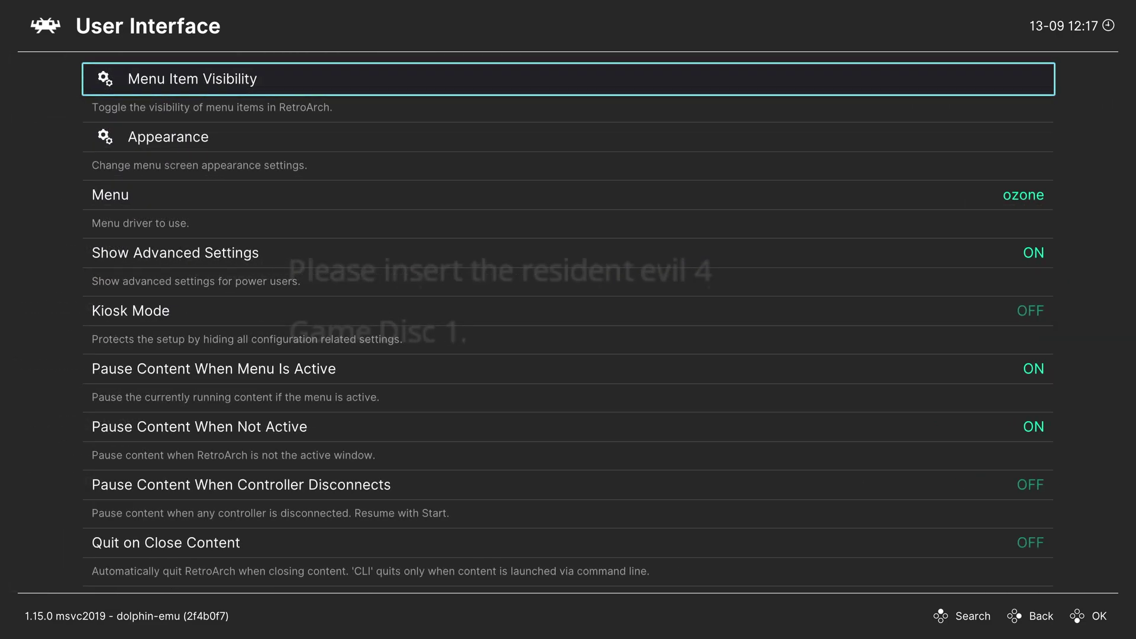
Step: Turn off Pause Content When Menu Is Active
key("Down")
key("Down")
key("Down")
key("Down")
key("Down")
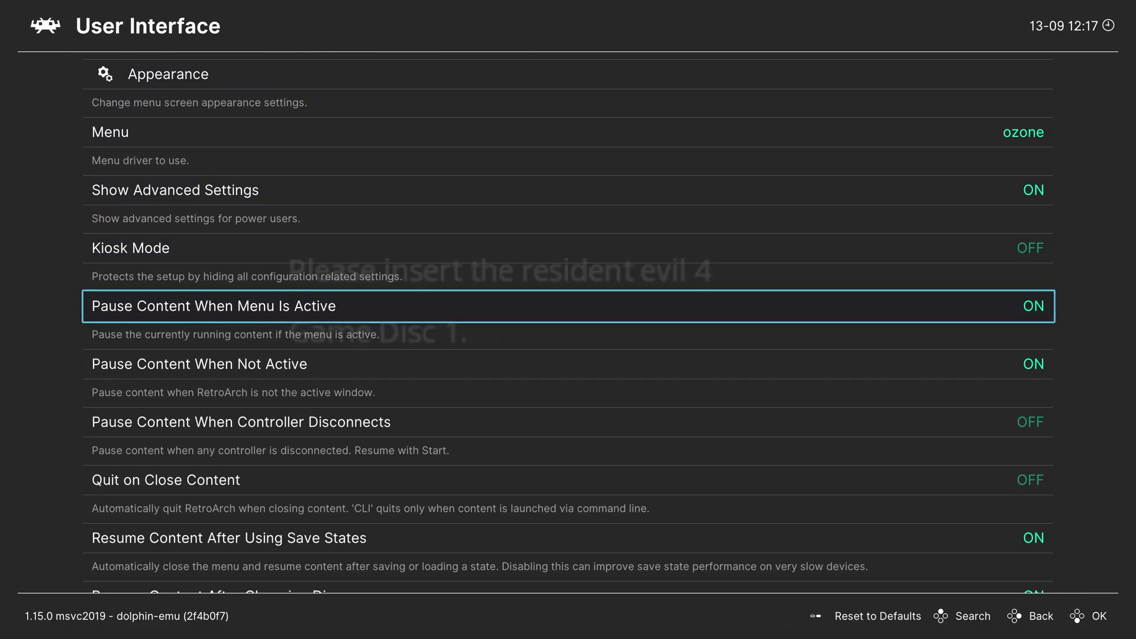
key("Return")
Step: Return to the running game's Quick Menu, reopen Disc Control and eject the virtual disc
key("BackSpace")
key("Left")
key("Up")
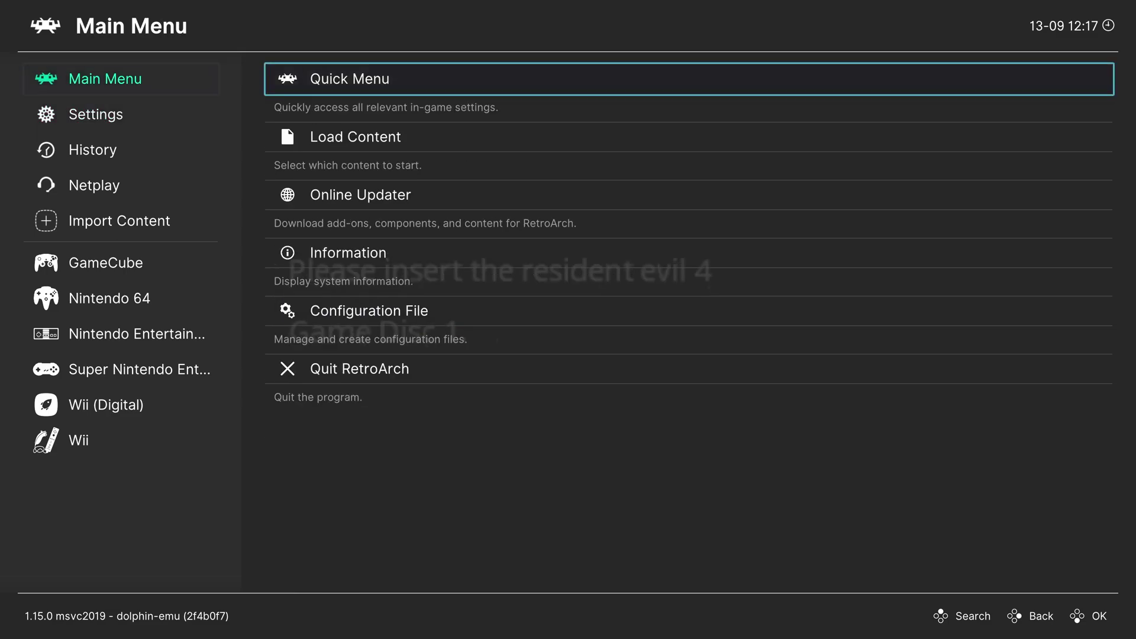
key("Return")
key("Down")
key("Down")
key("Down")
key("Down")
key("Down")
key("Down")
key("Down")
key("Down")
key("Down")
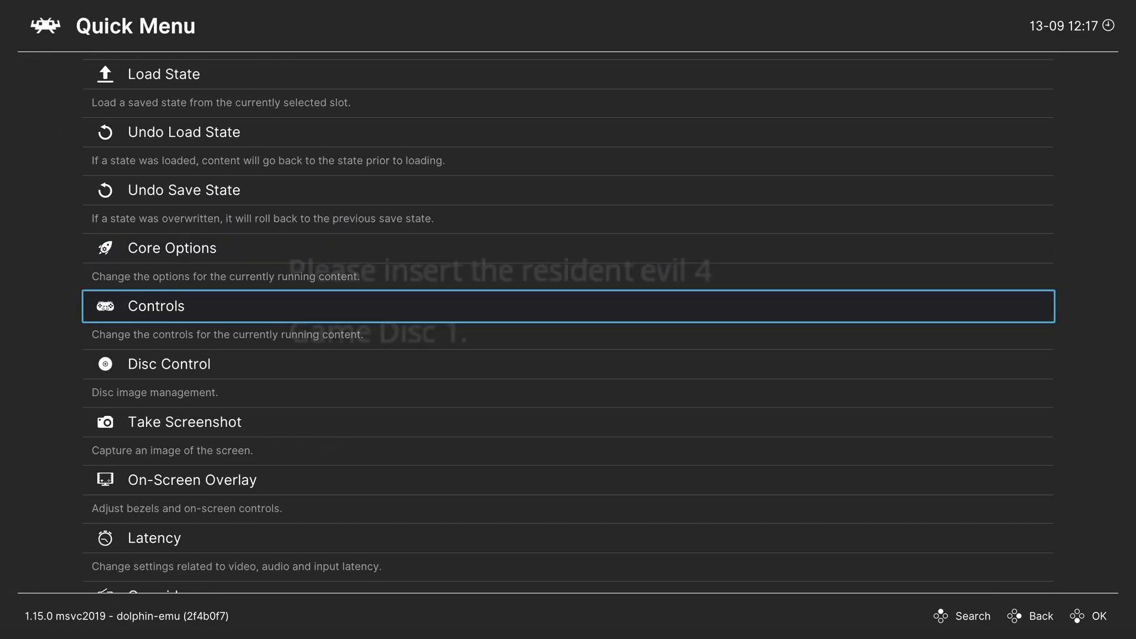
key("Down")
key("Return")
key("Return")
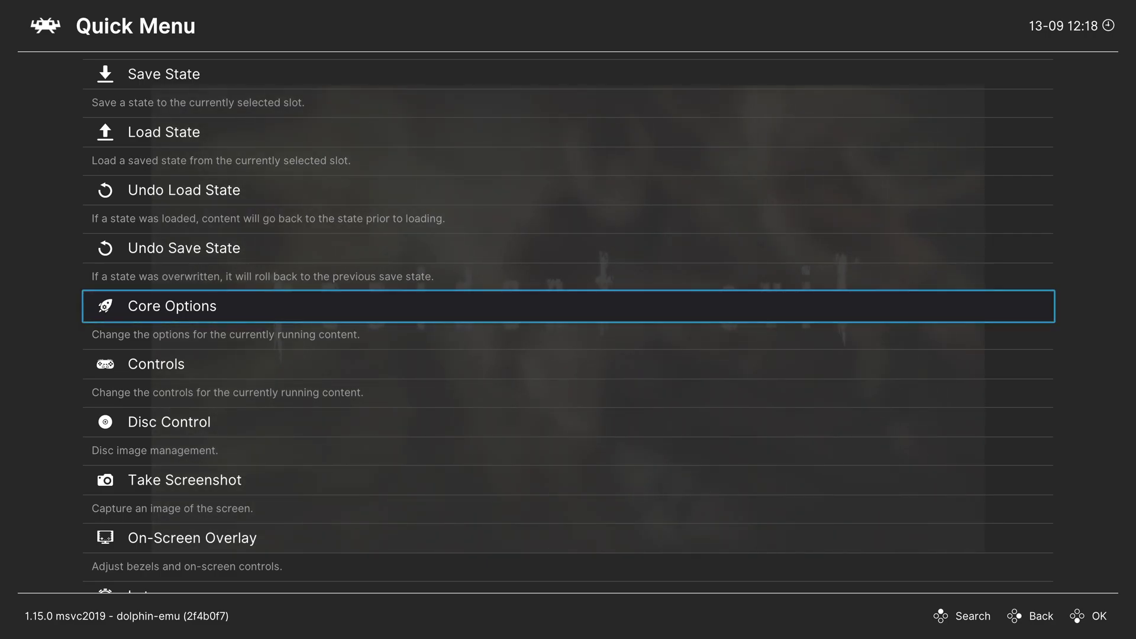
Step: Open the core options for Resident Evil 4 and raise the Internal Resolution to x4 (2560 x 2112)
key("Return")
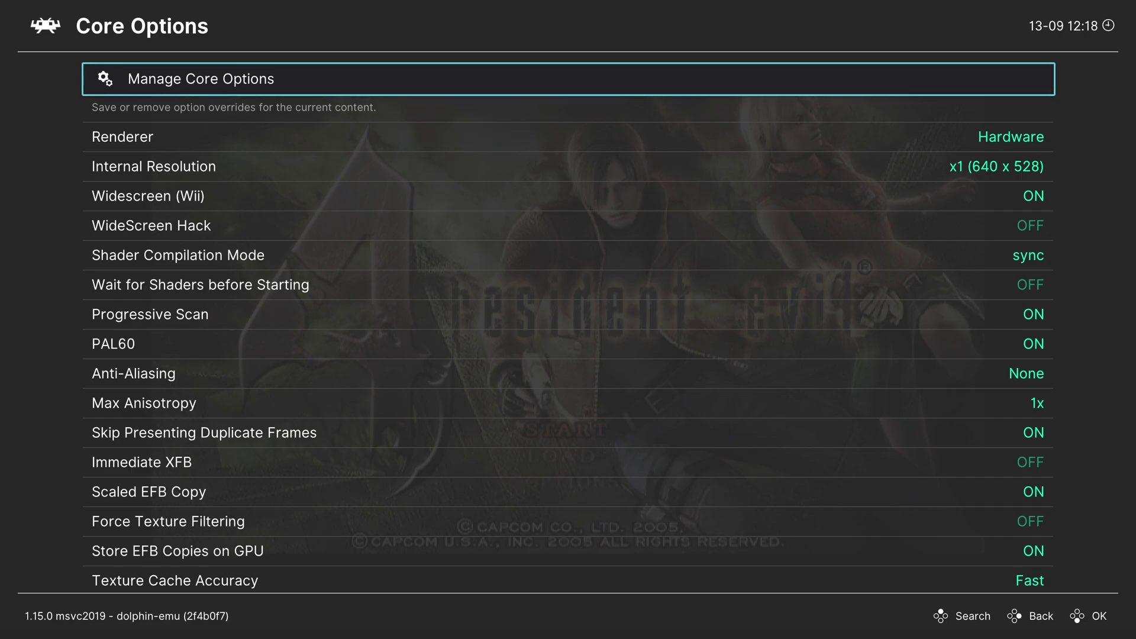
left_click(568, 137)
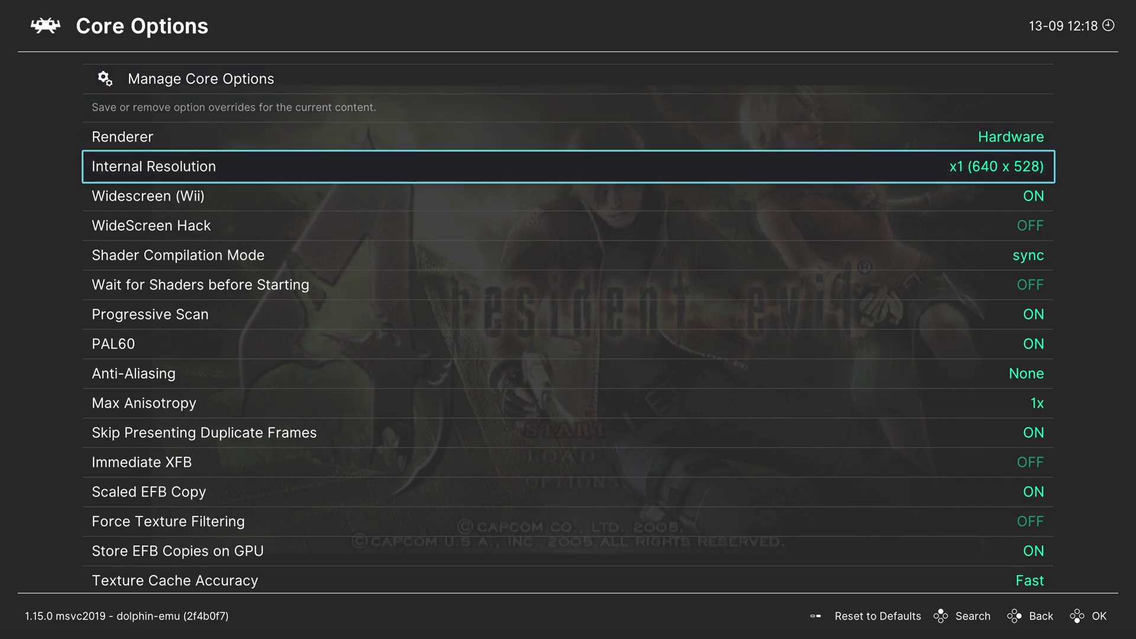
key("Right")
key("Right")
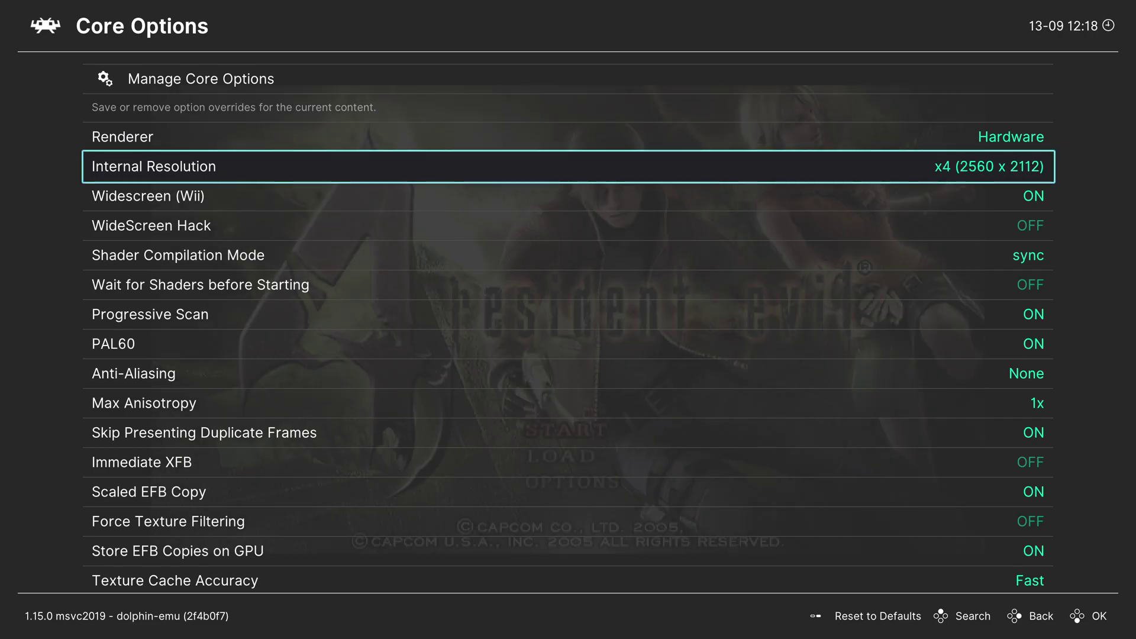
Step: Compare Internal Resolution values such as x3 (1920 x 1584) and x5 (3200 x 2640), then go back to x4 (2560 x 2112)
key("Right")
key("Right")
key("Right")
key("Left")
key("Left")
key("Left")
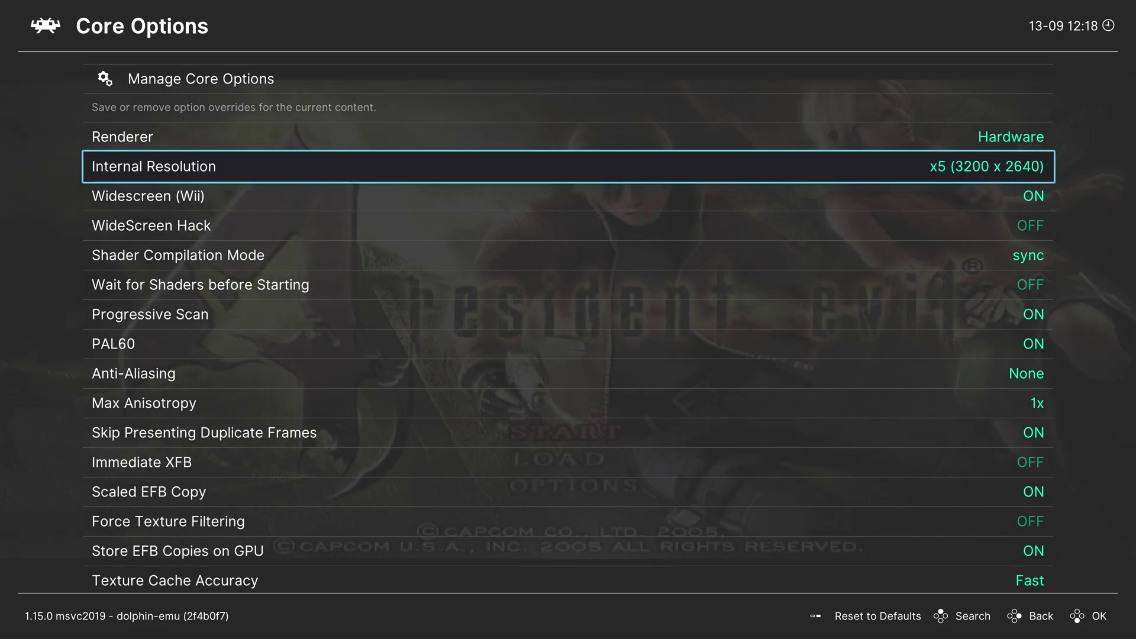
key("Left")
key("Left")
key("Right")
key("Right")
key("Left")
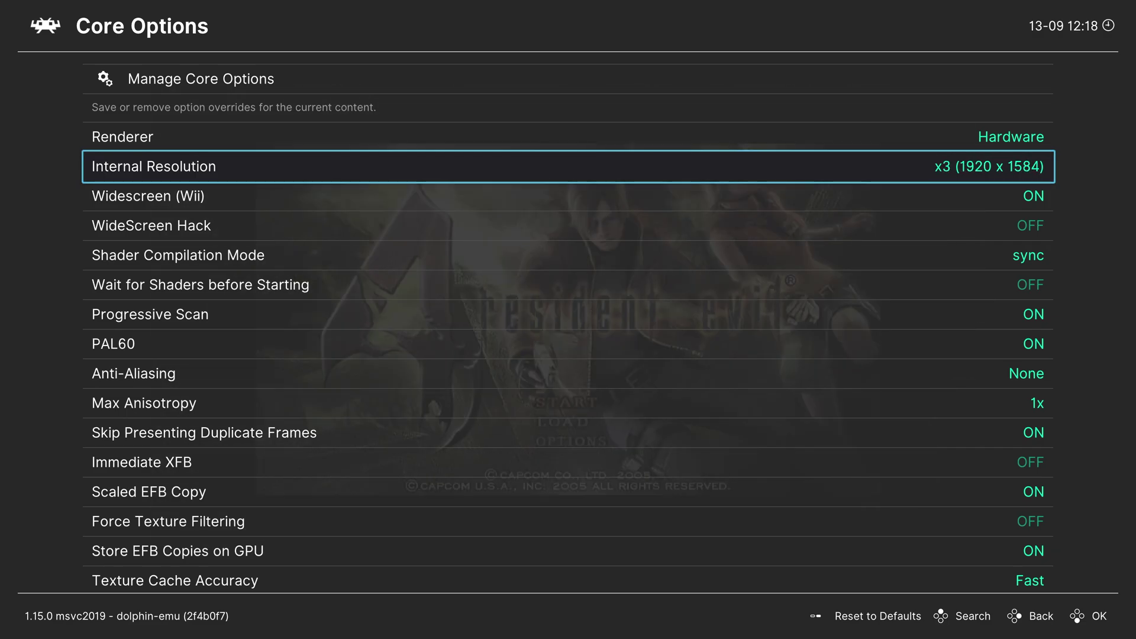
key("Right")
key("Left")
key("Right")
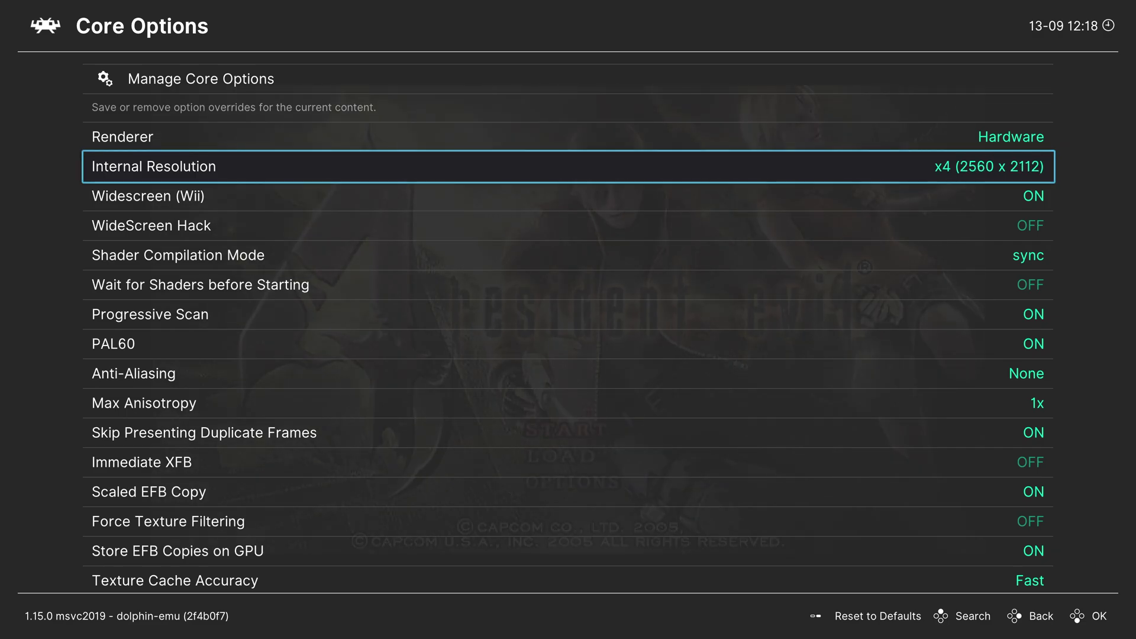
key("Left")
key("Right")
key("Left")
key("Left")
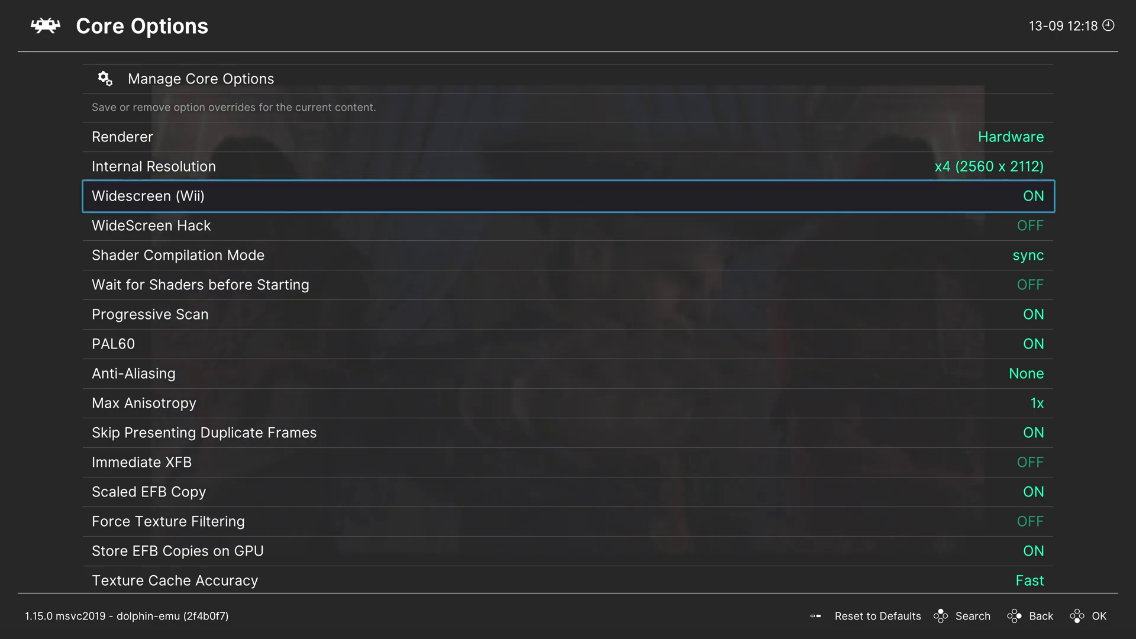
Step: Try the WideScreen Hack by switching it on and off several times, leaving it off
key("Down")
key("Right")
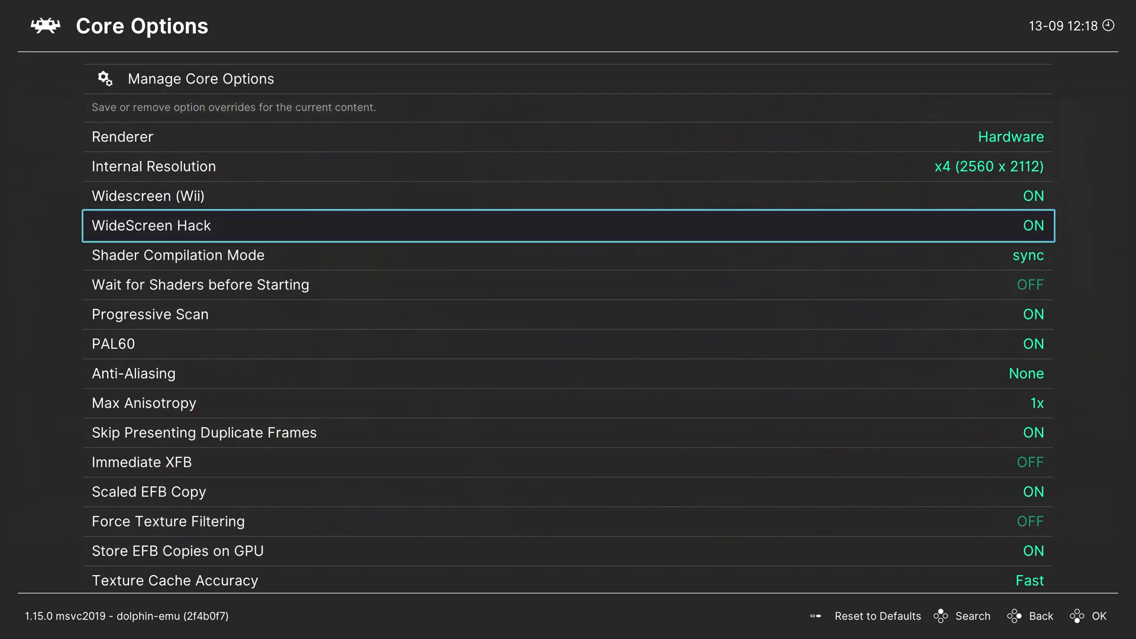
key("Left")
key("Right")
key("Left")
key("Right")
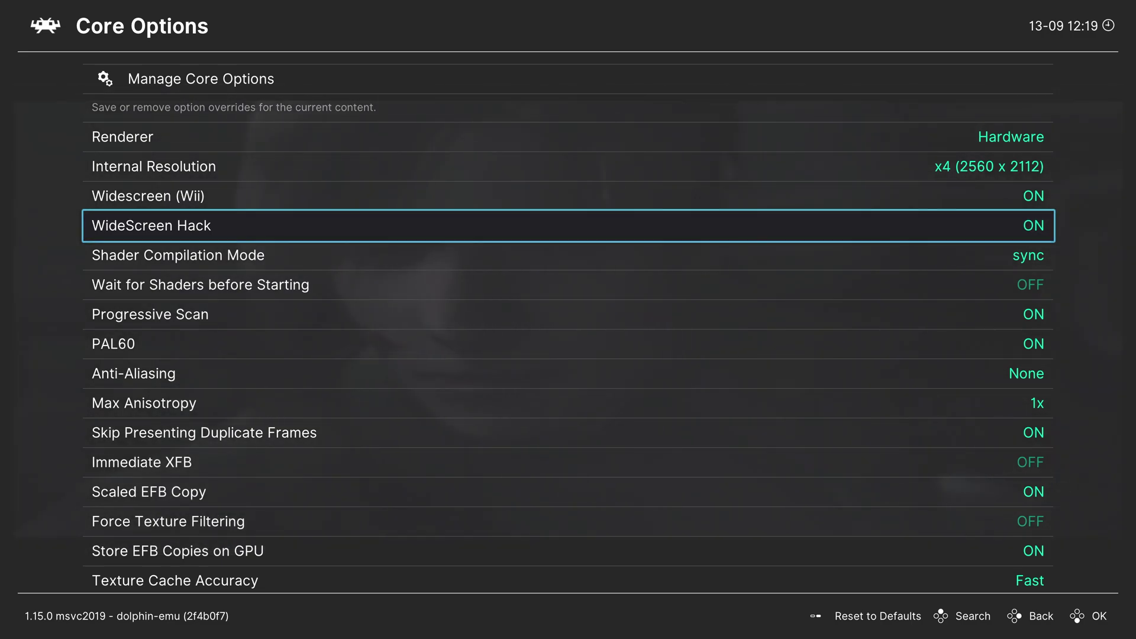
key("Left")
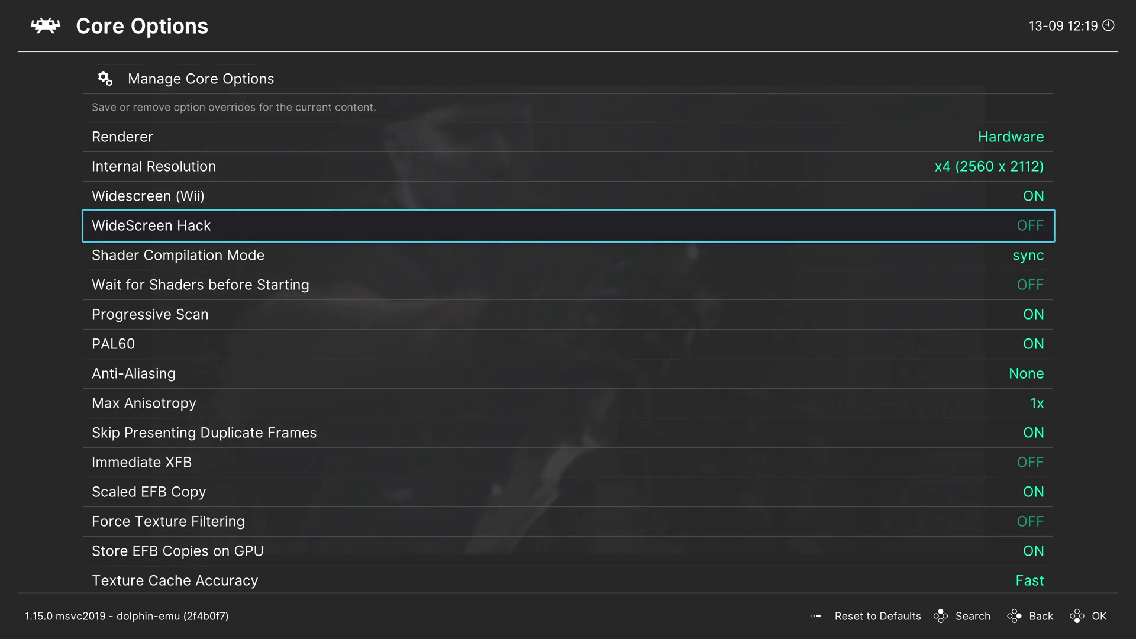
Step: Examine the available Shader Compilation Mode choices and keep sync selected
key("Down")
key("Return")
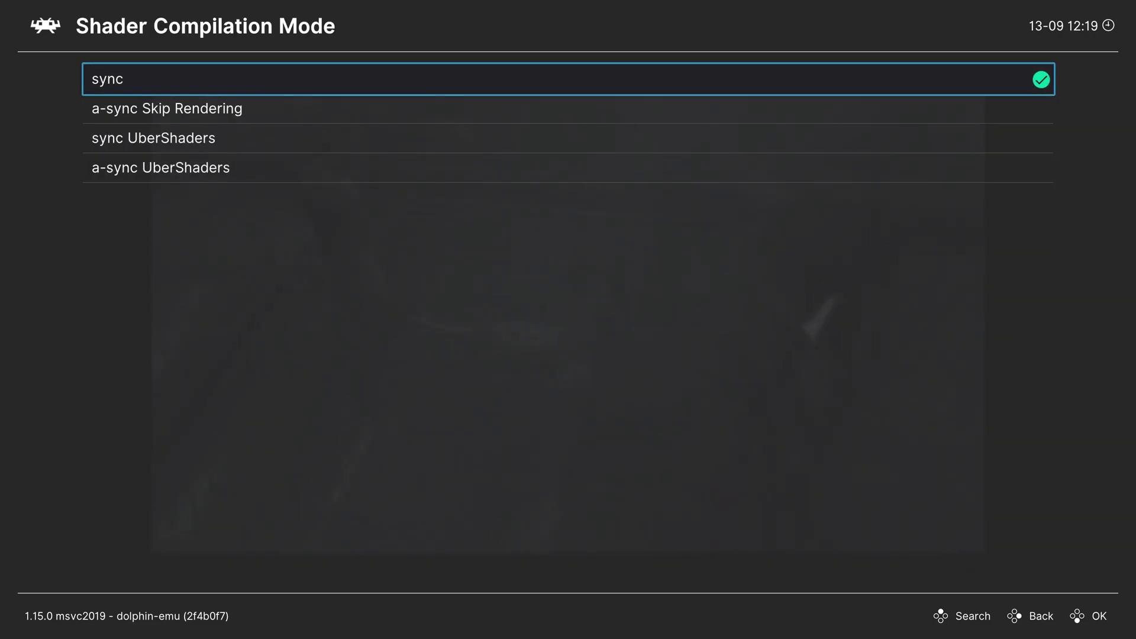
key("Return")
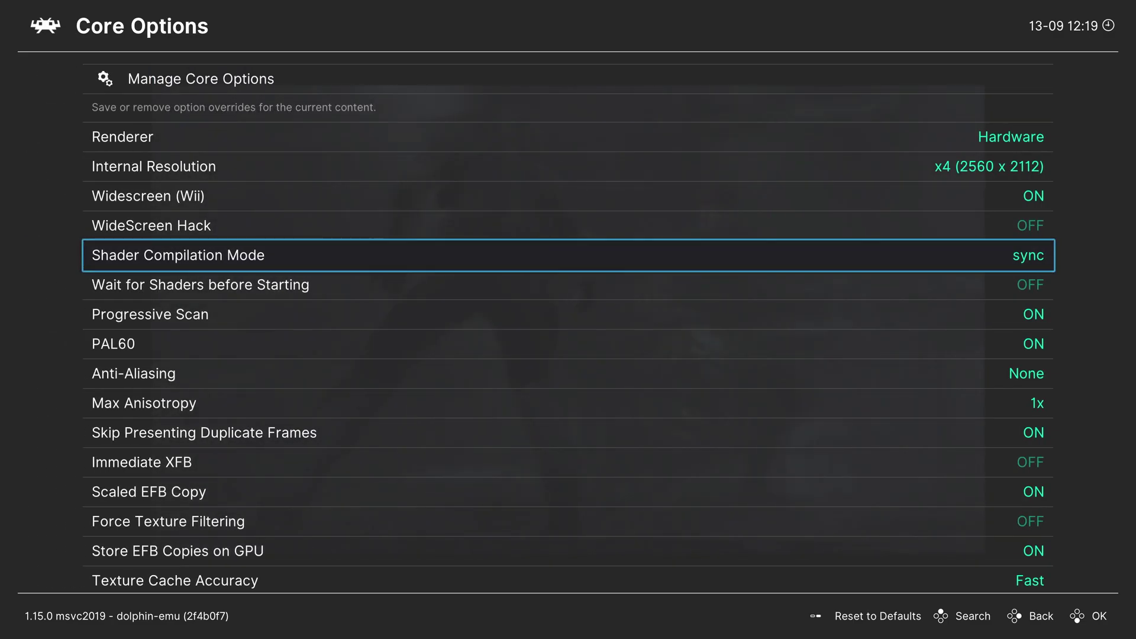
Step: Toggle Wait for Shaders before Starting on and off to demonstrate it, leaving it off
key("Down")
key("Right")
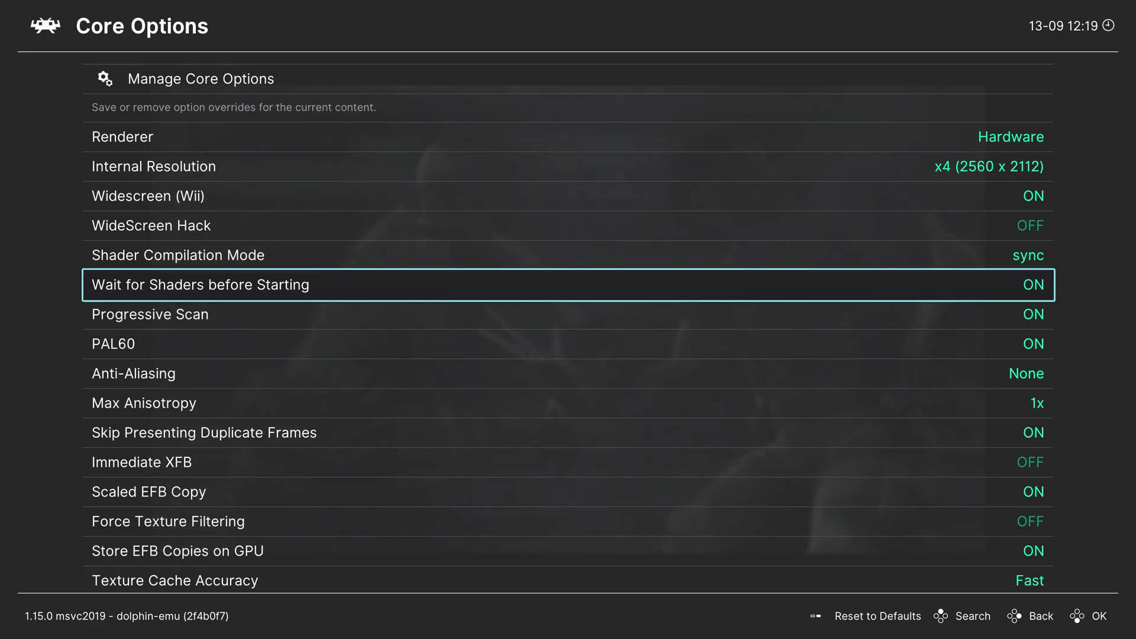
key("Left")
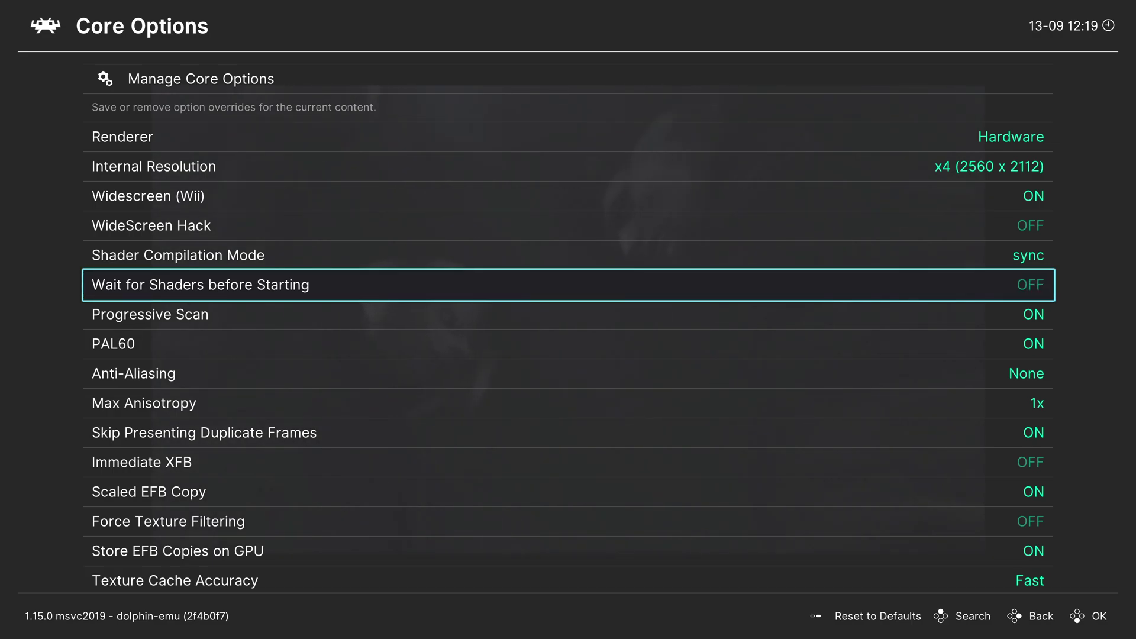
key("Left")
key("Right")
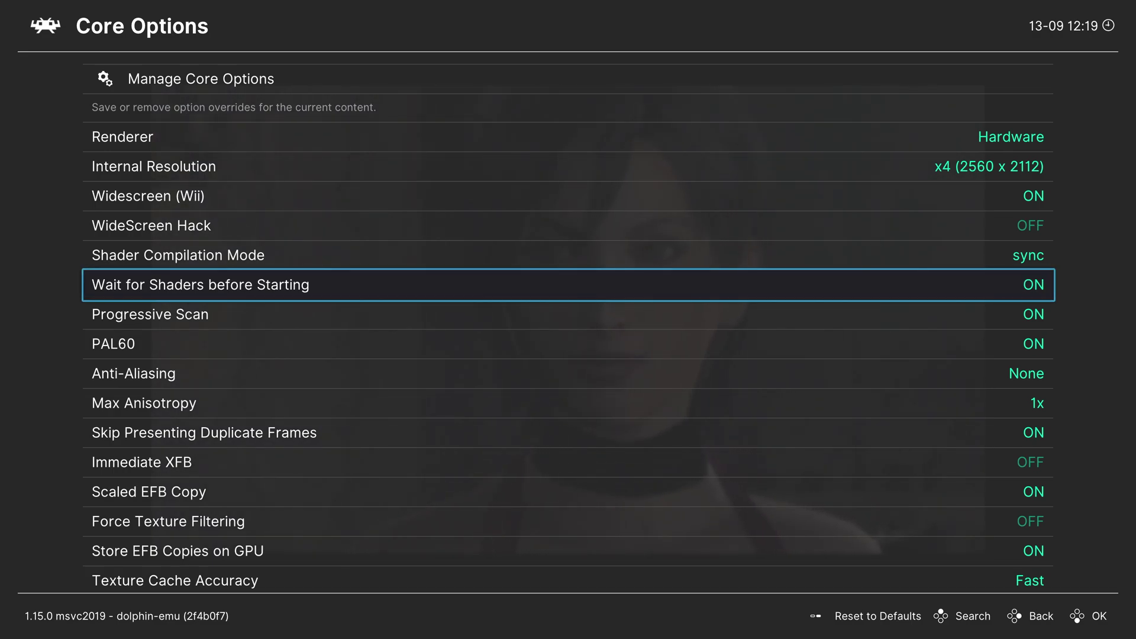
key("Left")
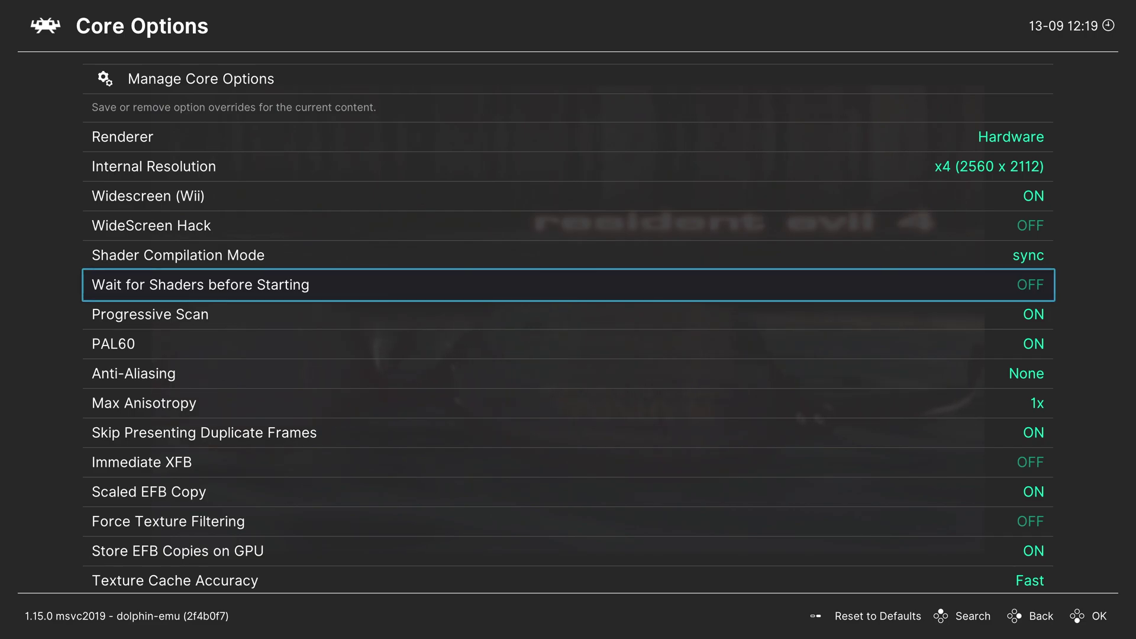
key("Right")
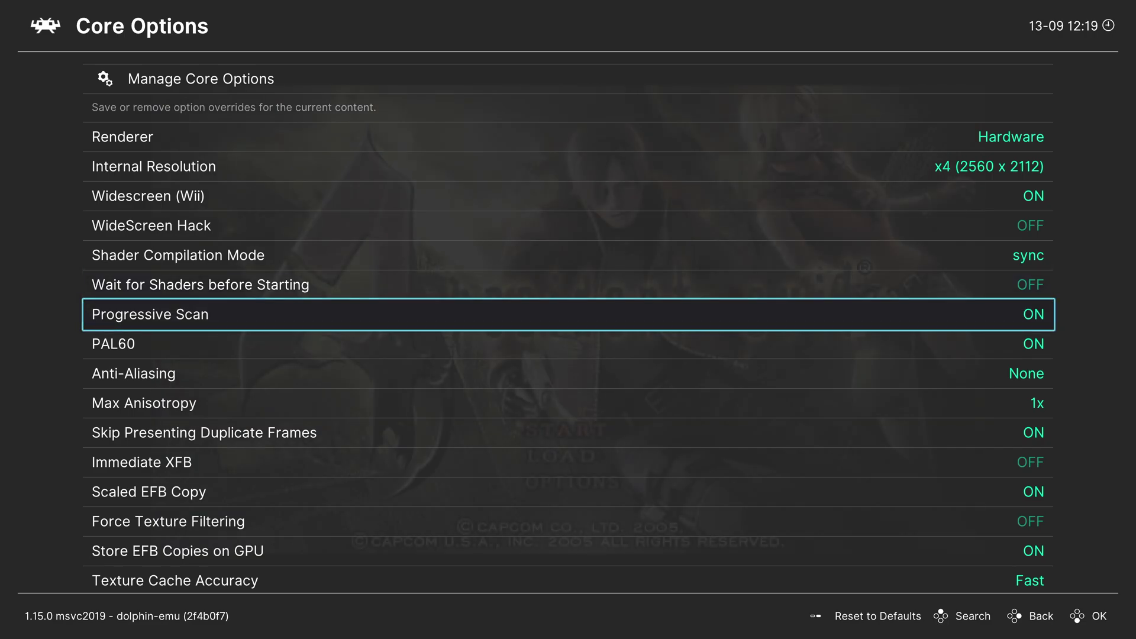
Step: Examine the MSAA and SSAA choices for Anti-Aliasing and keep None selected
key("Down")
key("Up")
key("Down")
key("Down")
key("Return")
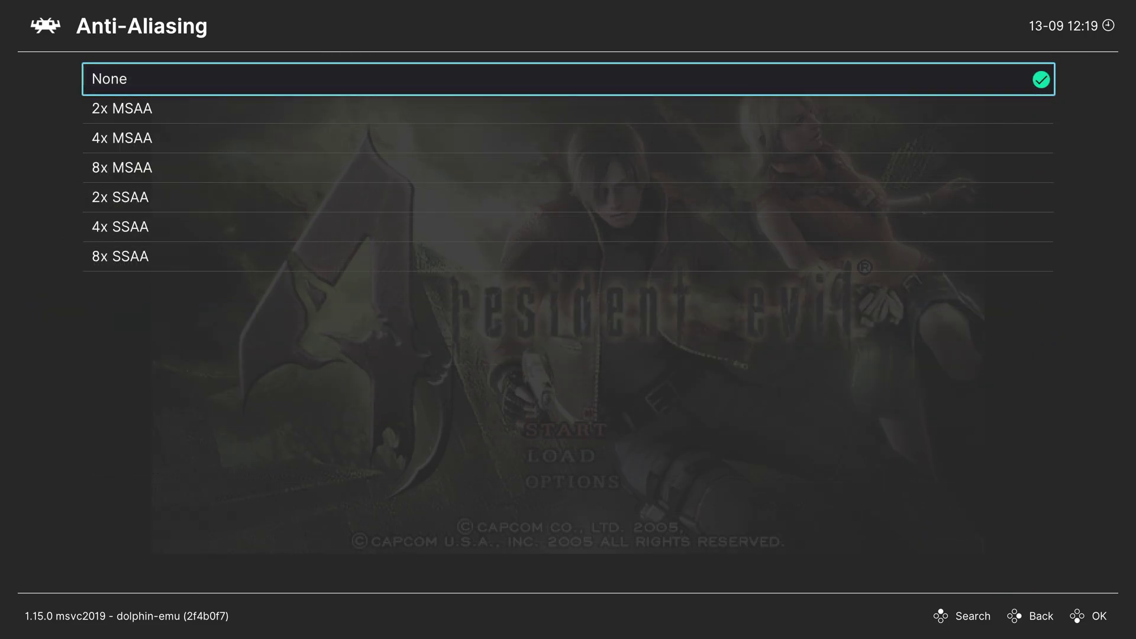
key("Return")
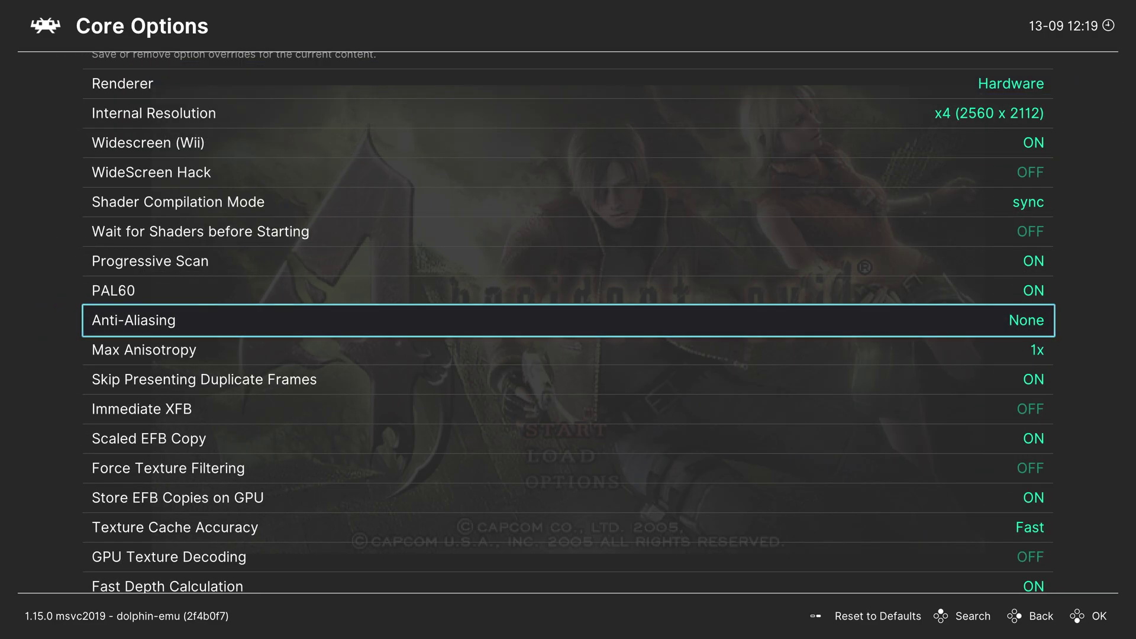
Step: Examine the available Max Anisotropy levels and keep 1x selected
key("Down")
key("Return")
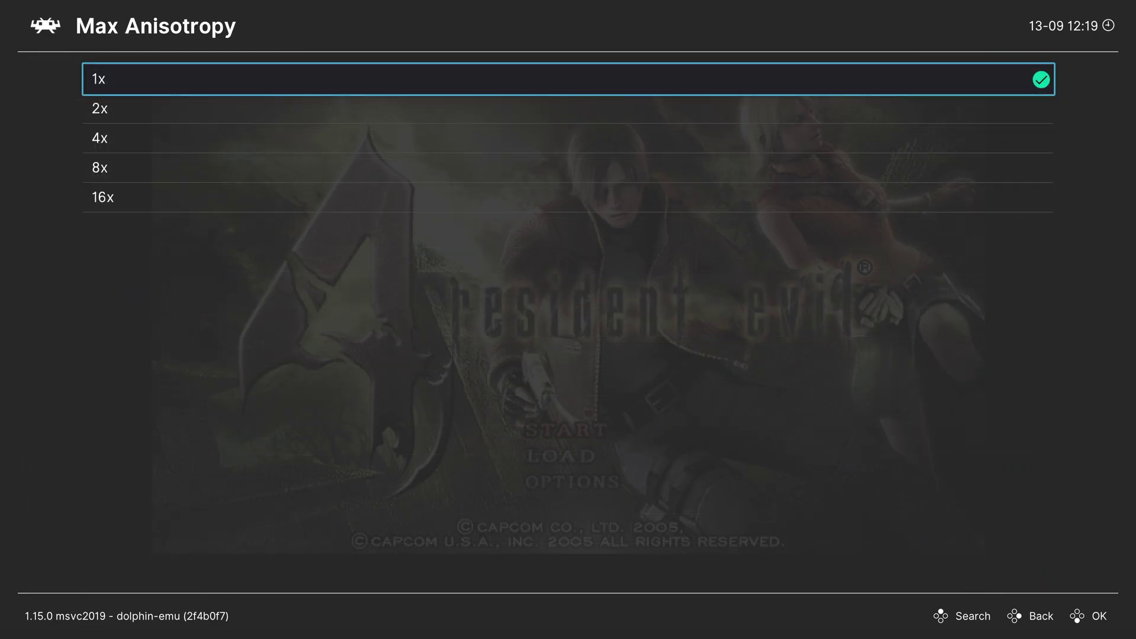
key("Return")
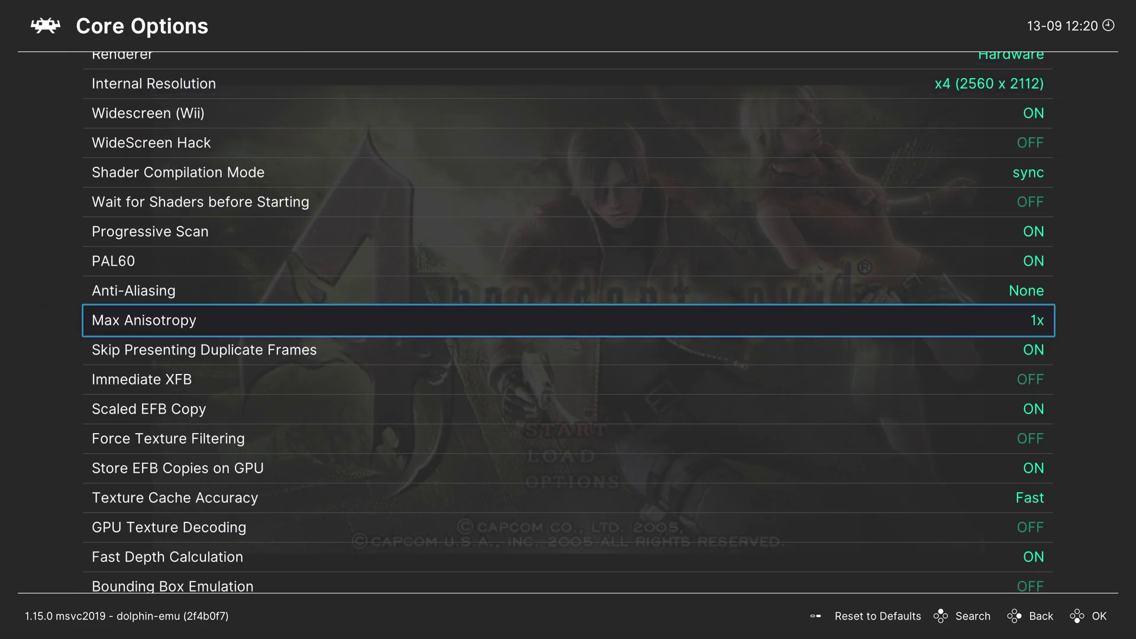
Step: Examine the graphics options from Skip Presenting Duplicate Frames through Texture Cache Accuracy, including Immediate XFB and Scaled EFB Copy
key("Down")
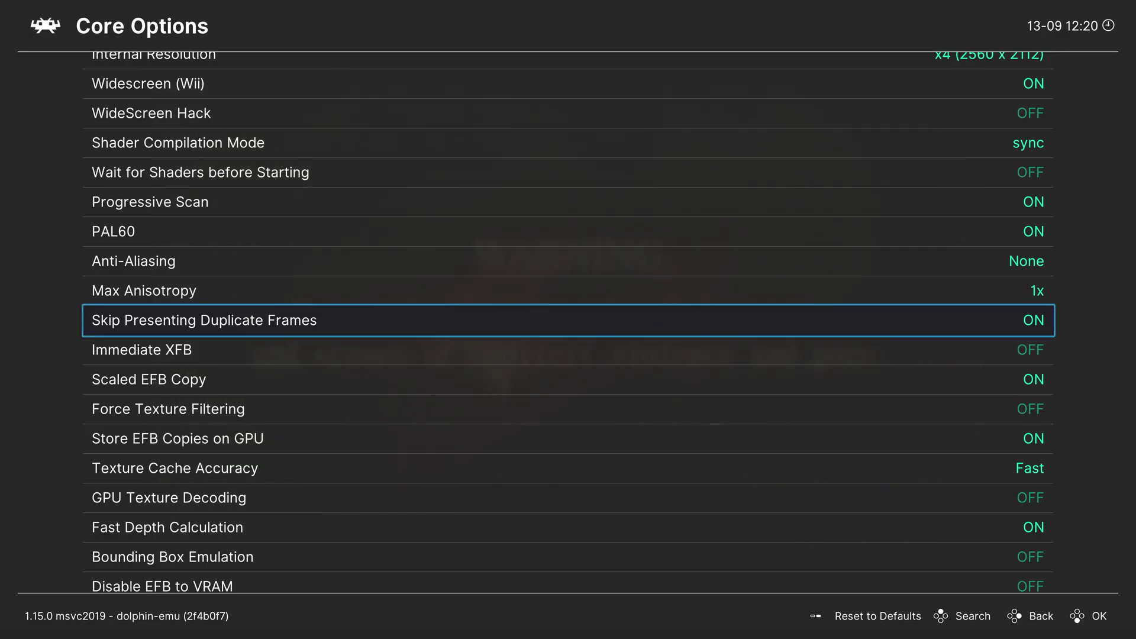
key("Down")
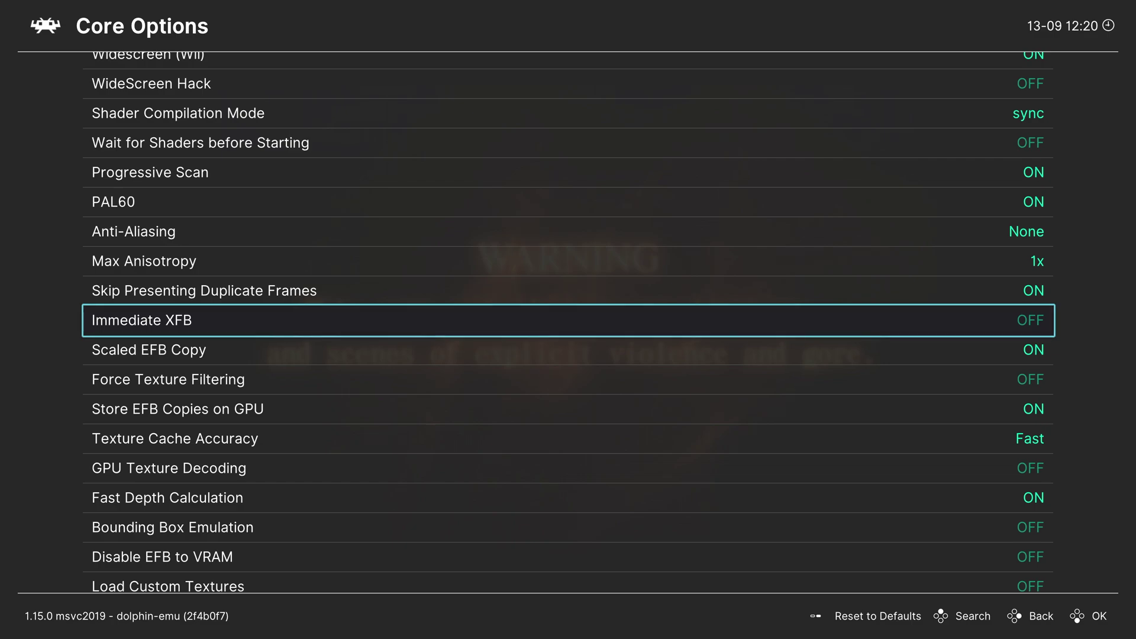
key("Down")
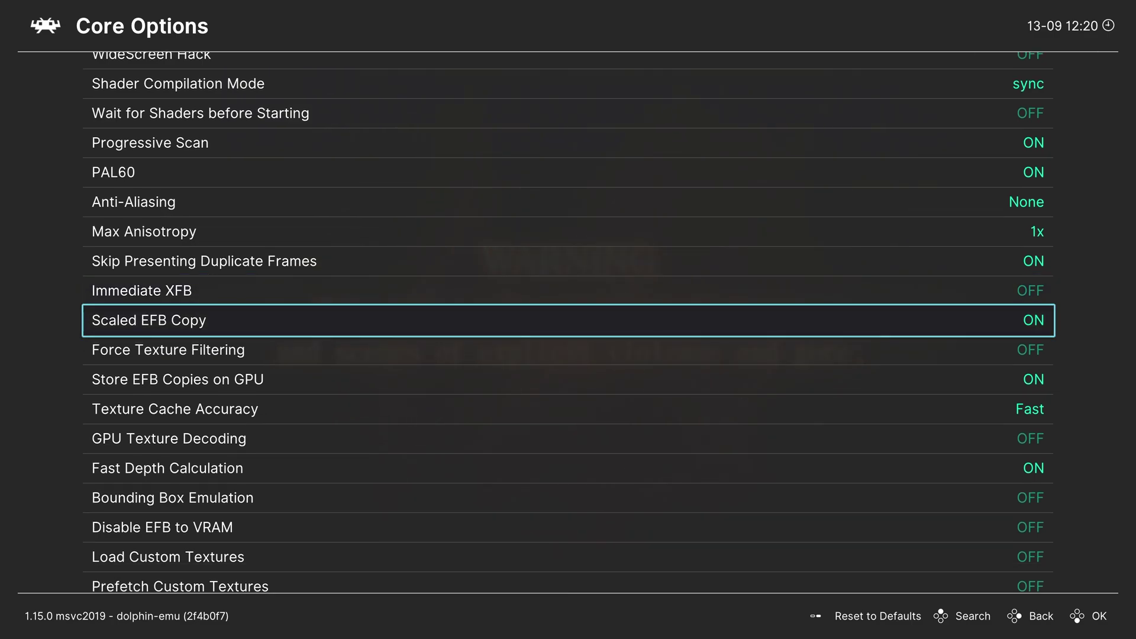
key("Down")
key("Up")
key("Up")
key("Up")
key("Up")
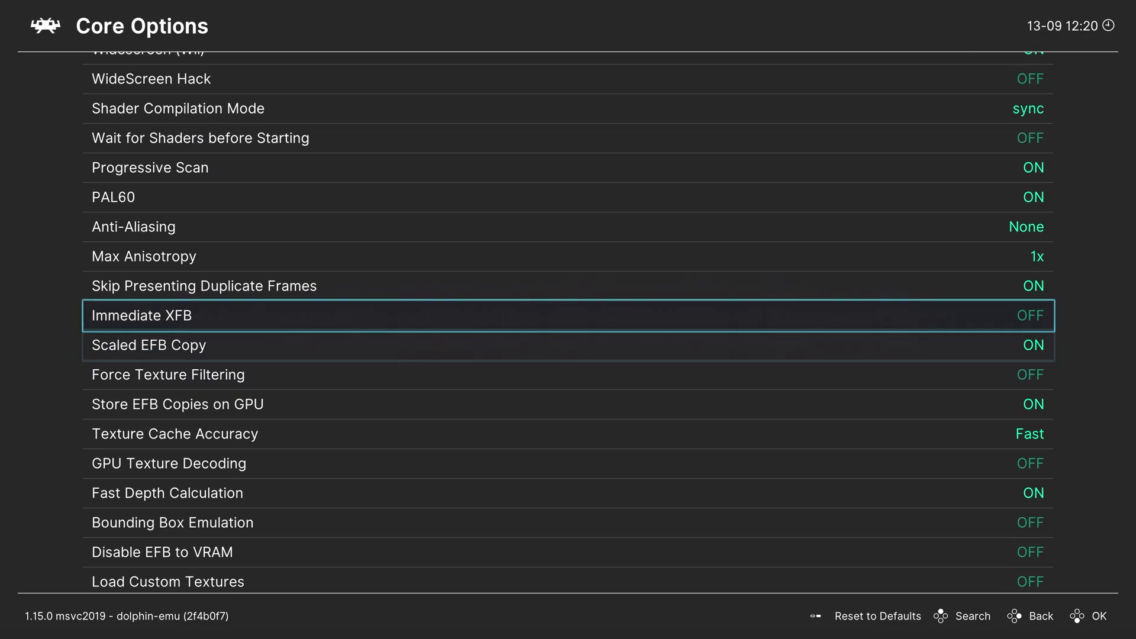
key("Down")
key("Down")
key("Down")
key("Down")
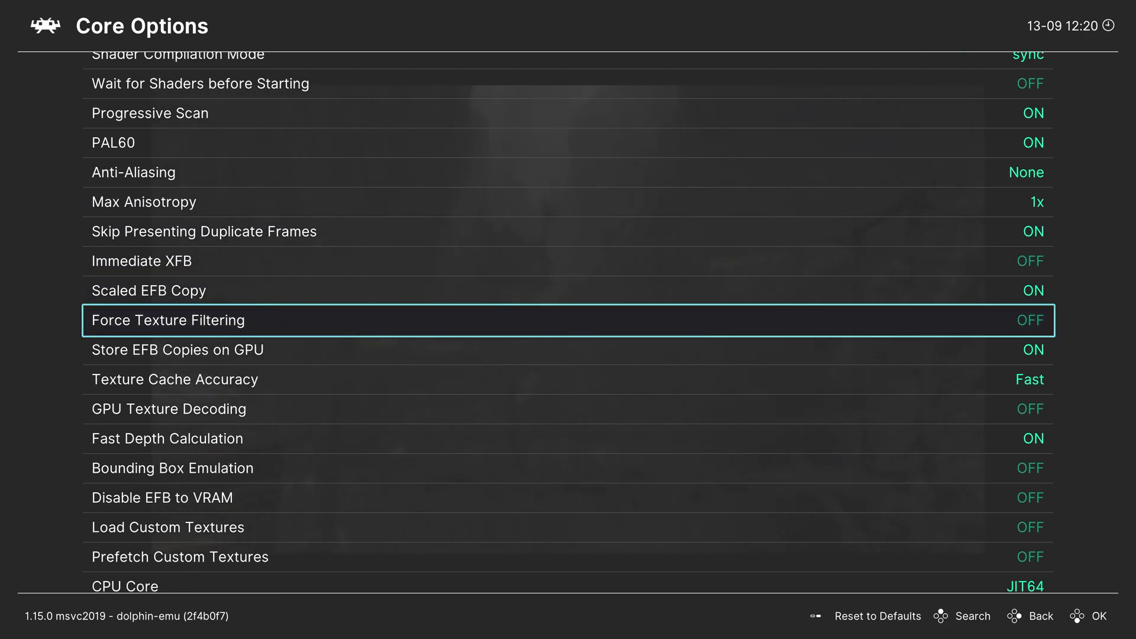
key("Down")
key("Down")
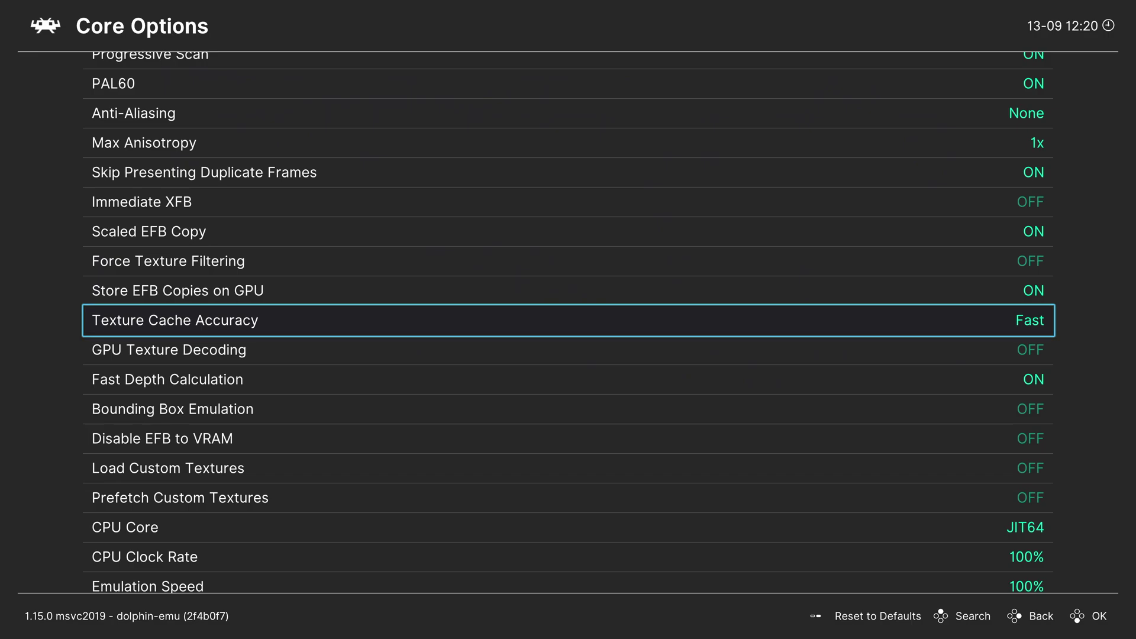
Step: Toggle GPU Texture Decoding on and back off to demonstrate it
key("Down")
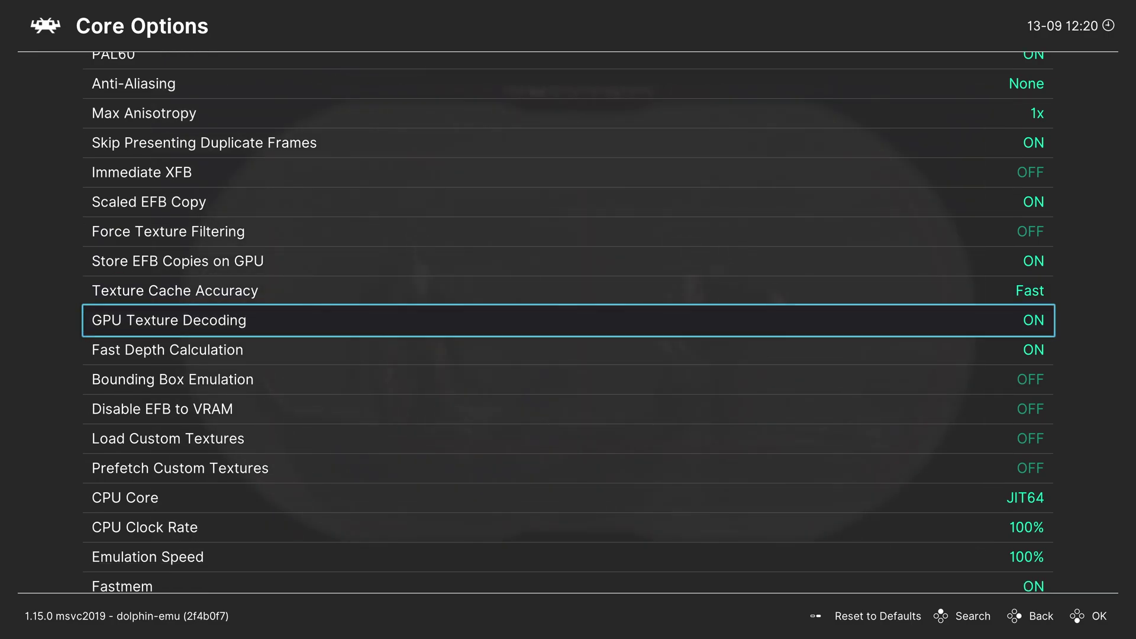
key("Right")
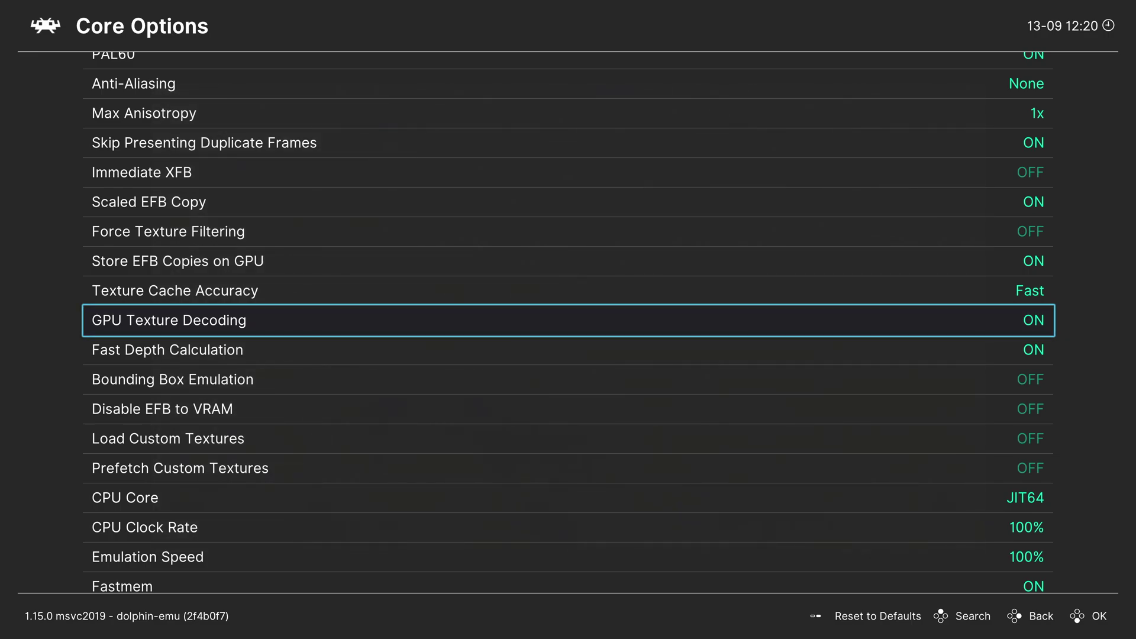
key("Left")
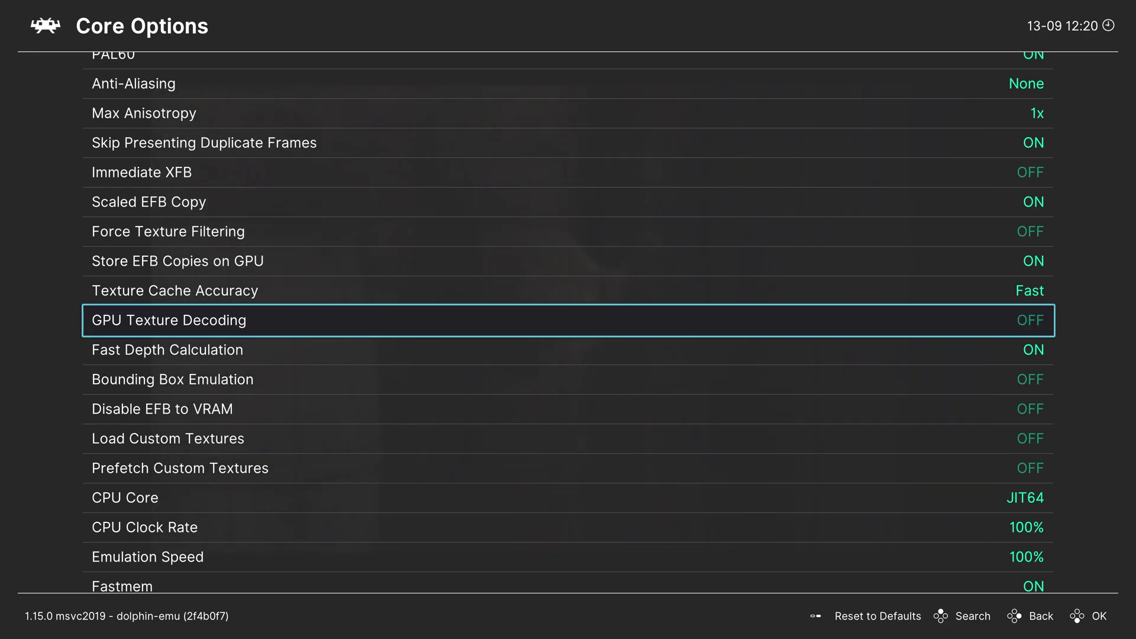
Step: Examine the options from Fast Depth Calculation through CPU Core, including Bounding Box Emulation and the custom texture settings
key("Down")
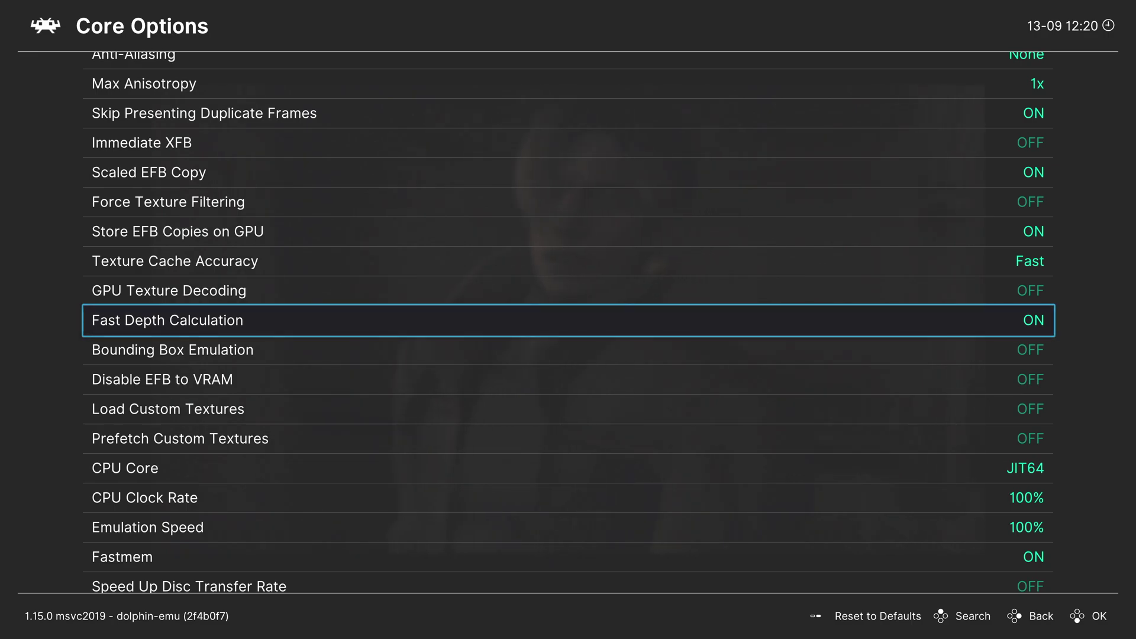
key("Down")
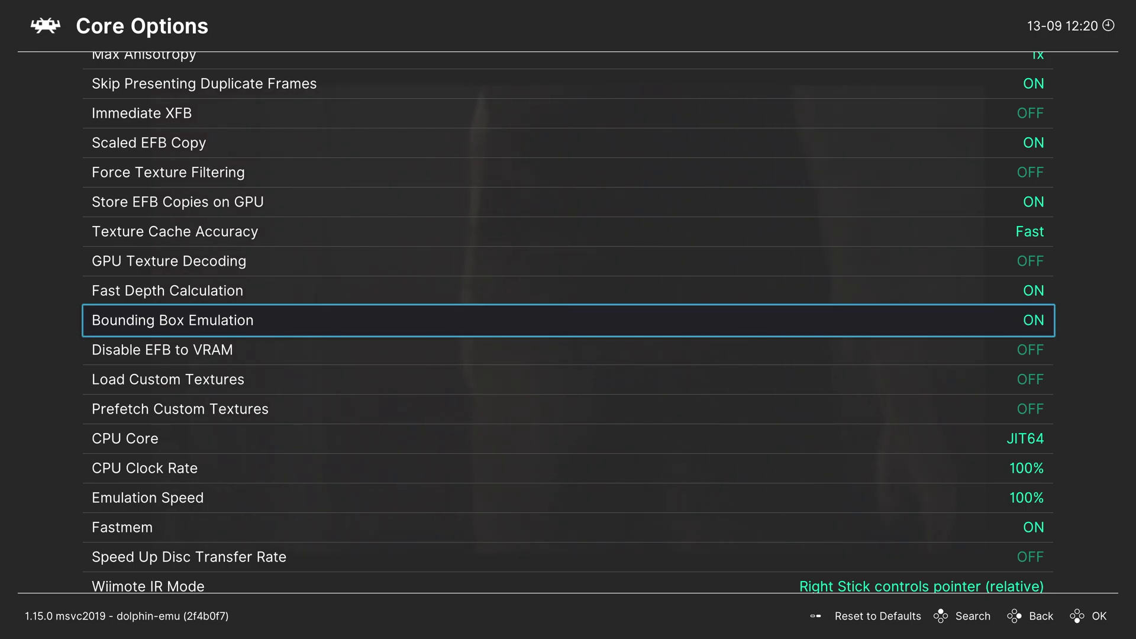
key("Down")
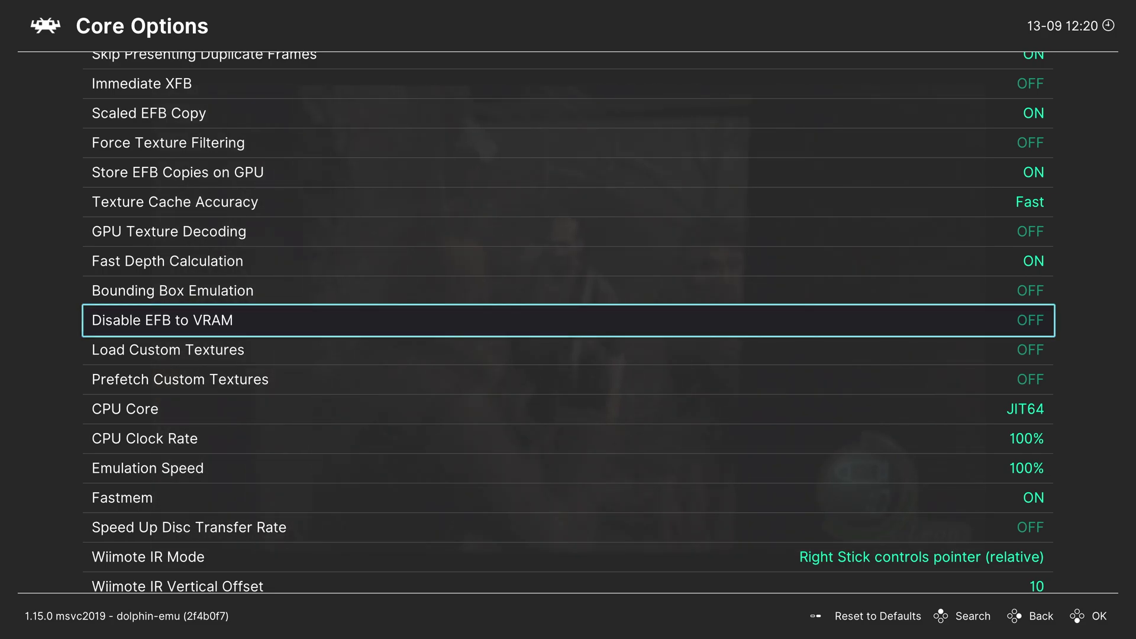
key("Down")
key("Down")
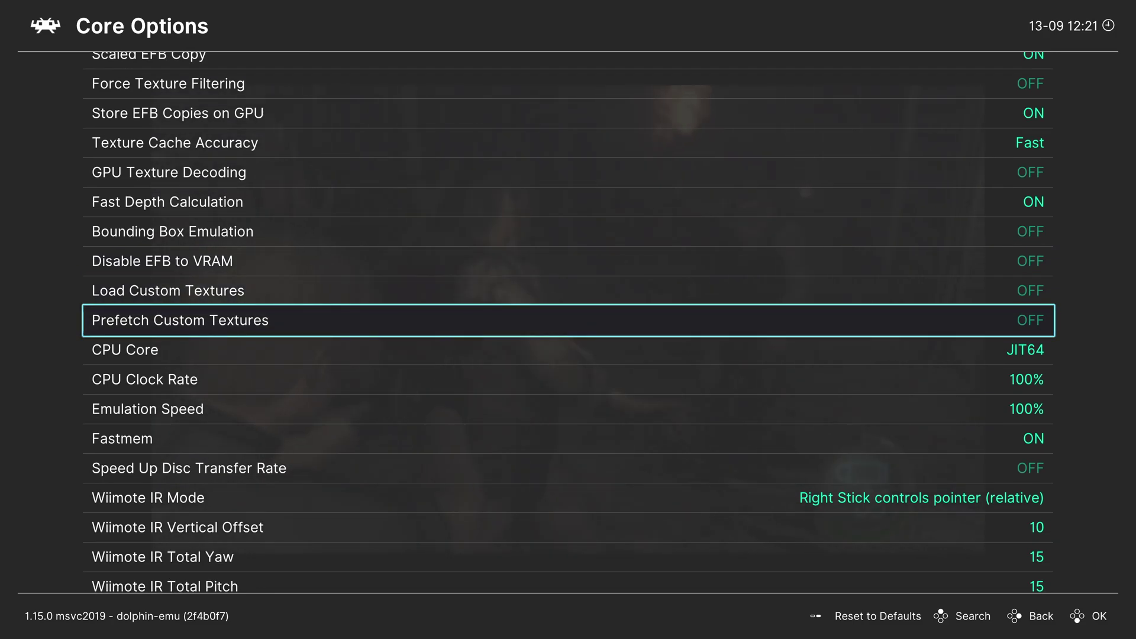
key("Down")
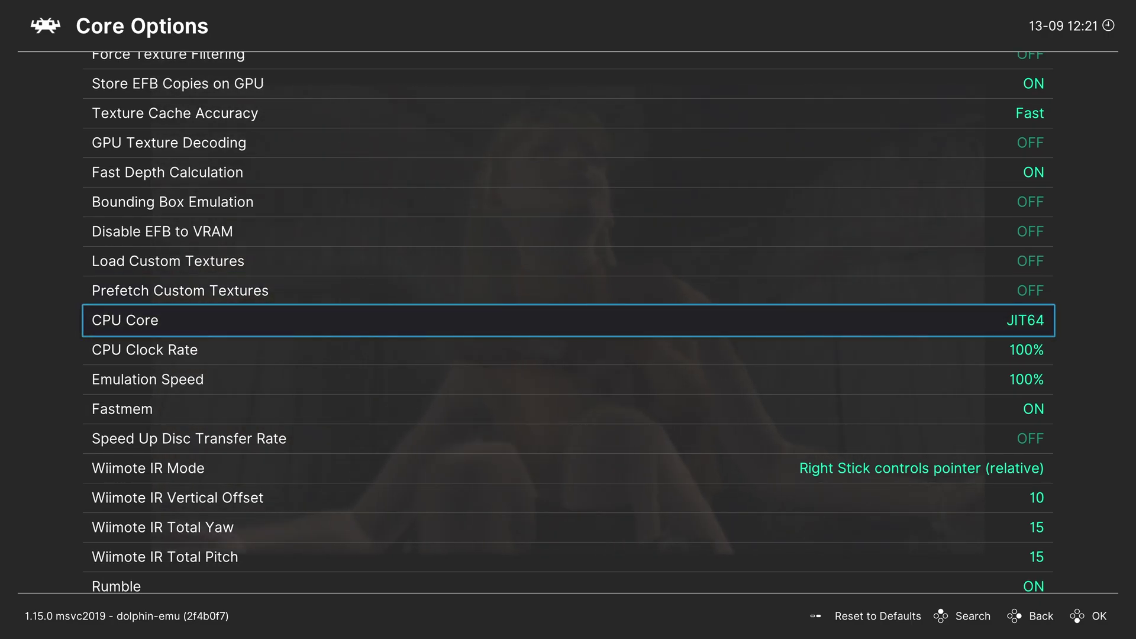
Step: Lower the CPU Clock Rate to 70% as a demonstration and return it to 100%
key("Down")
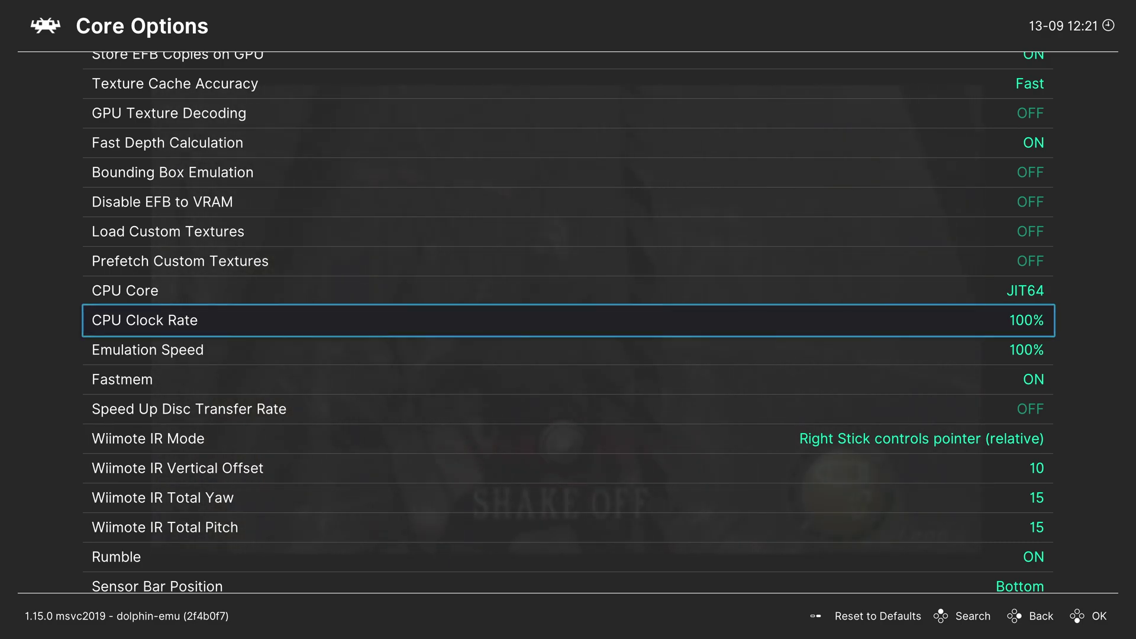
key("Left")
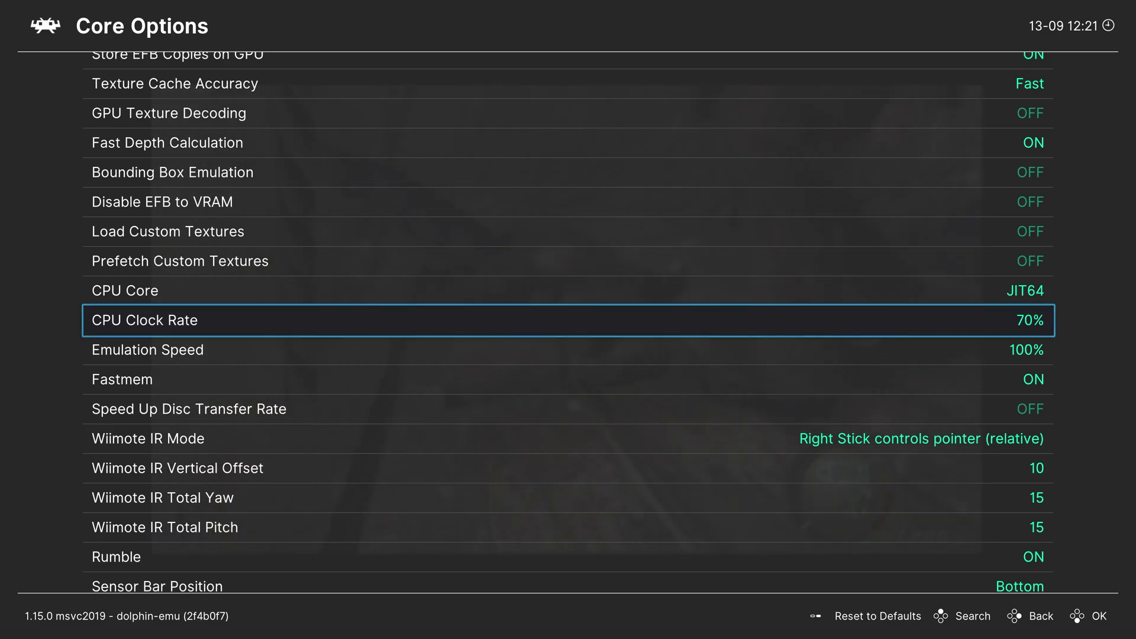
key("Right")
key("Right")
key("Right")
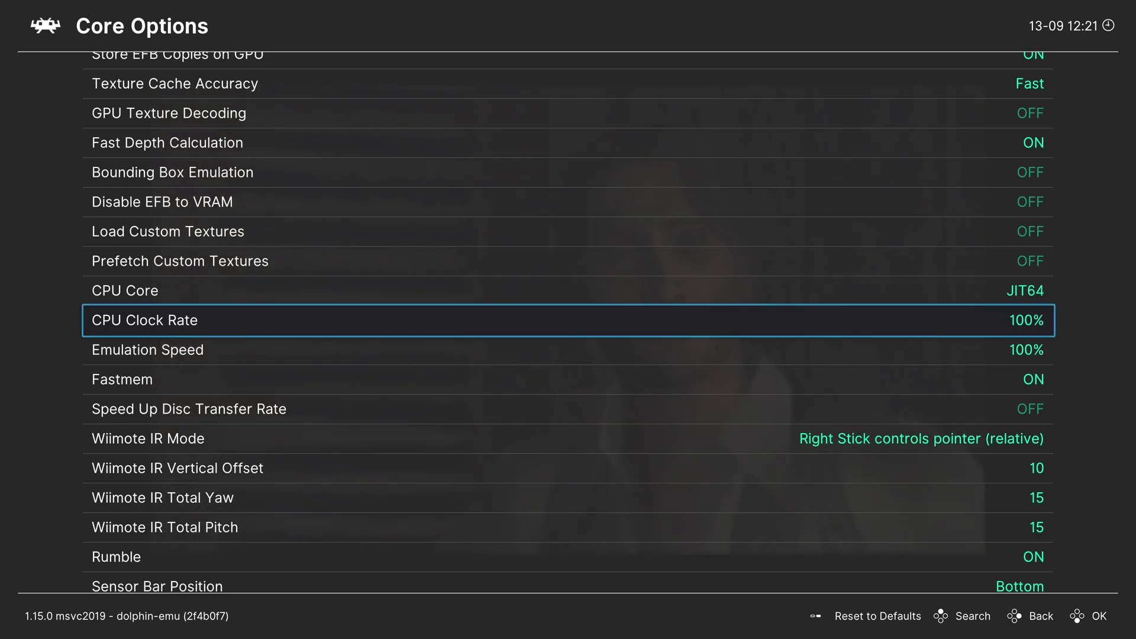
Step: Examine the Emulation Speed, Fastmem and Speed Up Disc Transfer Rate options
key("Down")
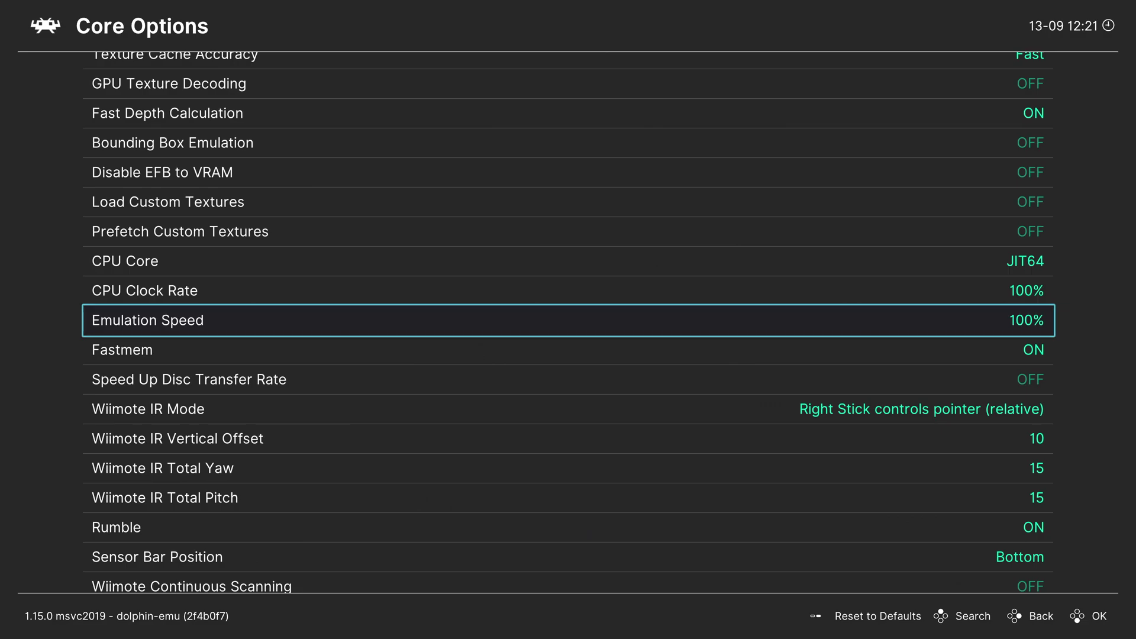
key("Down")
key("Down")
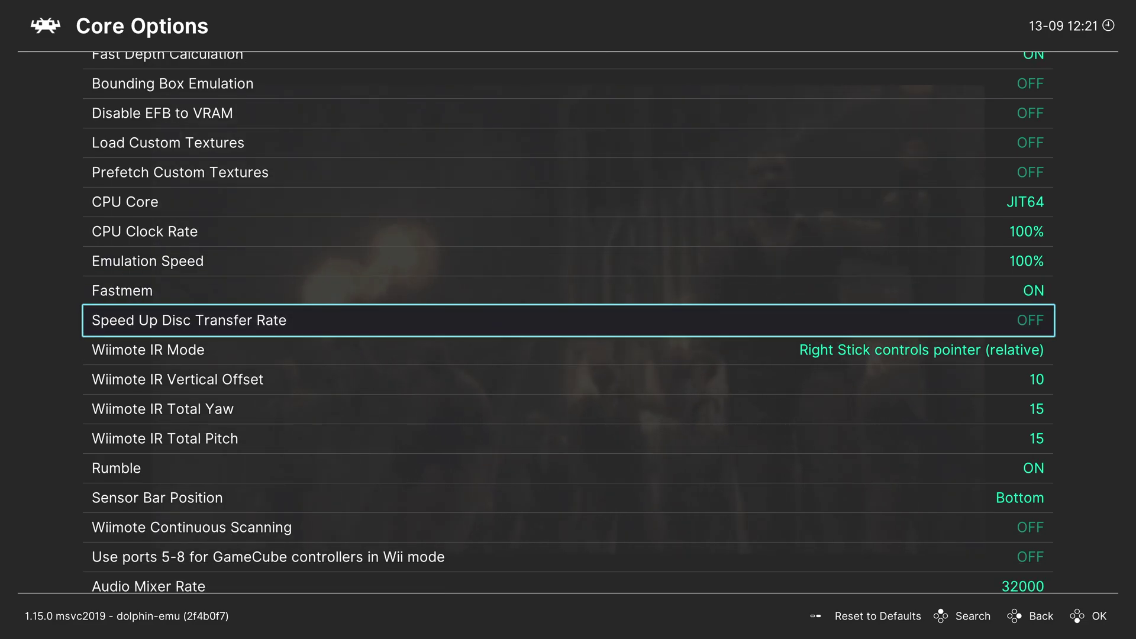
key("Right")
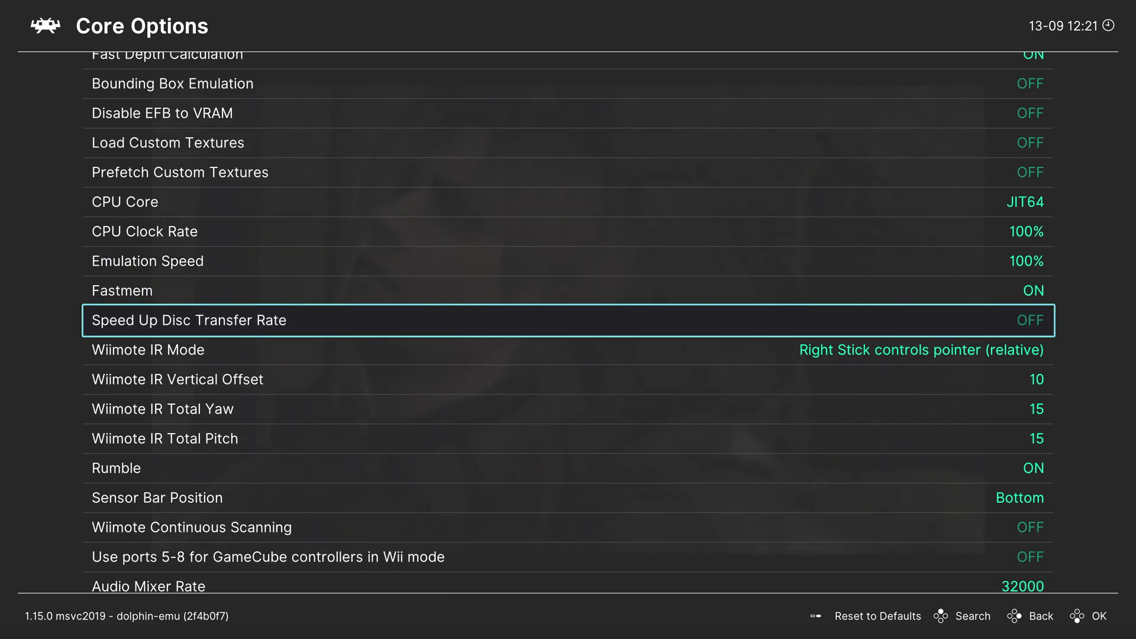
Step: Examine the Wiimote IR Mode choices and keep Right Stick controls pointer (relative) selected
key("Down")
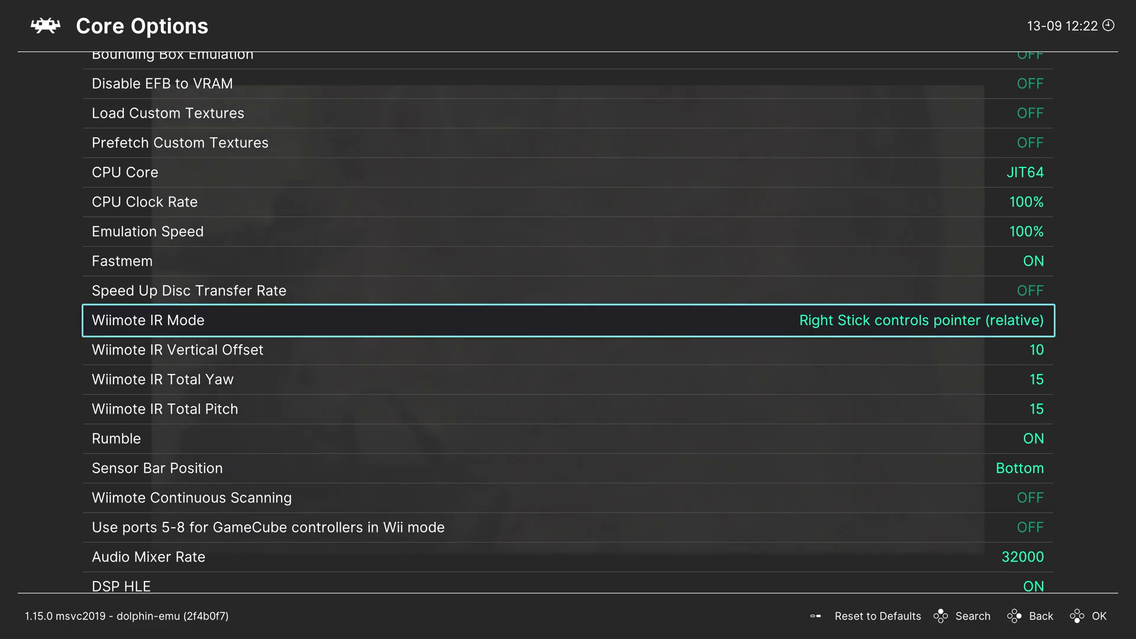
key("Return")
key("Down")
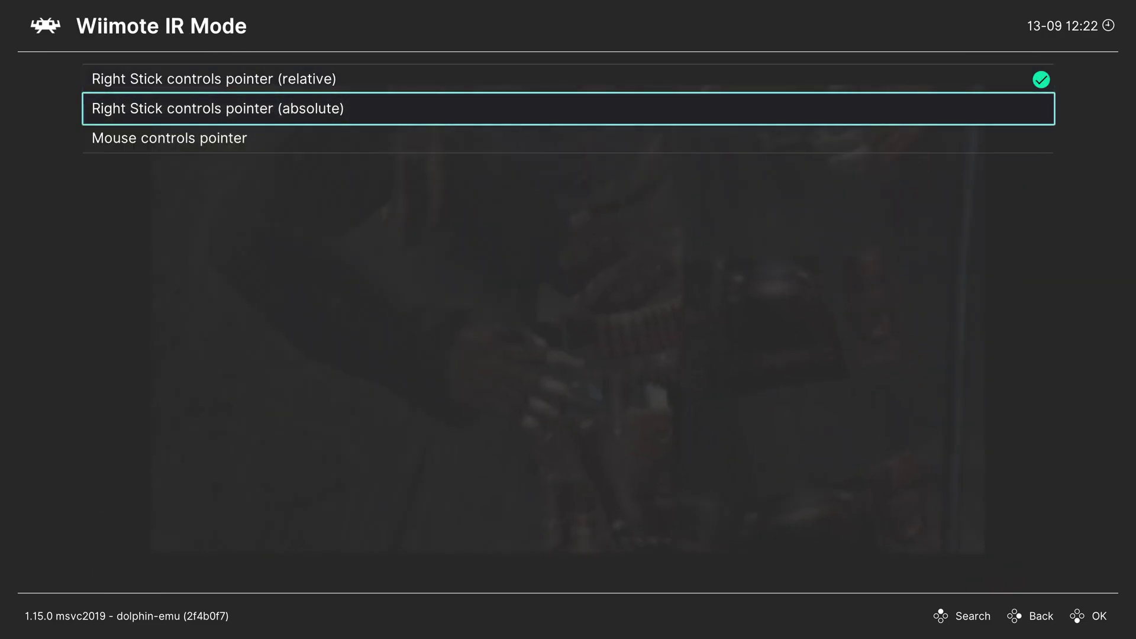
key("Up")
key("Down")
key("BackSpace")
Step: Examine the Wiimote IR Vertical Offset, Total Yaw and Total Pitch settings
key("Down")
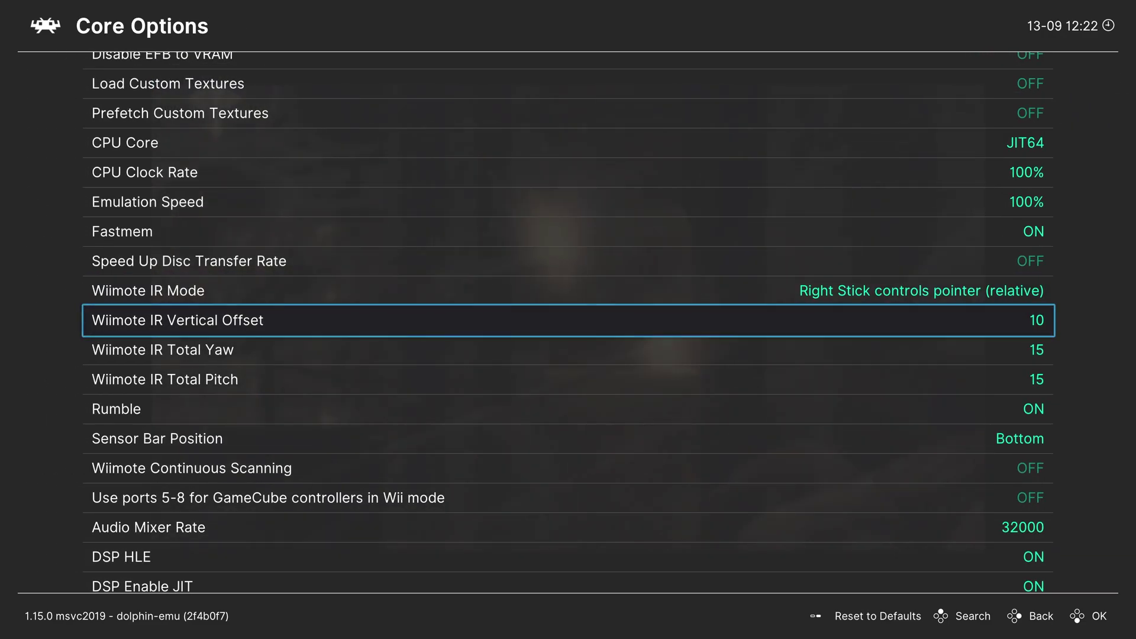
key("Down")
key("Down")
key("Up")
key("Down")
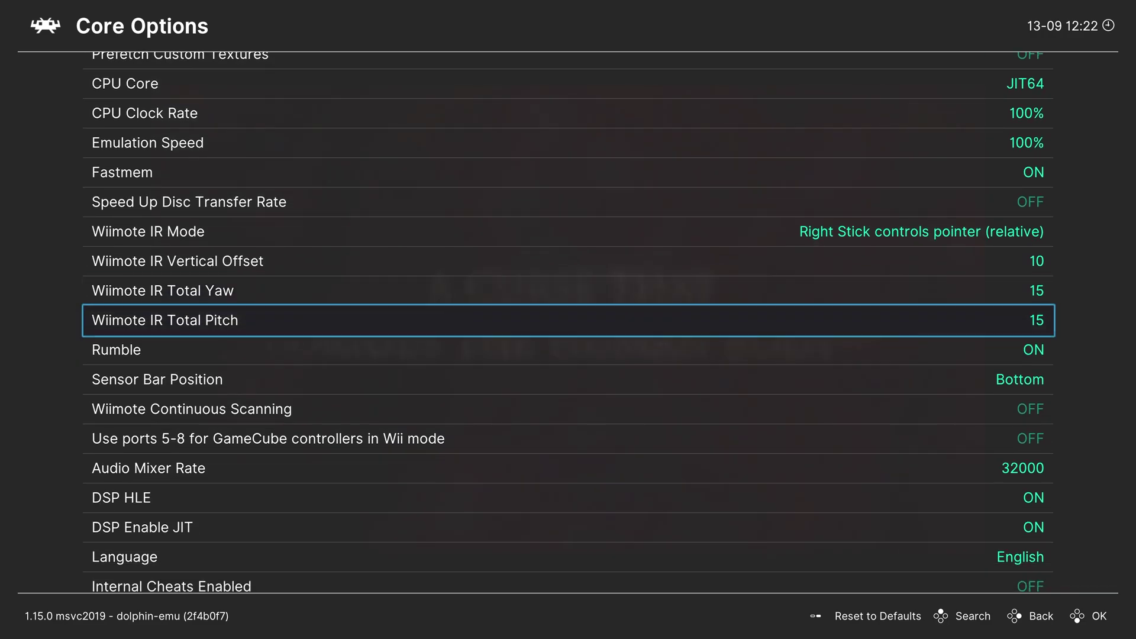
key("Up")
key("Up")
key("Down")
key("Down")
key("Up")
key("Up")
key("Down")
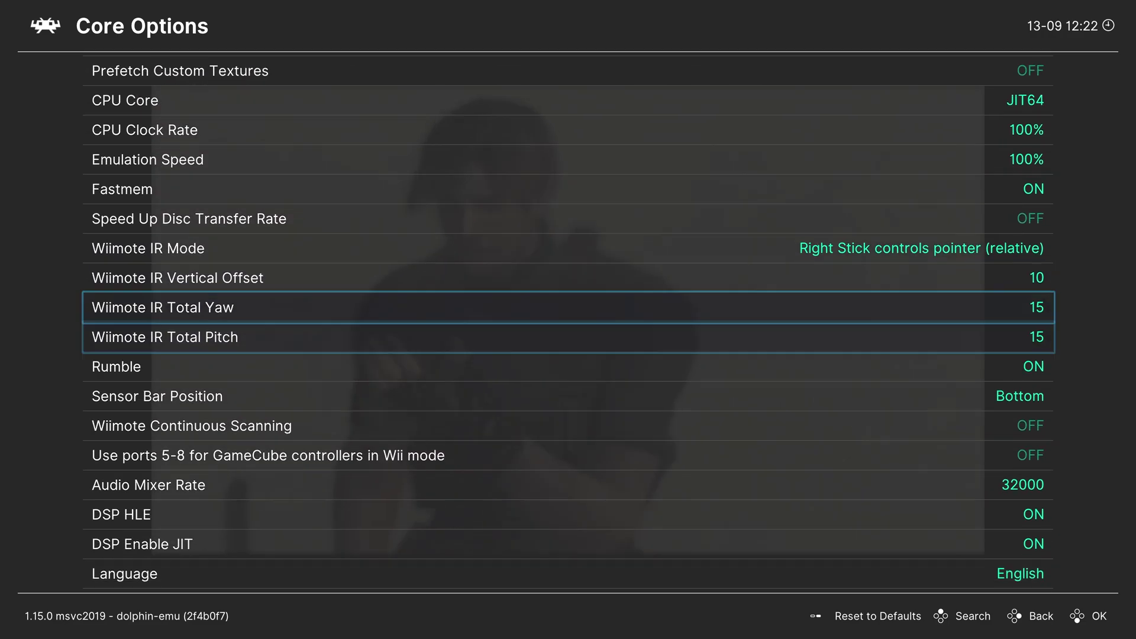
key("Down")
key("Up")
key("Down")
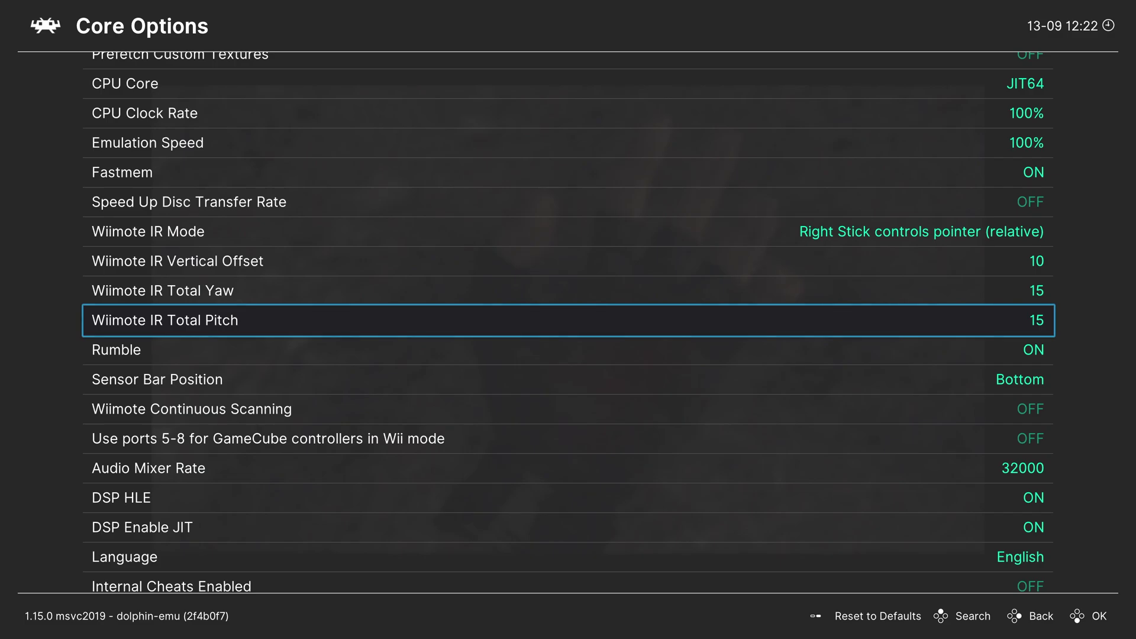
Step: Examine the Rumble, Sensor Bar Position and Wiimote Continuous Scanning options, keeping Rumble on
key("Down")
key("Right")
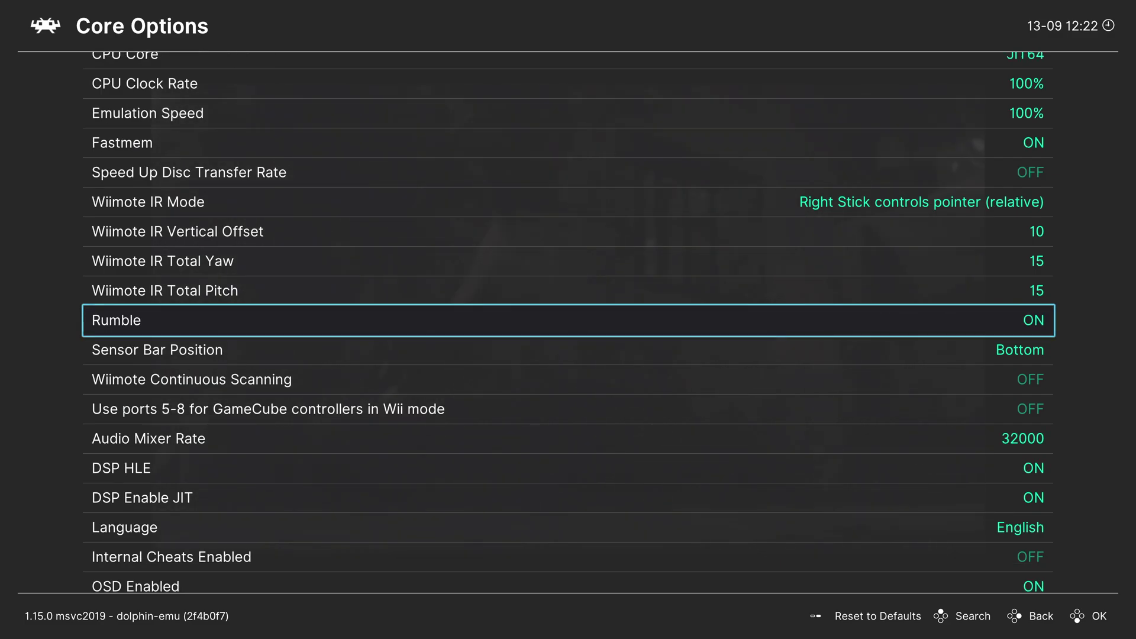
key("Down")
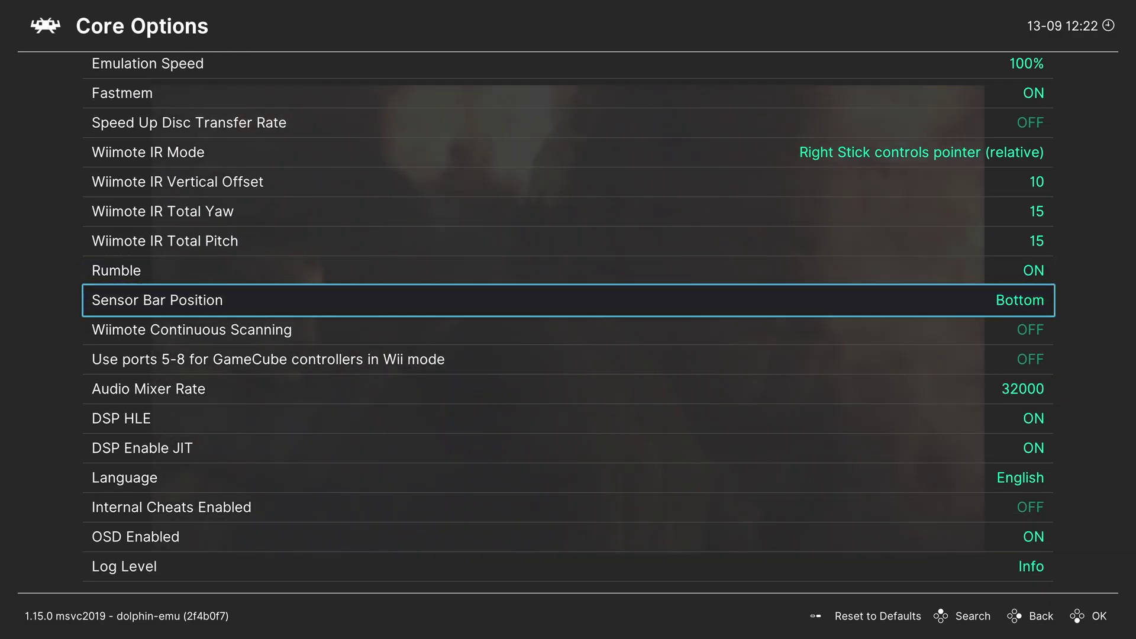
key("Down")
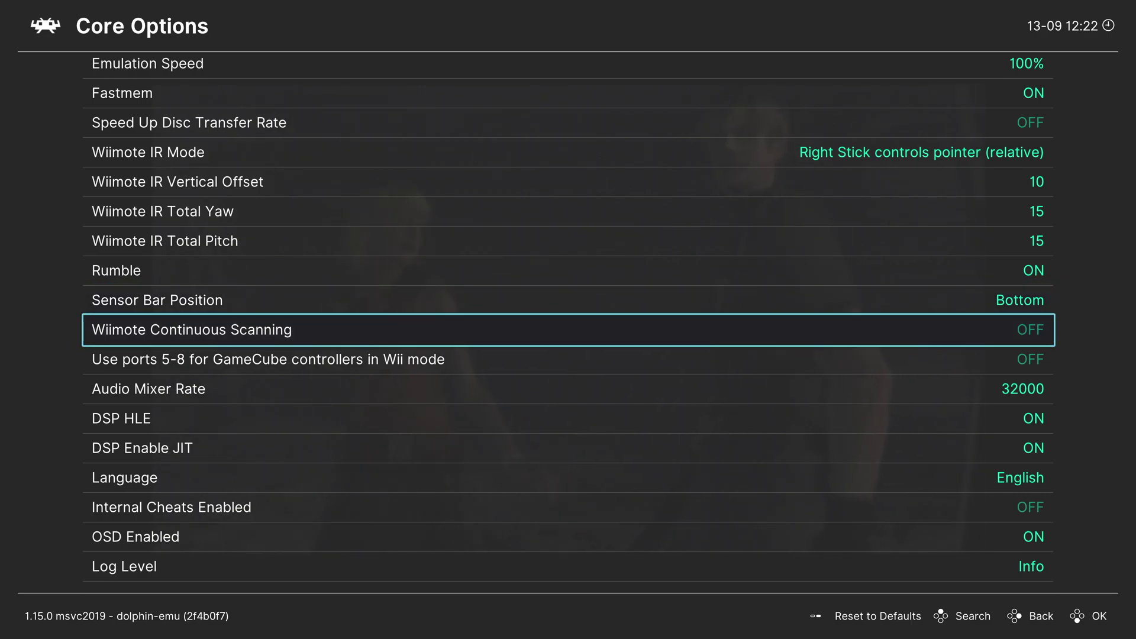
Step: Toggle the use of ports 5-8 for GameCube controllers in Wii mode on and off, leaving it off
key("Down")
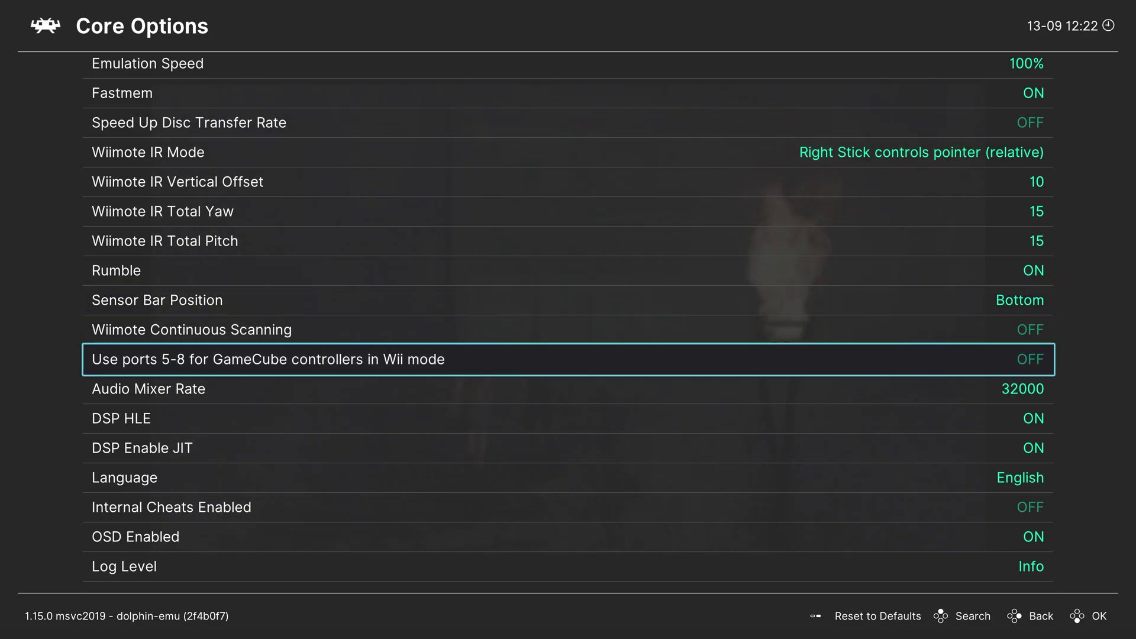
key("Right")
key("Left")
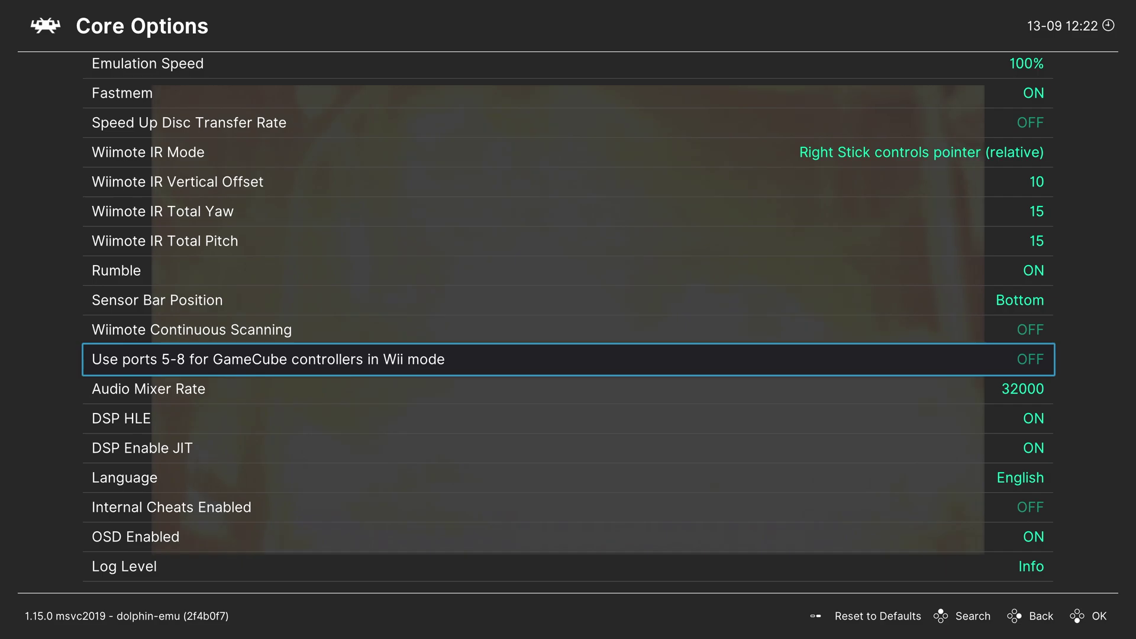
key("Right")
key("Left")
key("Right")
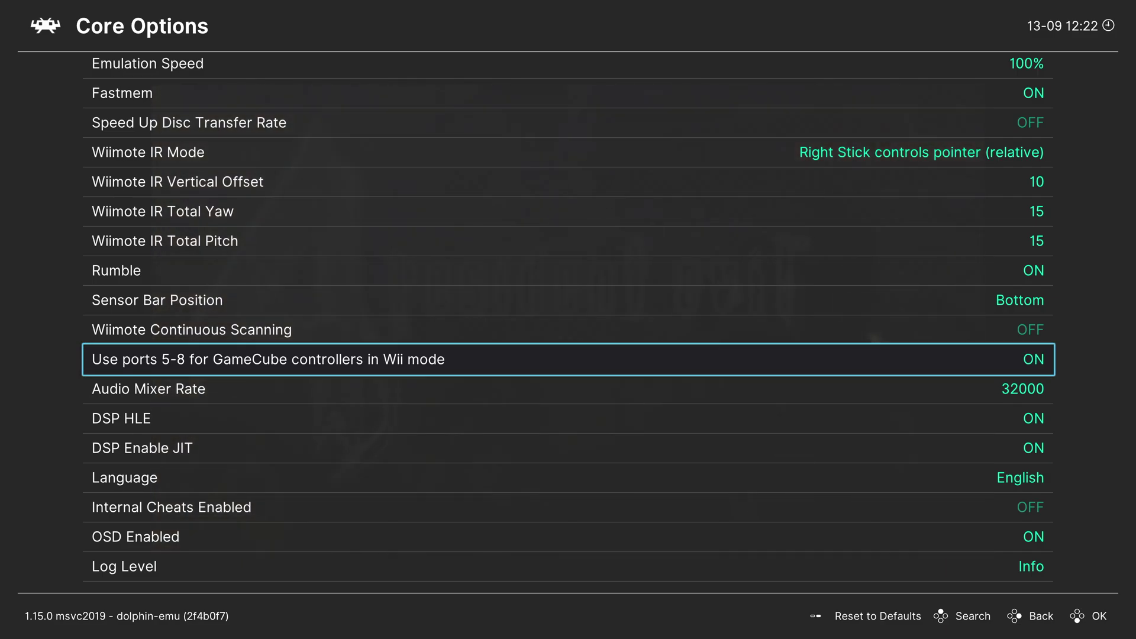
key("Left")
Step: Set the Audio Mixer Rate to 48000
key("Down")
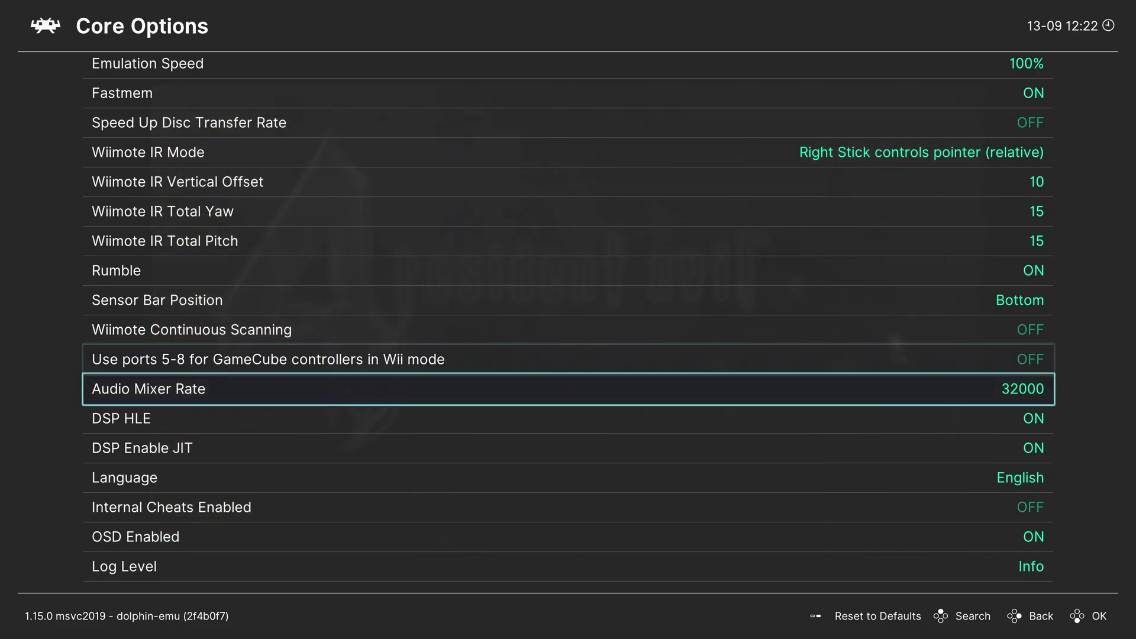
key("Return")
key("Down")
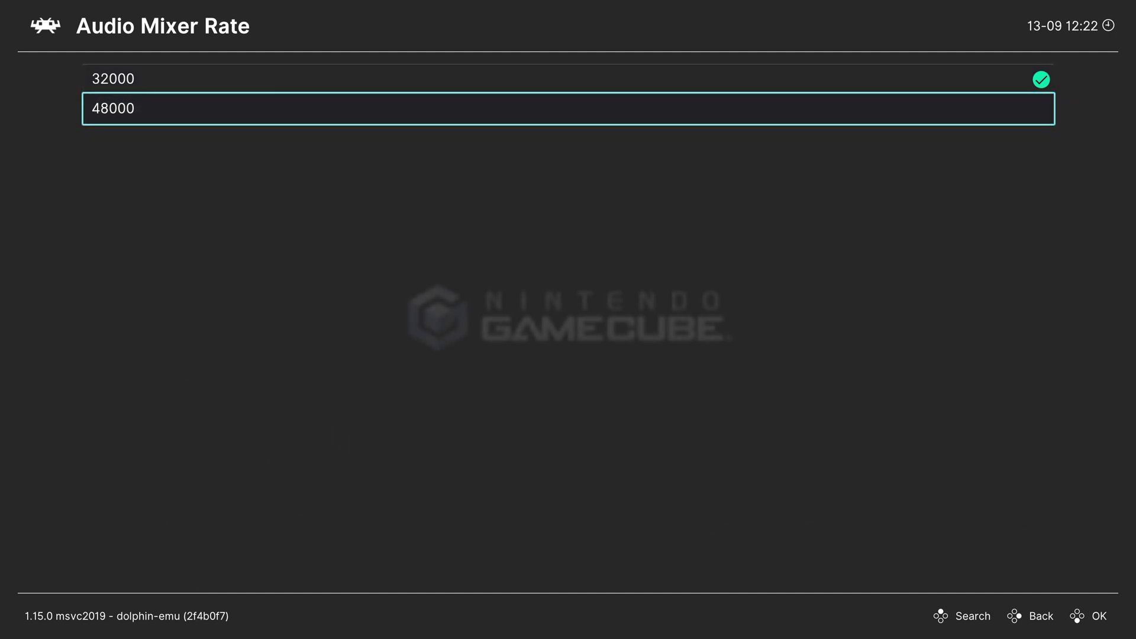
key("Return")
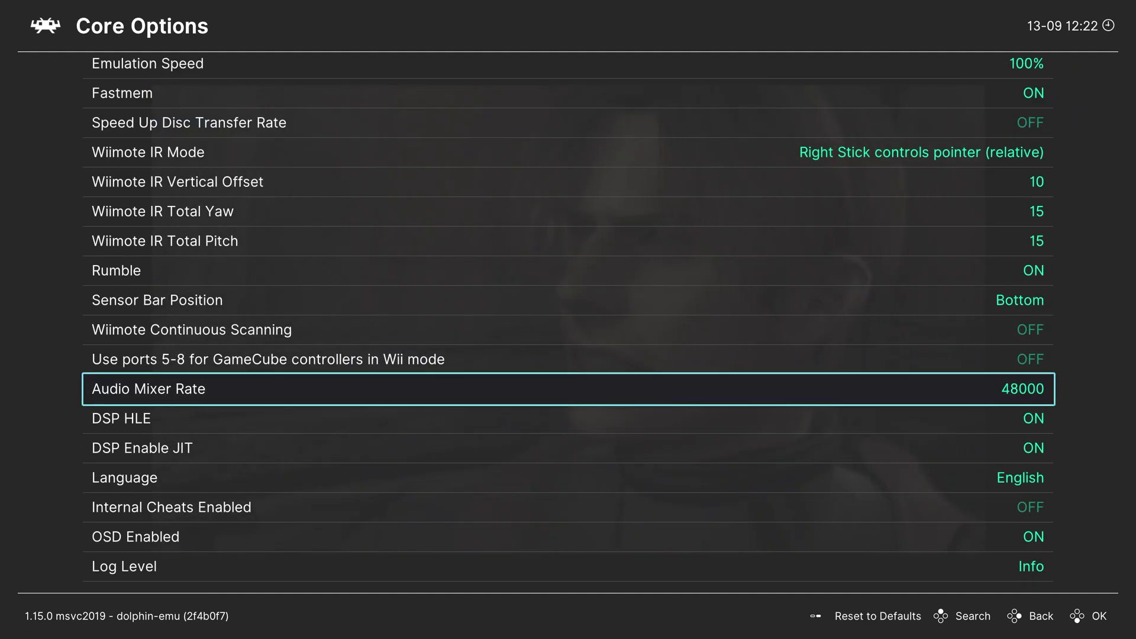
Step: Examine the DSP HLE and DSP Enable JIT options and the available languages, keeping English
key("Down")
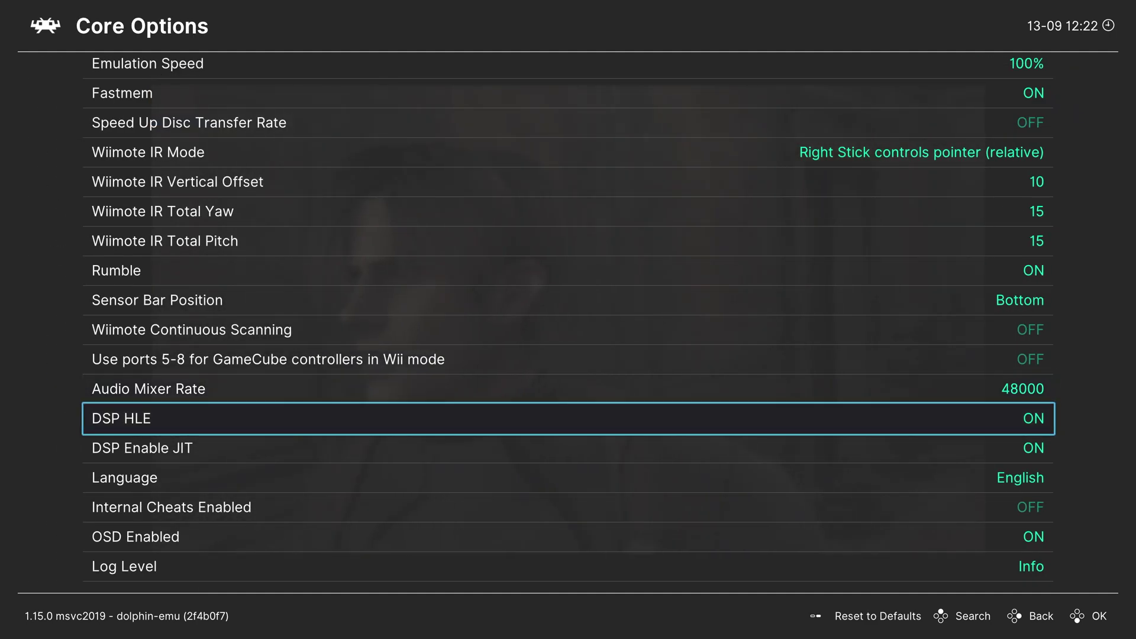
key("Down")
key("Down")
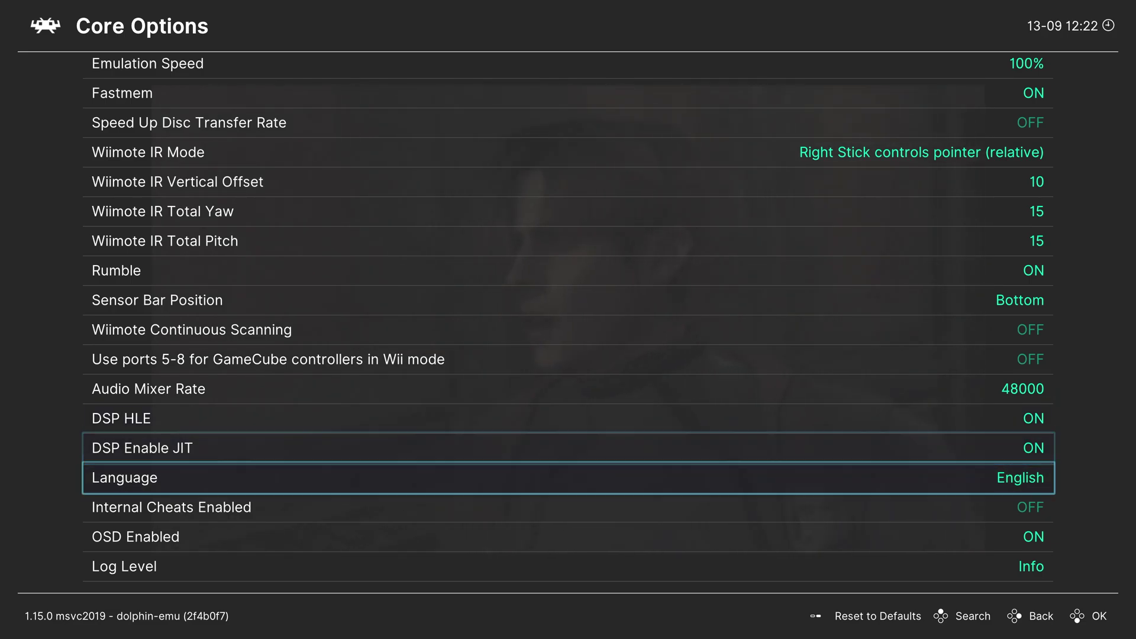
key("Return")
key("Down")
key("Down")
key("Down")
key("Down")
key("Down")
key("Down")
key("Down")
key("BackSpace")
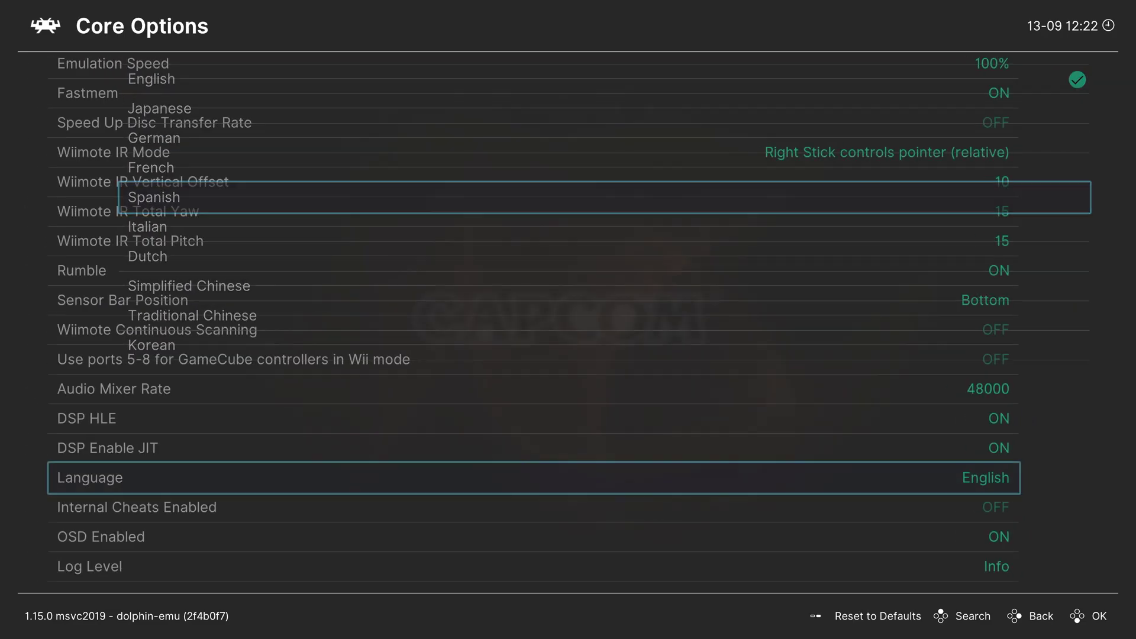
Step: Examine the Internal Cheats Enabled, OSD Enabled and Log Level options, keeping OSD on
key("Down")
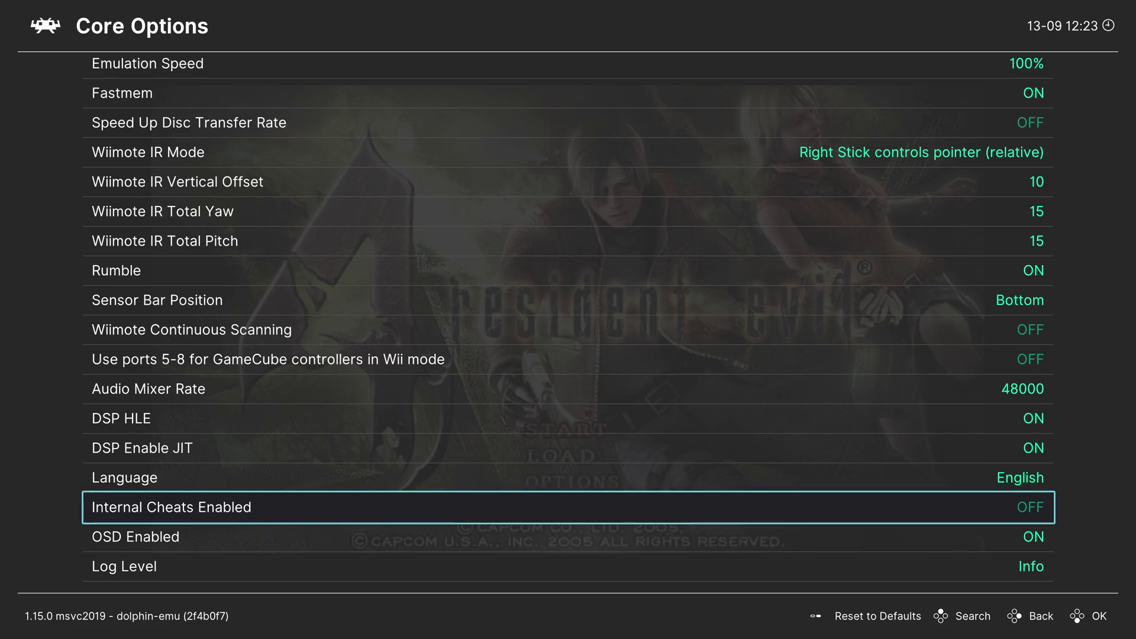
key("Down")
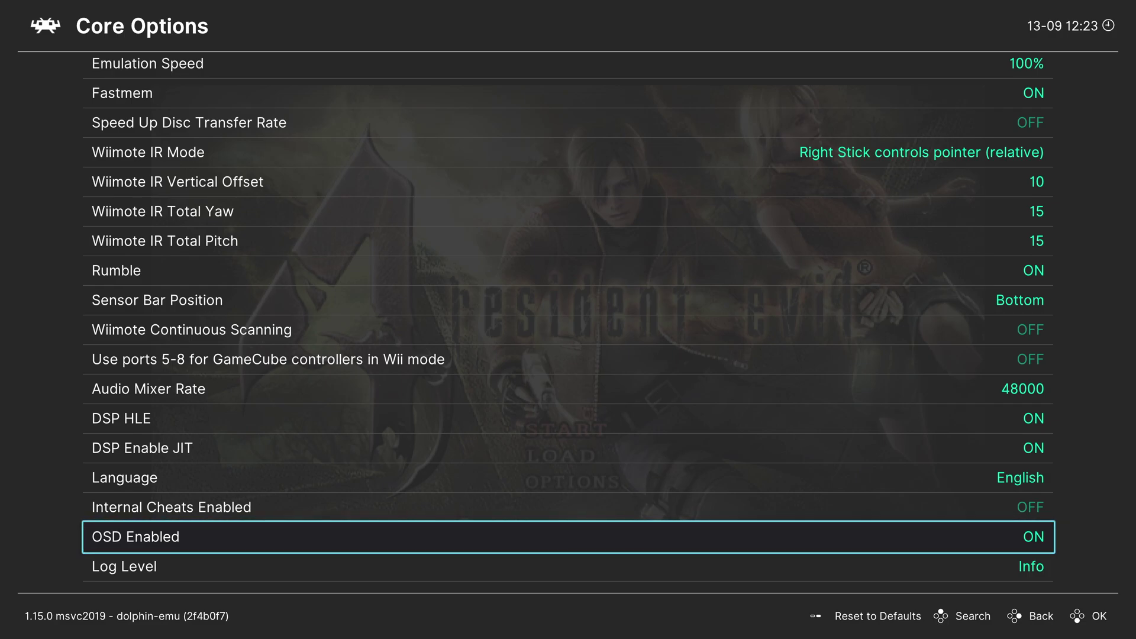
key("Left")
key("Right")
key("Down")
Step: Save the current core options as options for this game through Manage Core Options
key("Down")
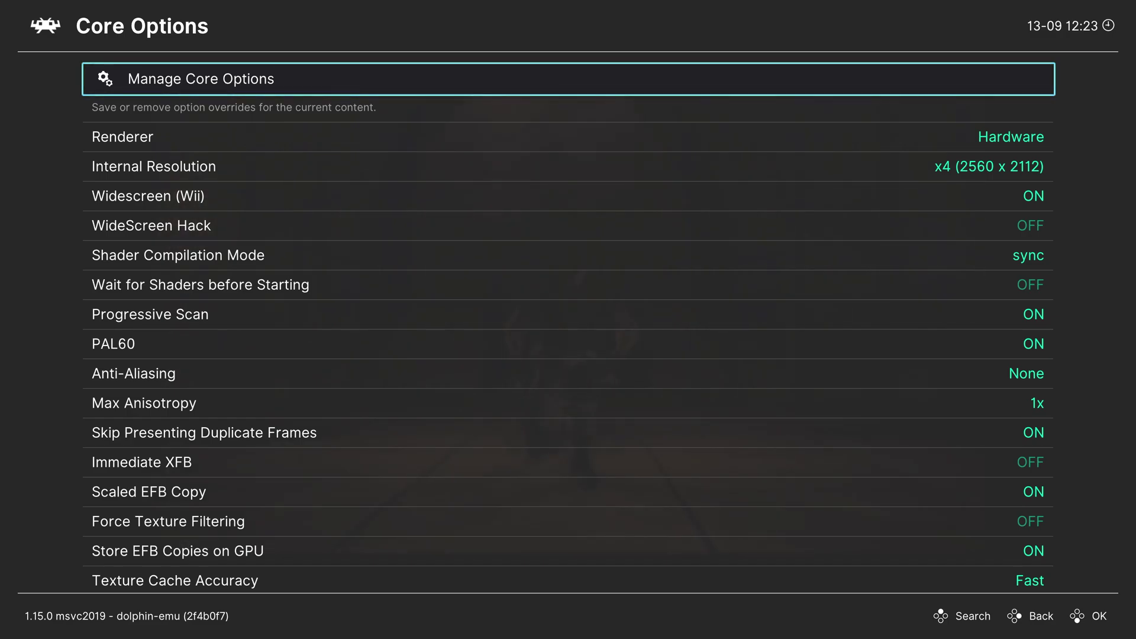
key("Return")
key("Down")
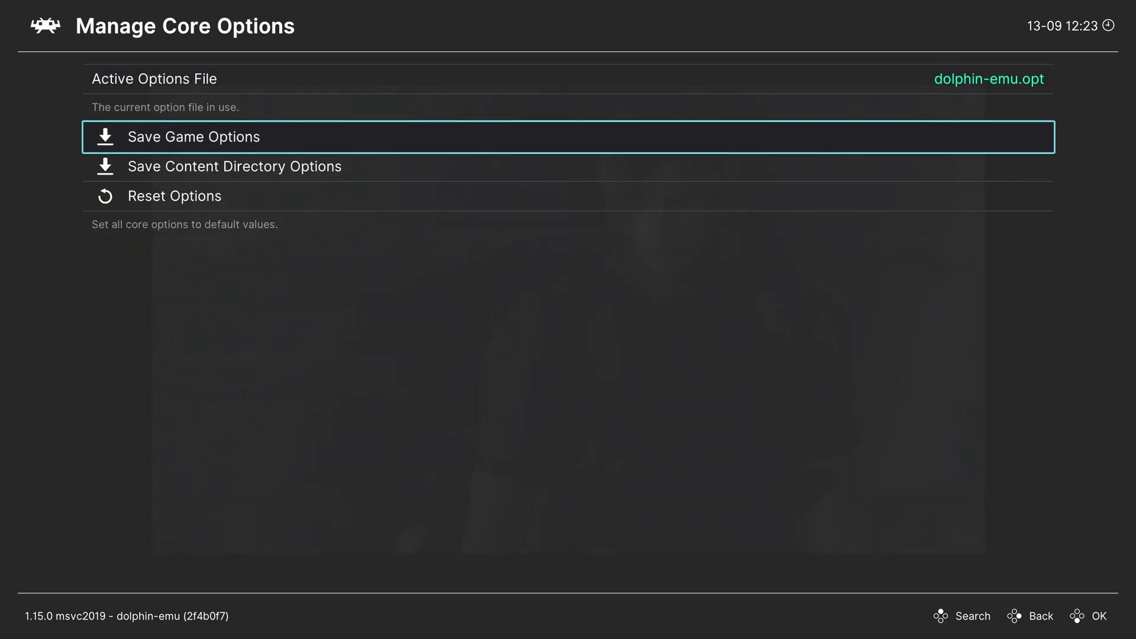
key("Return")
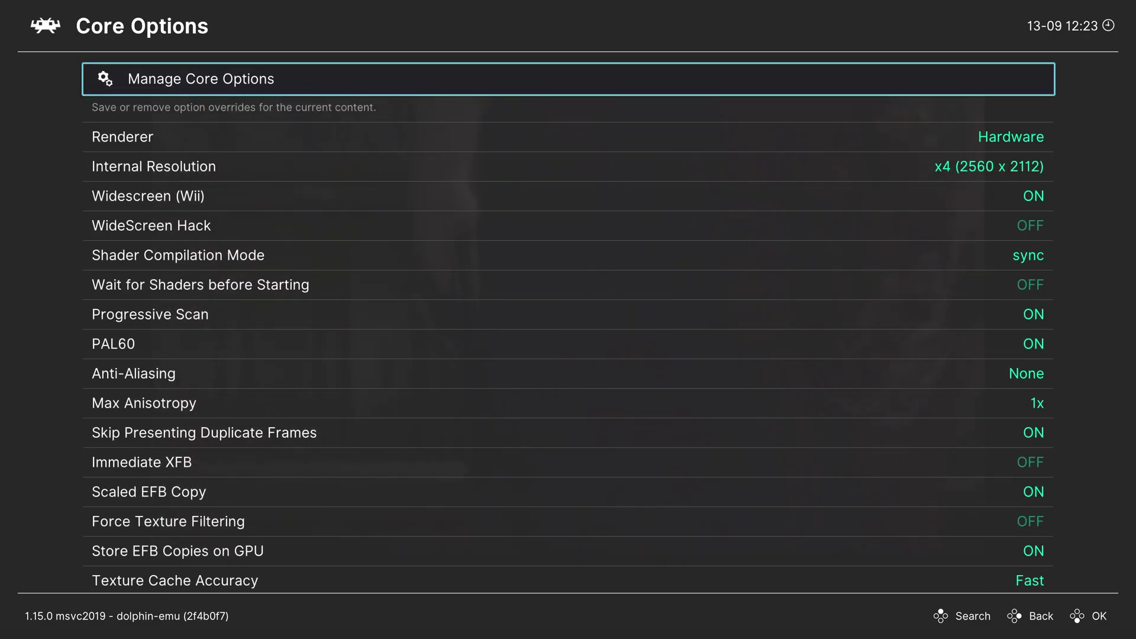
Step: Leave the core options and open the Shaders settings for the running game
key("BackSpace")
key("Down")
key("Down")
key("Down")
key("Down")
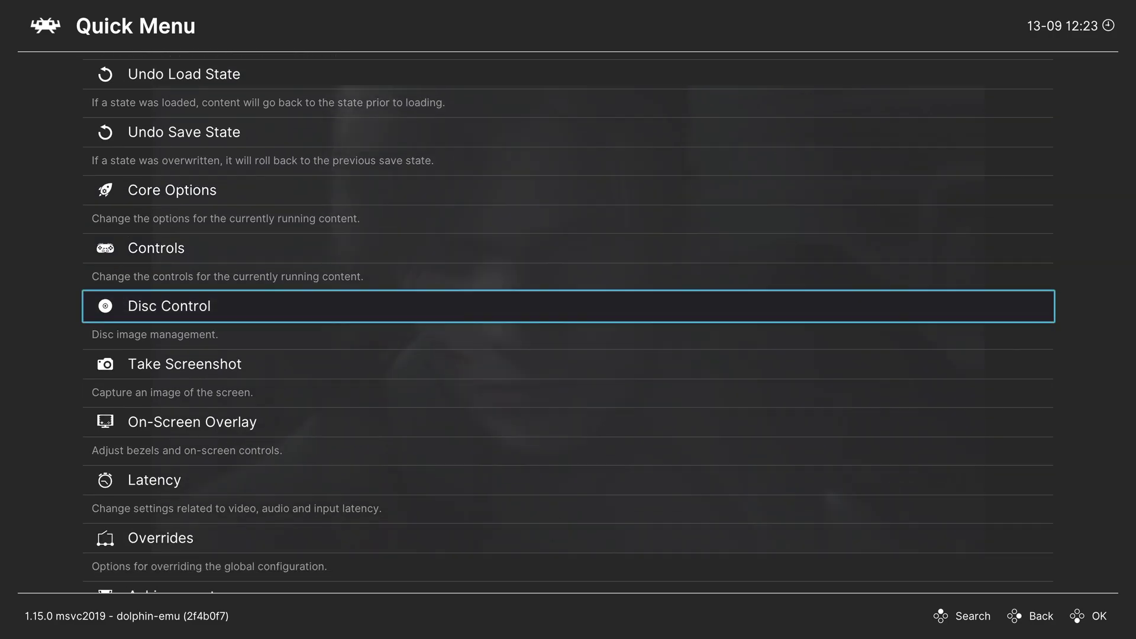
key("Down")
key("Down")
key("Down")
key("Down")
key("Down")
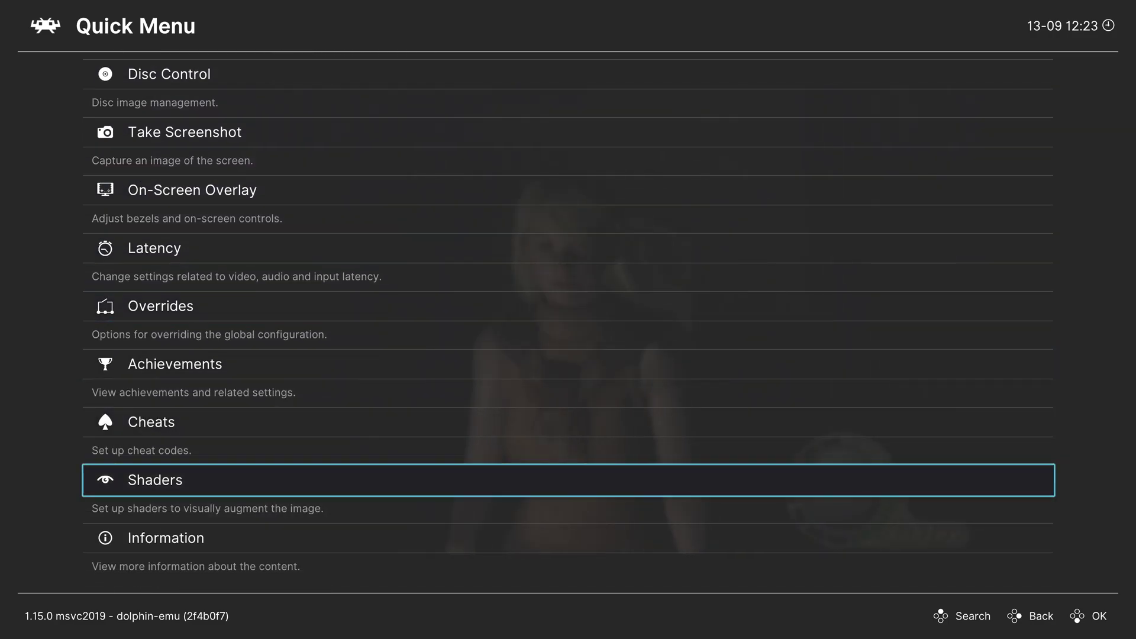
key("Return")
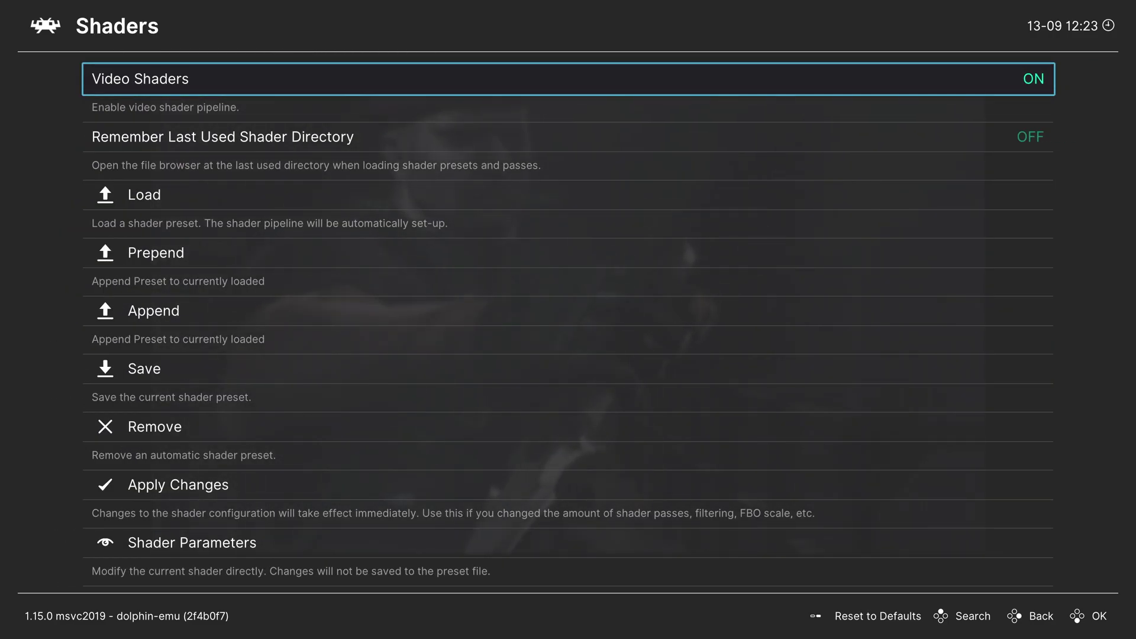
Step: Start loading a shader preset and open the crt folder inside shaders_slang
key("Down")
key("Down")
key("Return")
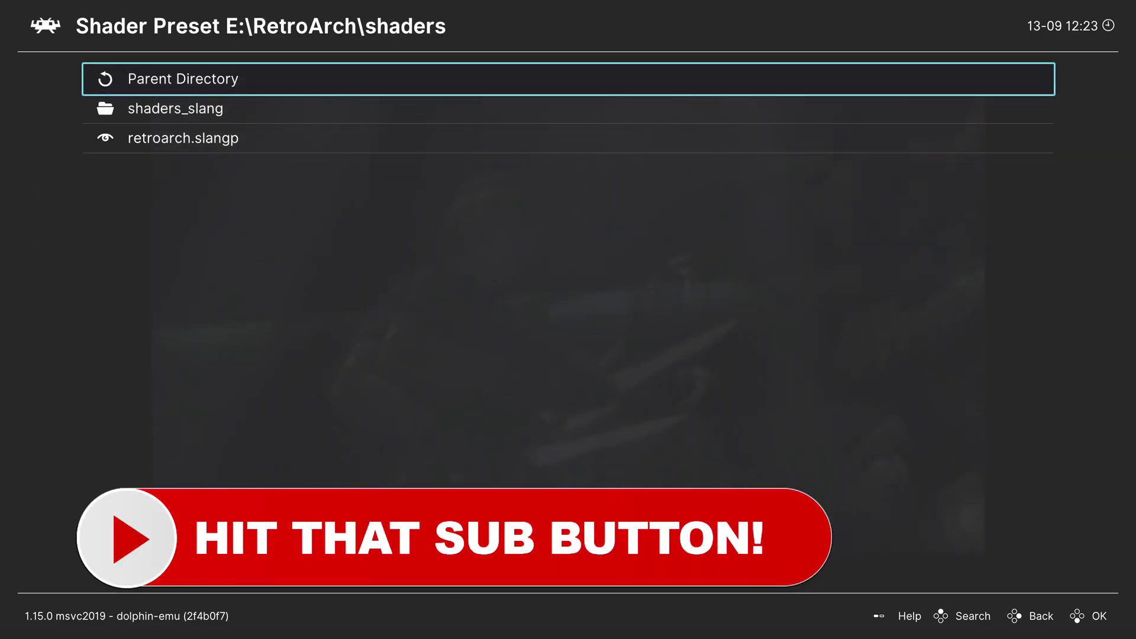
key("Return")
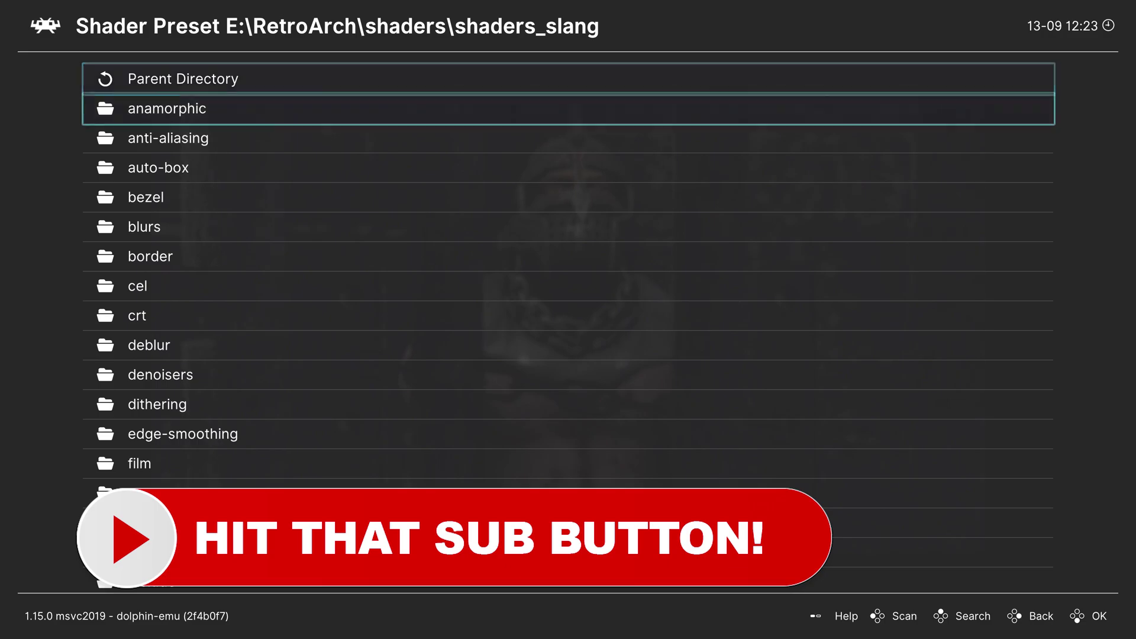
key("Down")
key("Down")
key("Down")
key("Down")
key("Down")
key("Down")
key("Down")
key("Return")
Step: Load one of the CRT shader presets from the crt folder onto the running game
key("Down")
key("Down")
key("Down")
key("Down")
key("Down")
key("Down")
key("Down")
key("Down")
key("Down")
key("Down")
key("Down")
key("Down")
key("Down")
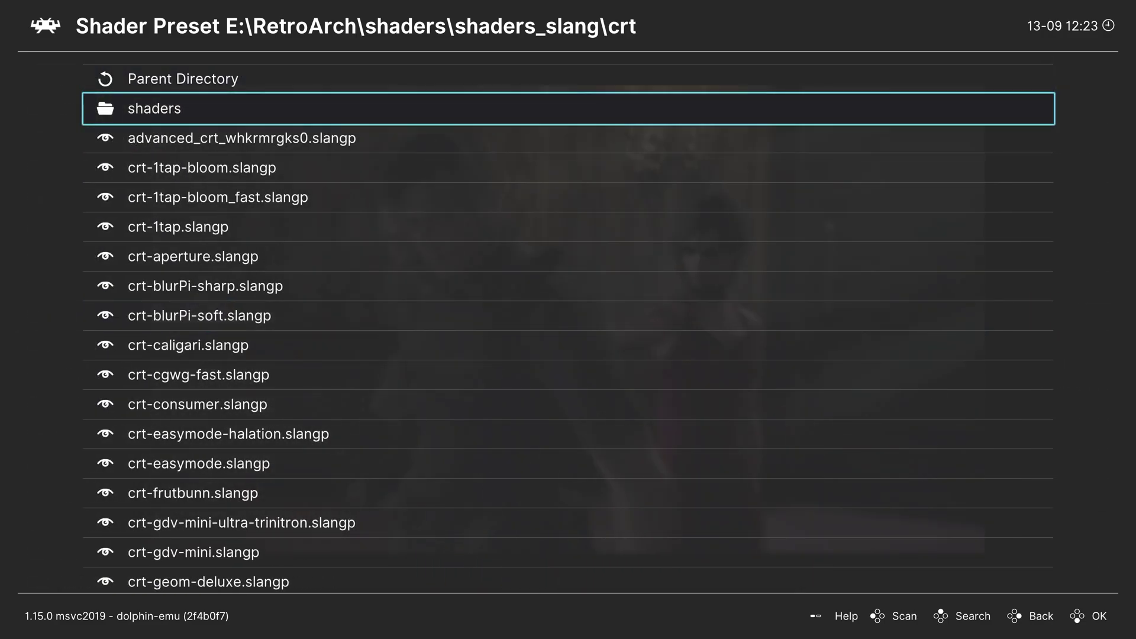
key("Return")
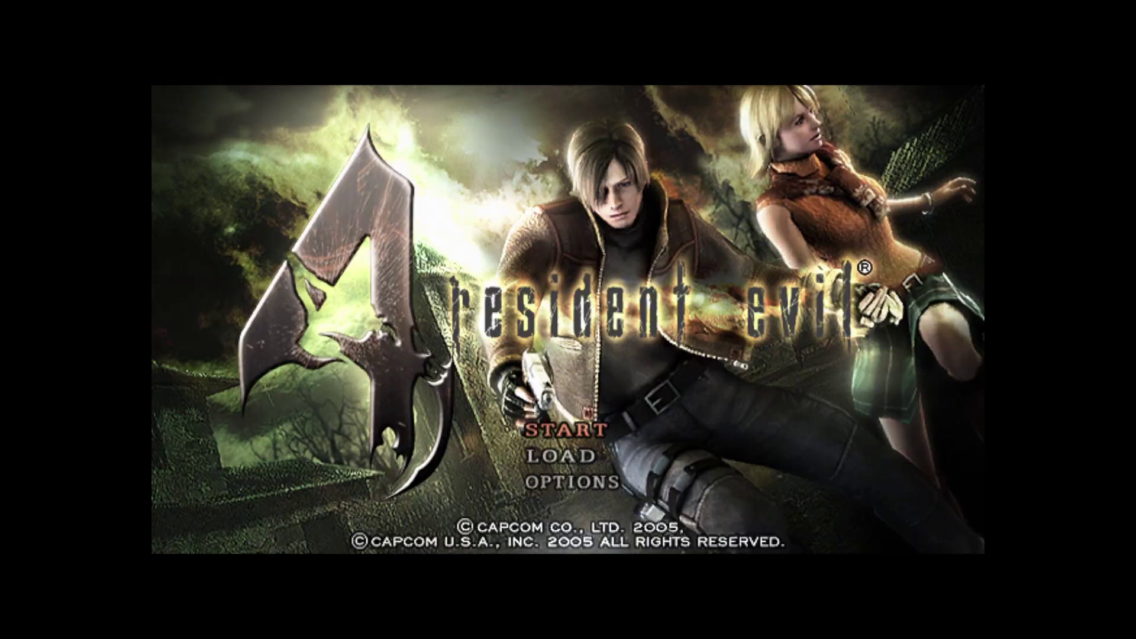
Step: Reopen the shader preset browser and examine the other shader categories in the shaders_slang folder
key("F1")
key("Return")
key("Down")
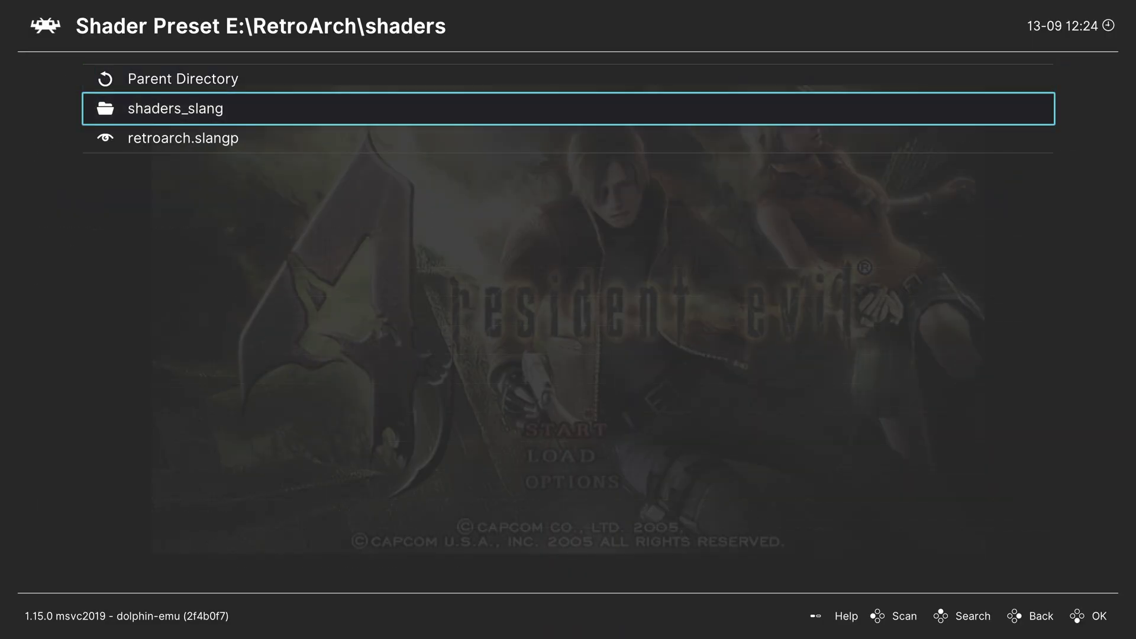
key("Return")
key("Down")
key("Down")
key("Down")
key("Down")
key("Down")
key("Down")
key("Up")
key("Up")
key("Up")
key("Down")
key("Down")
key("Down")
key("Down")
key("Down")
key("Down")
key("Down")
key("Down")
key("Down")
key("Down")
key("Down")
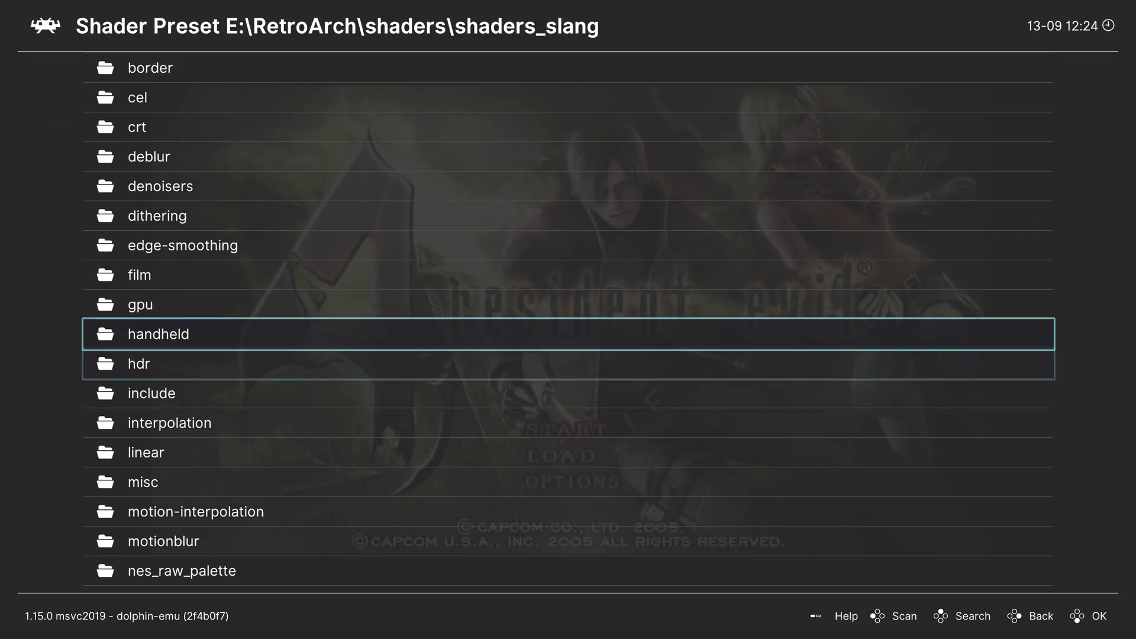
key("Down")
key("Down")
key("Down")
key("Down")
key("Down")
key("Down")
key("Down")
key("Down")
key("Down")
key("Down")
key("Down")
key("Down")
key("Down")
key("Down")
key("Down")
key("Down")
key("Down")
key("Down")
key("Down")
key("Down")
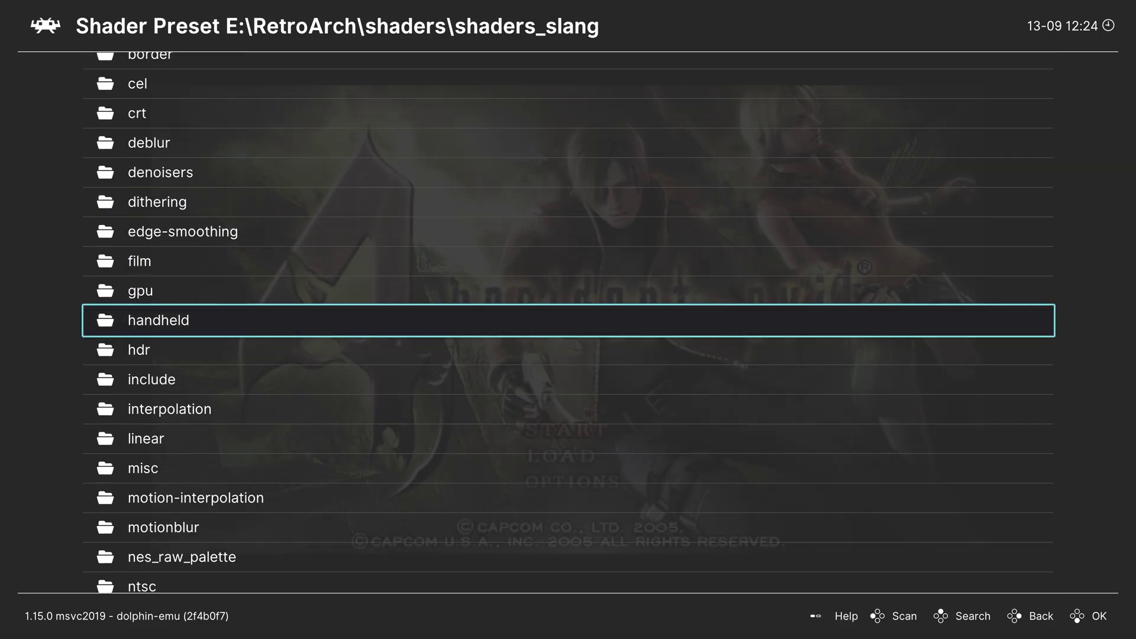
key("BackSpace")
key("BackSpace")
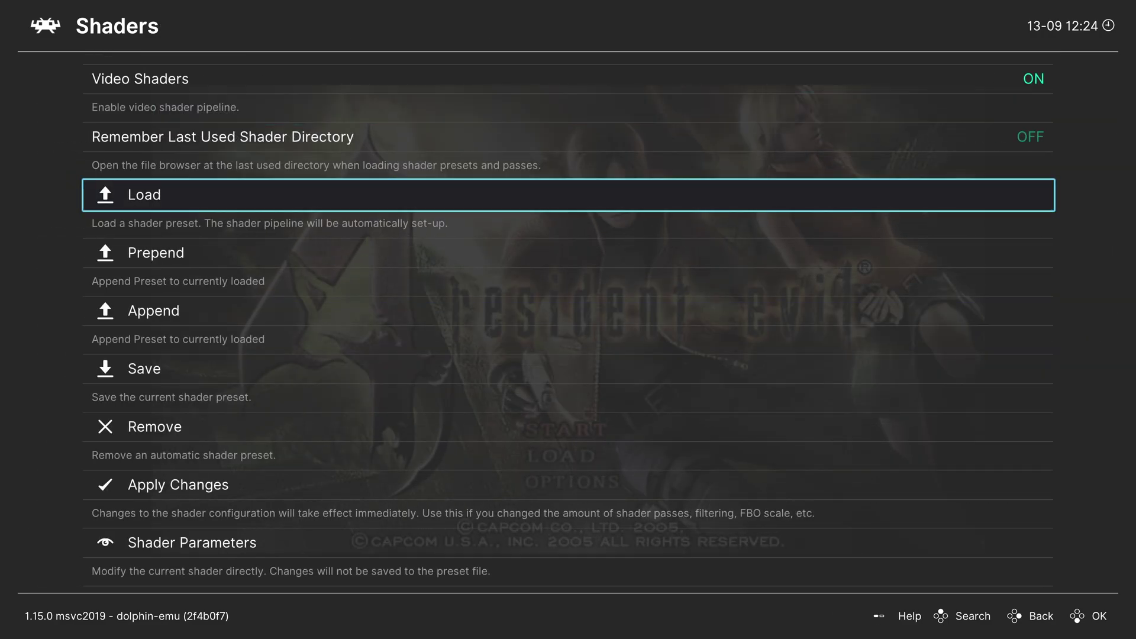
Step: Save the current shader settings as the game preset and return to the game
key("Down")
key("Down")
key("Down")
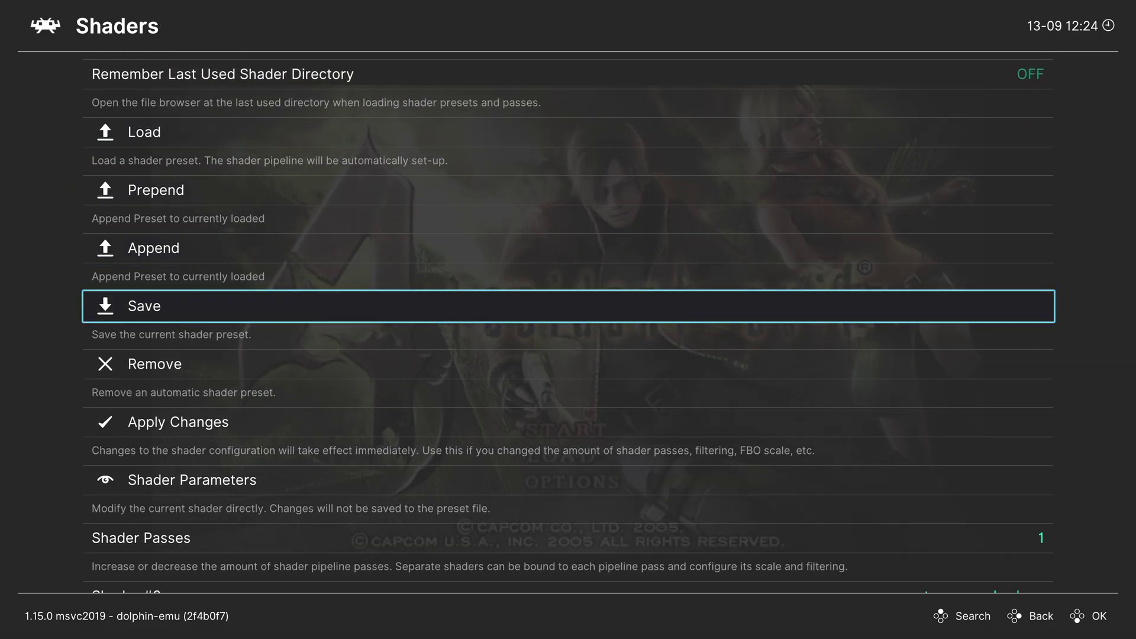
key("Return")
key("Down")
key("Down")
key("Down")
key("Return")
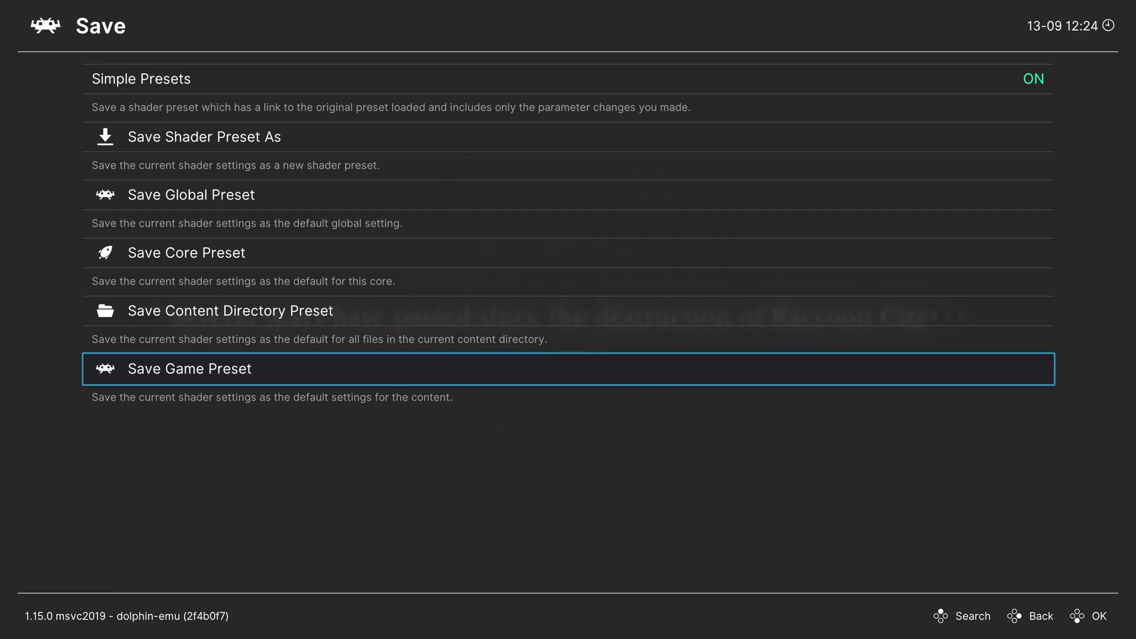
key("F1")
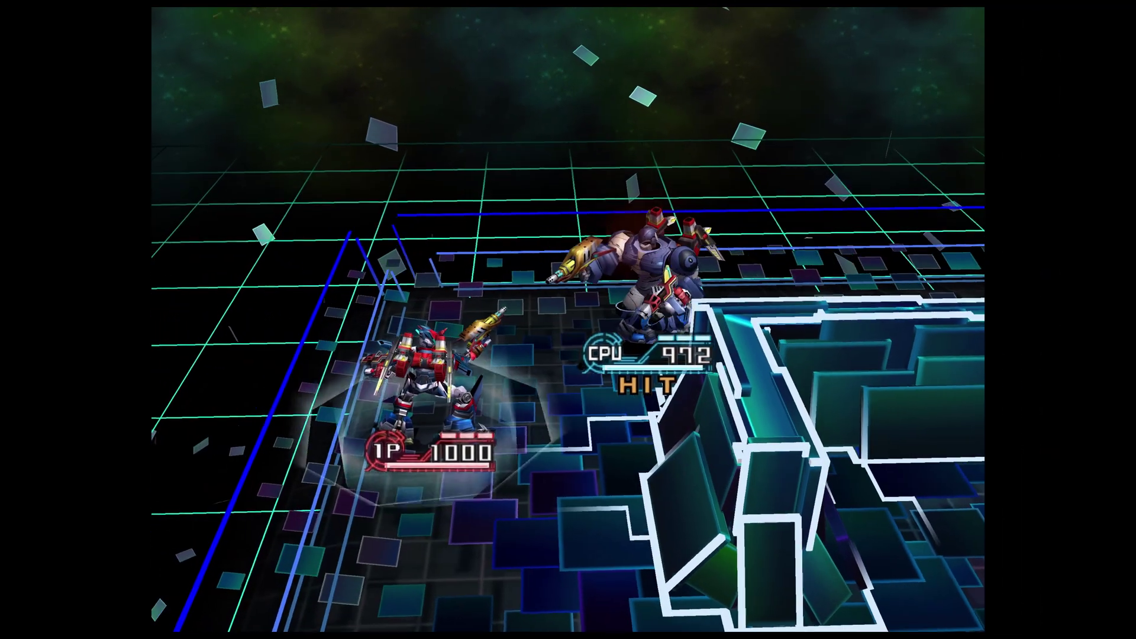